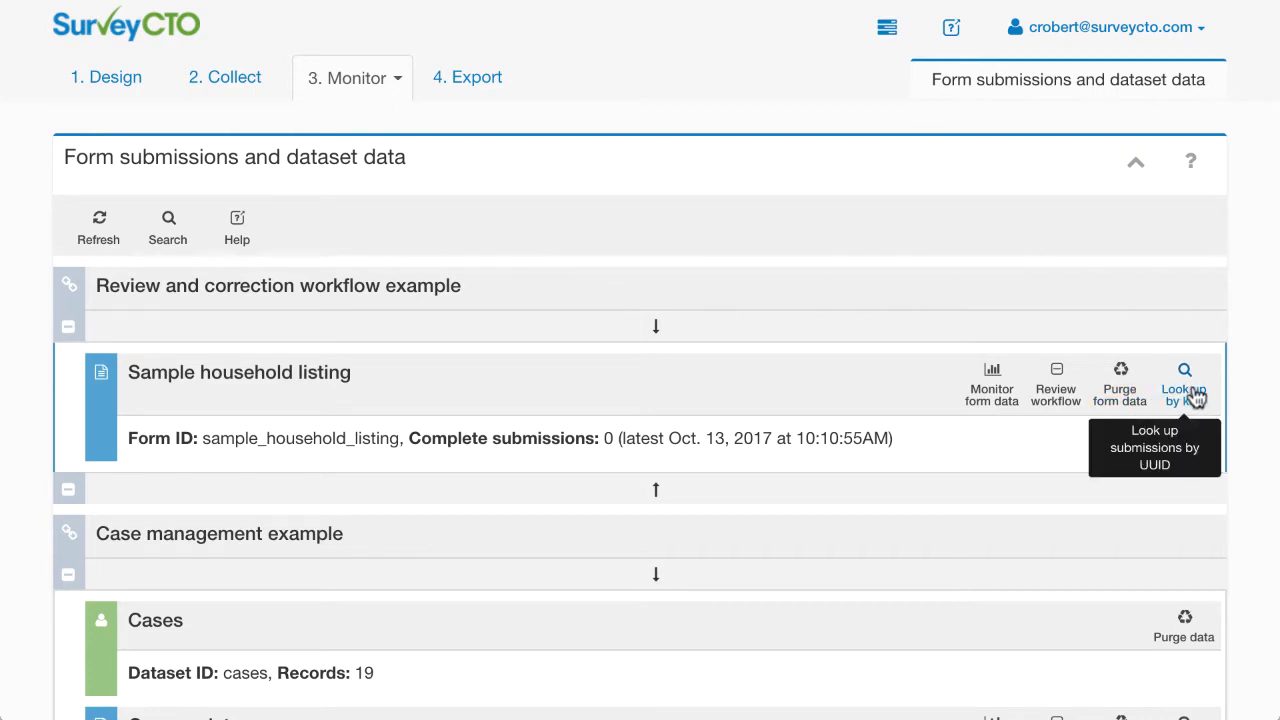
Enable the review and correction workflow for the Sample household listing form and save the setting
click(1068, 402)
scroll(806, 480, down, 2)
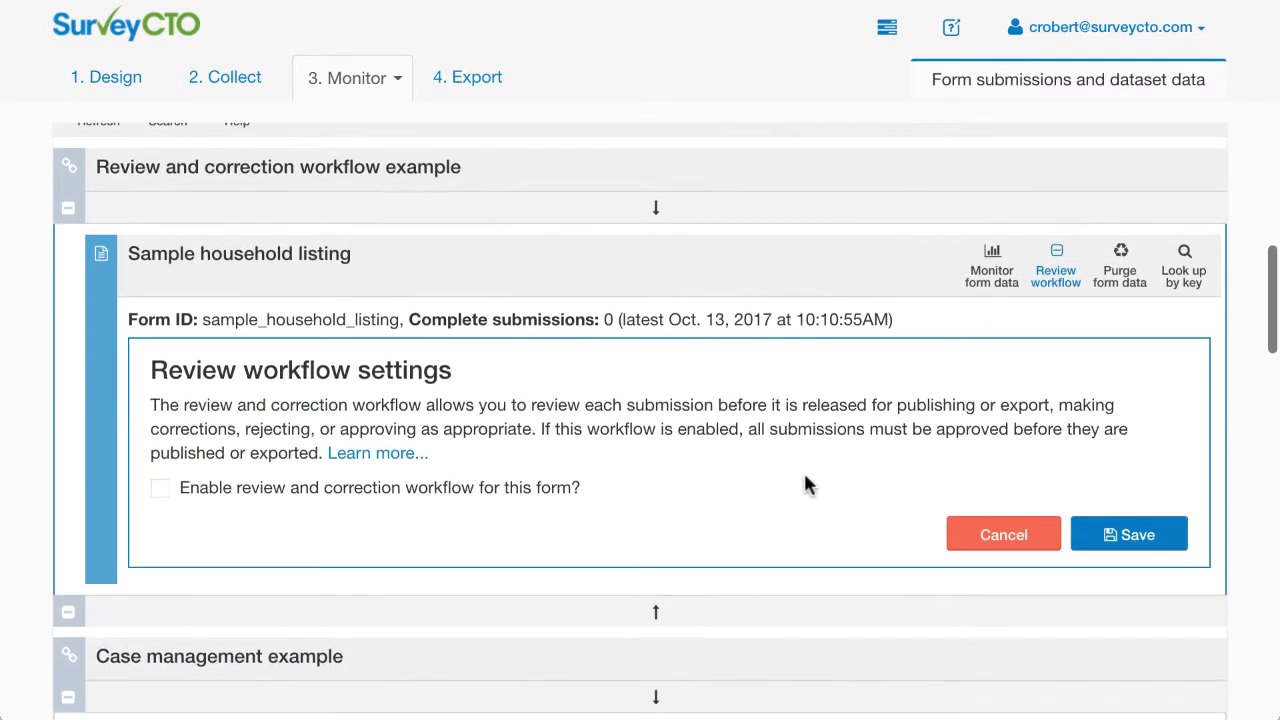
click(201, 499)
click(1080, 531)
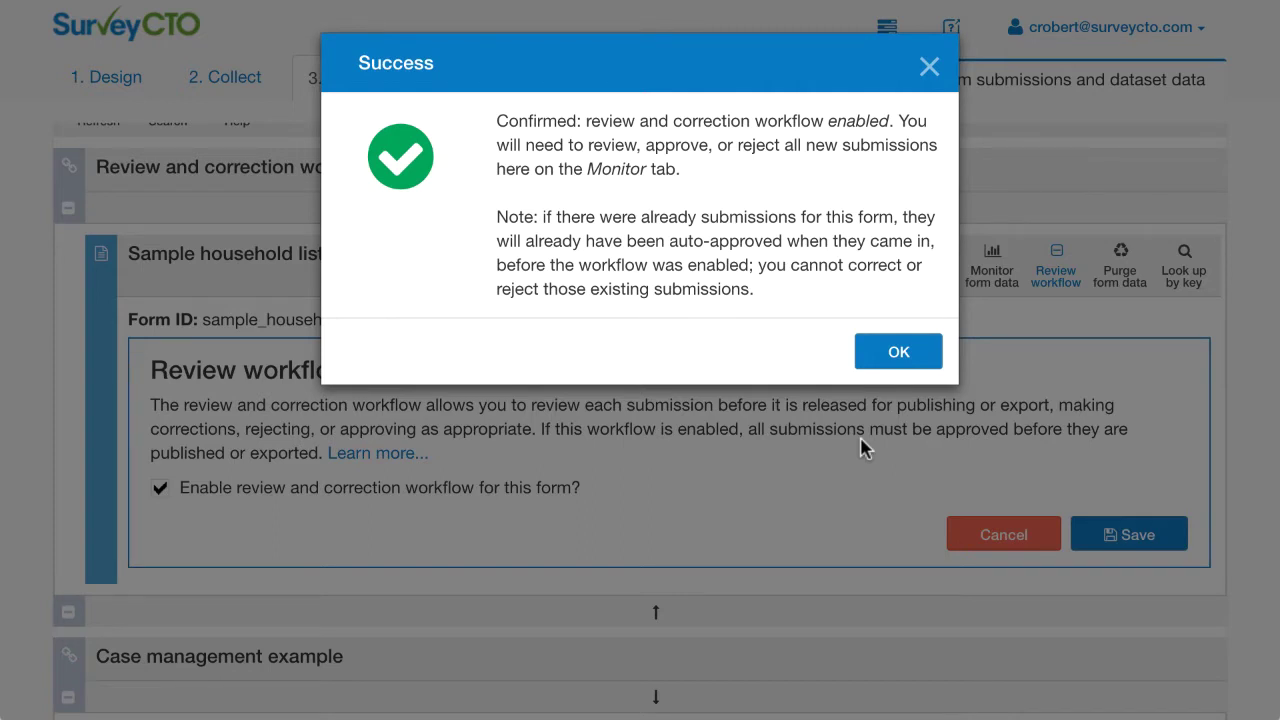
click(888, 354)
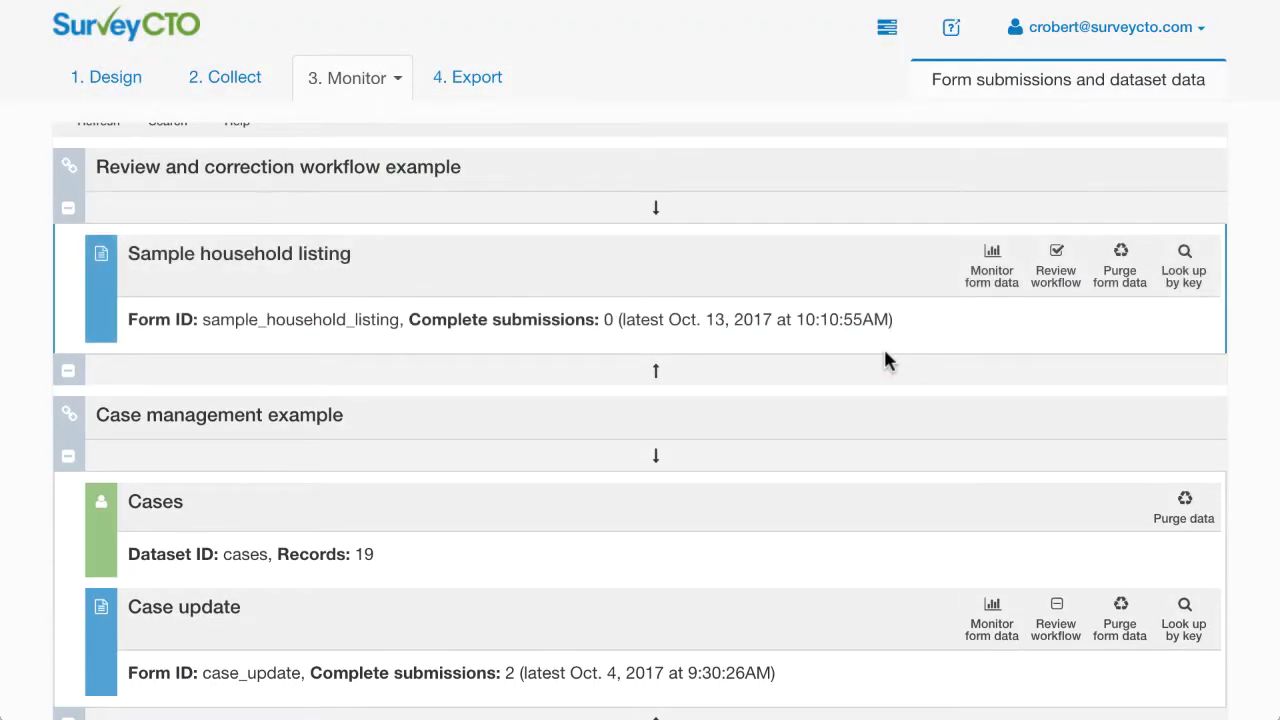
Go to the sample_household_listing data awaiting review from the pending alerts
scroll(888, 360, up, 3)
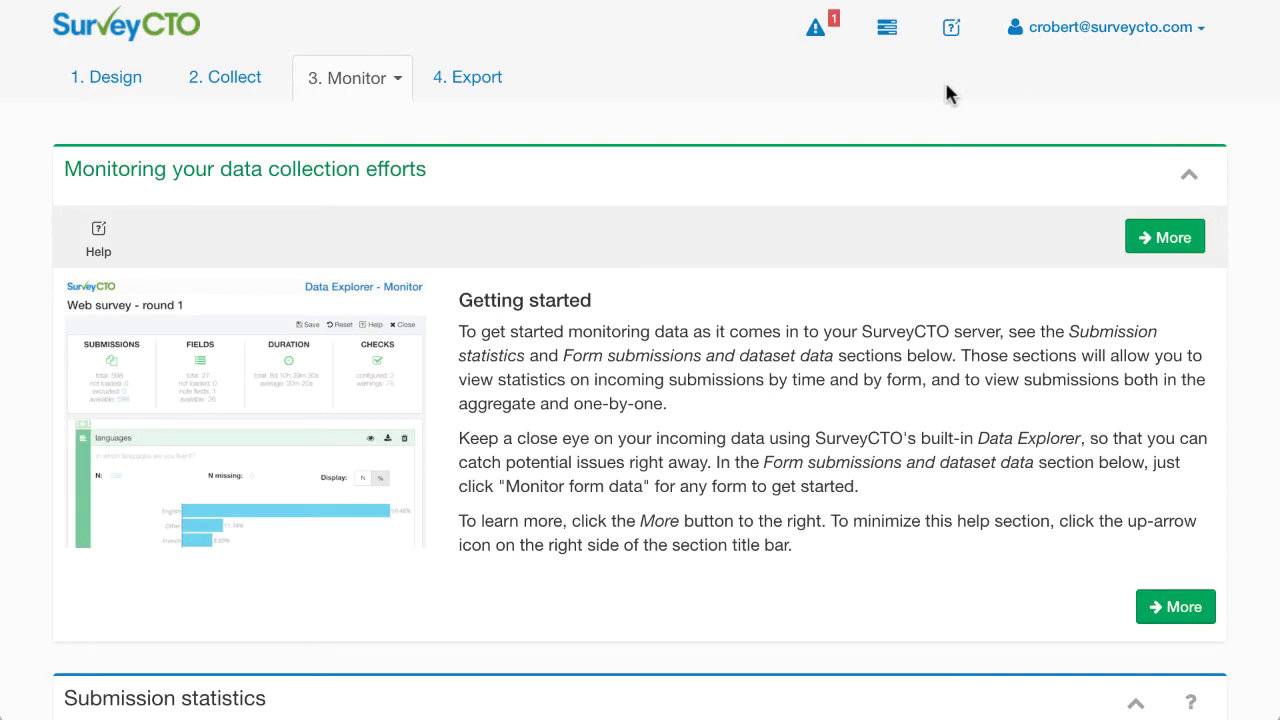
click(817, 38)
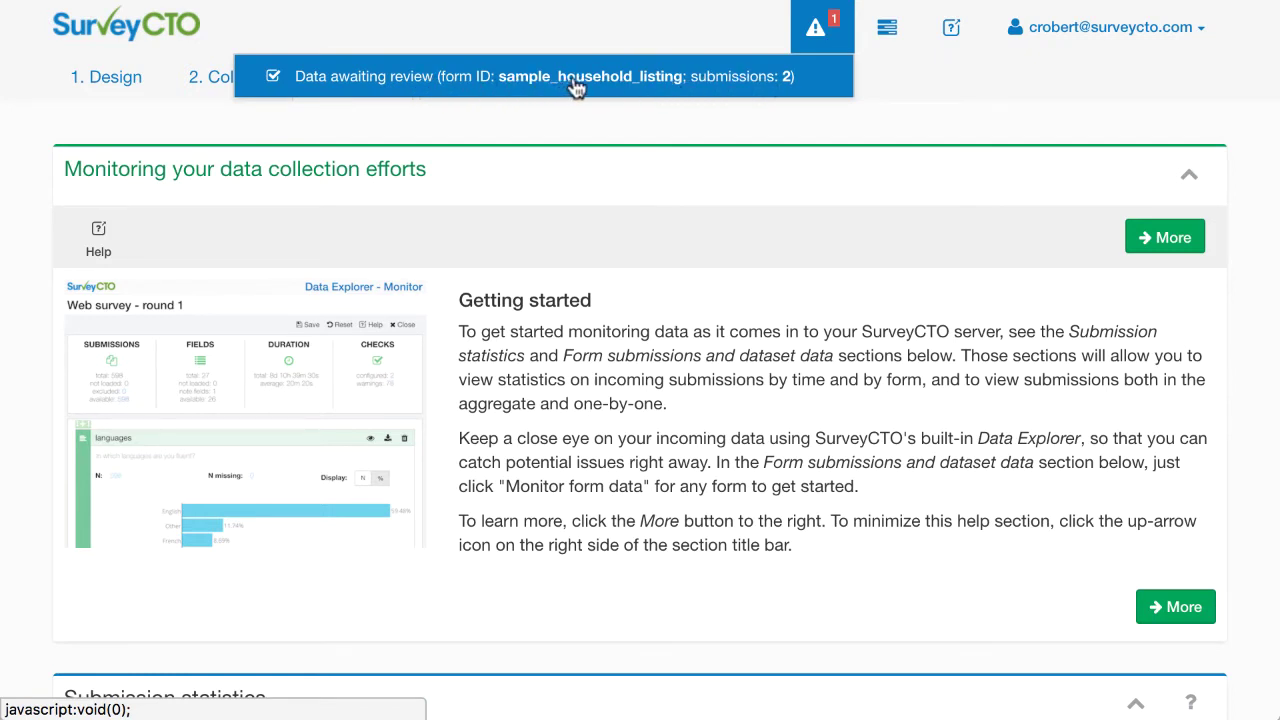
click(698, 88)
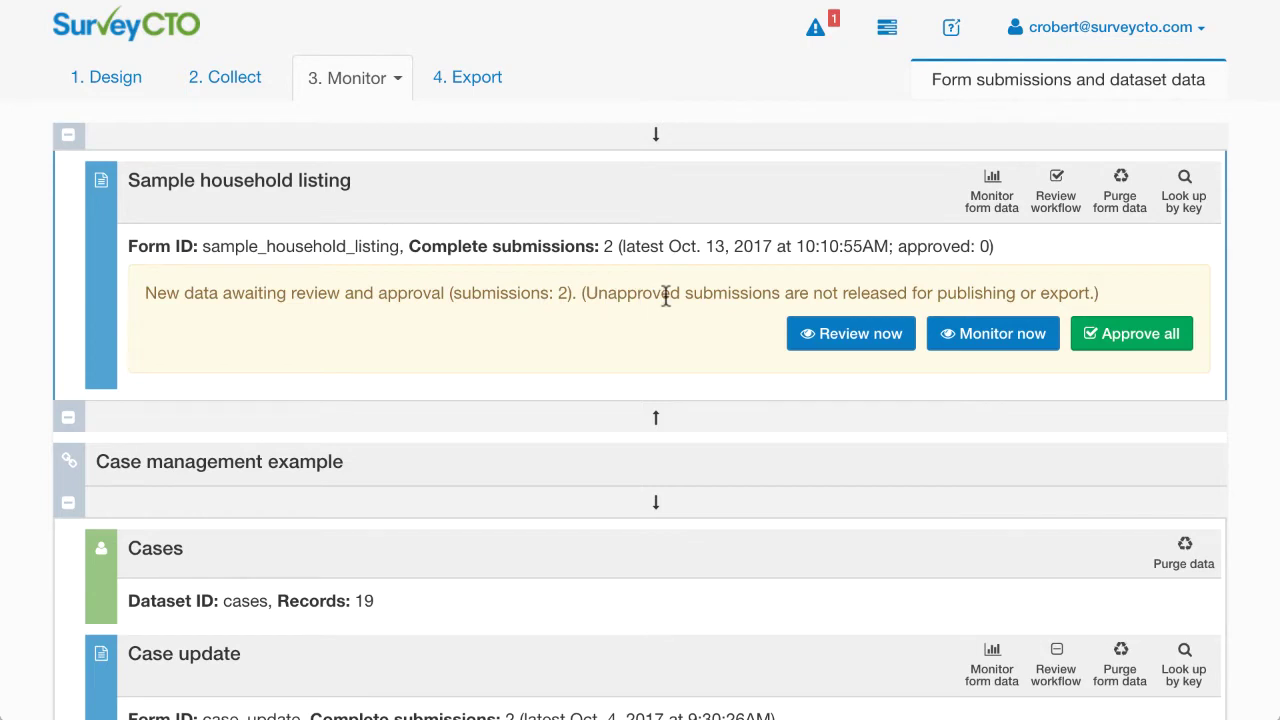
Start reviewing the pending Sample household listing submissions, supplying the private key file from the SUPER SECRET PLACE folder to decrypt them
click(850, 333)
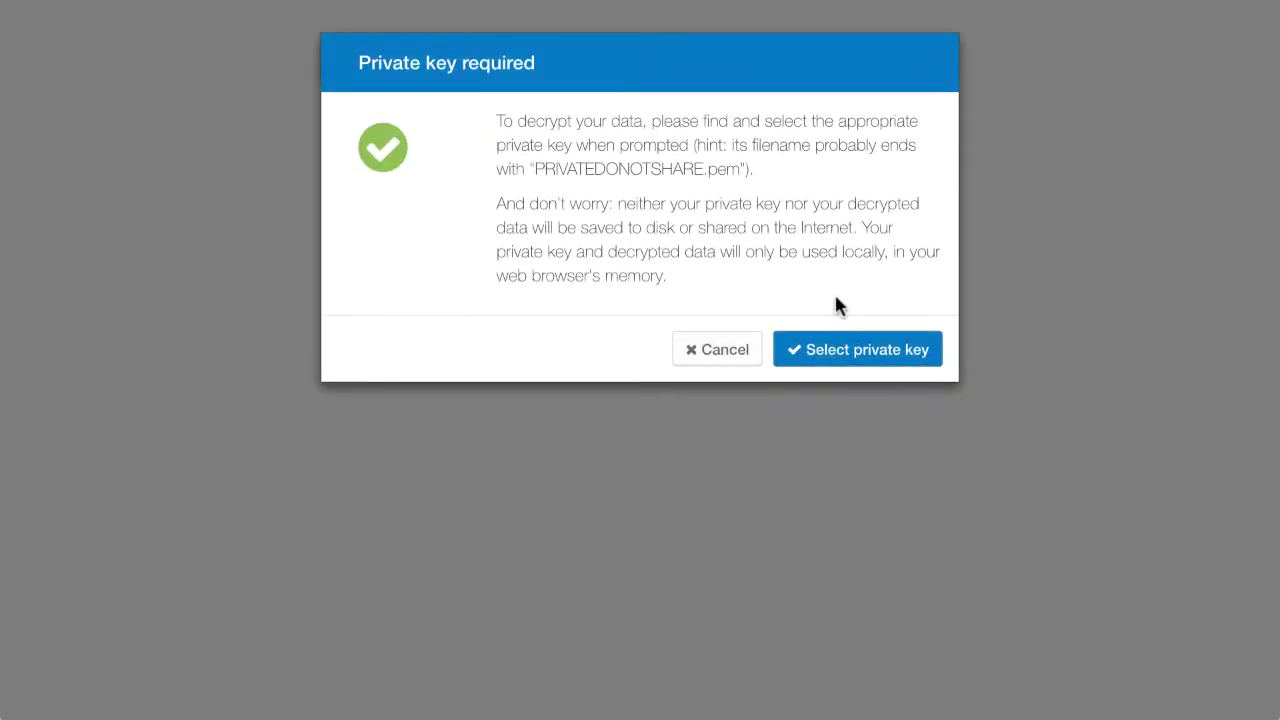
click(855, 355)
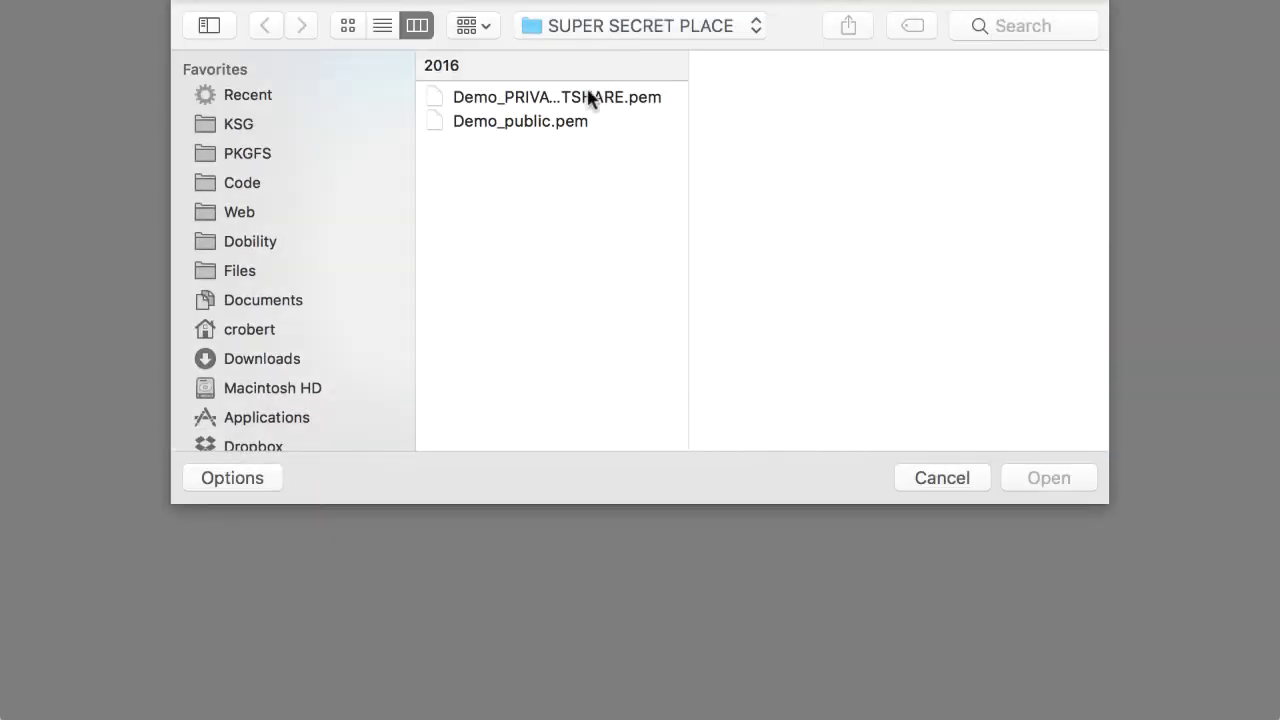
double_click(589, 101)
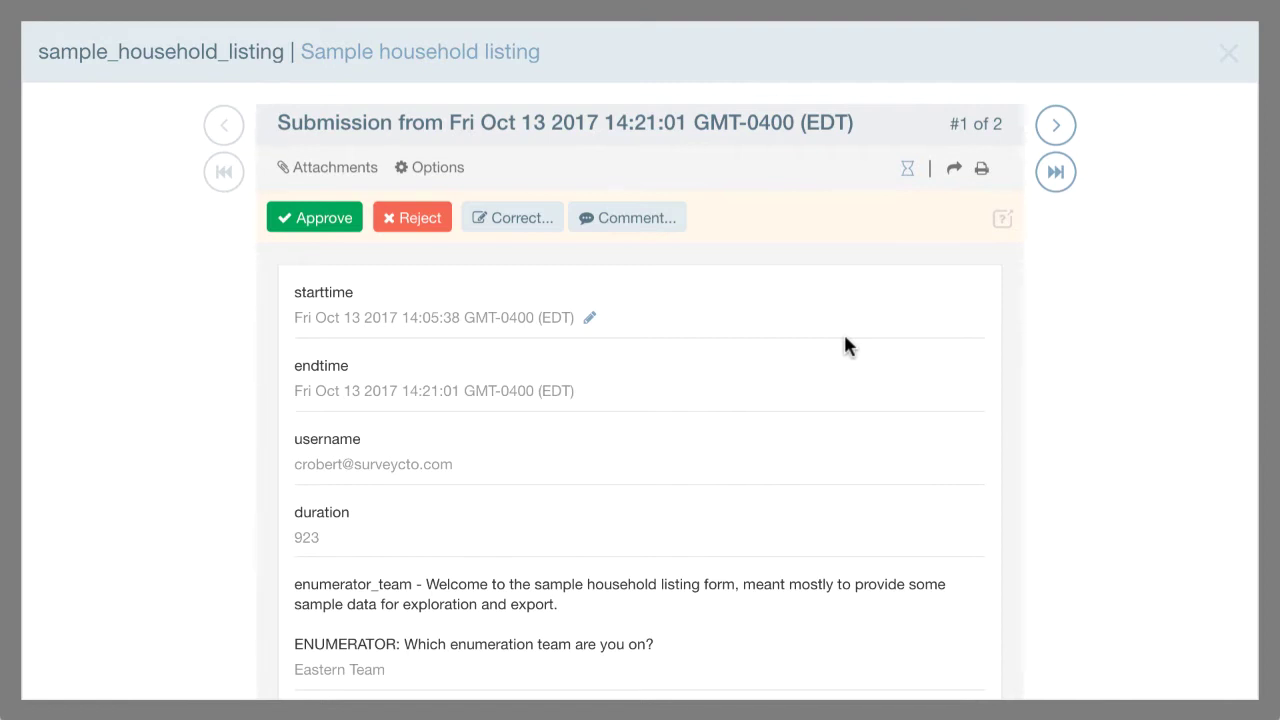
Read through the answers of the first submission, including the questions asked after consent
scroll(845, 342, down, 5)
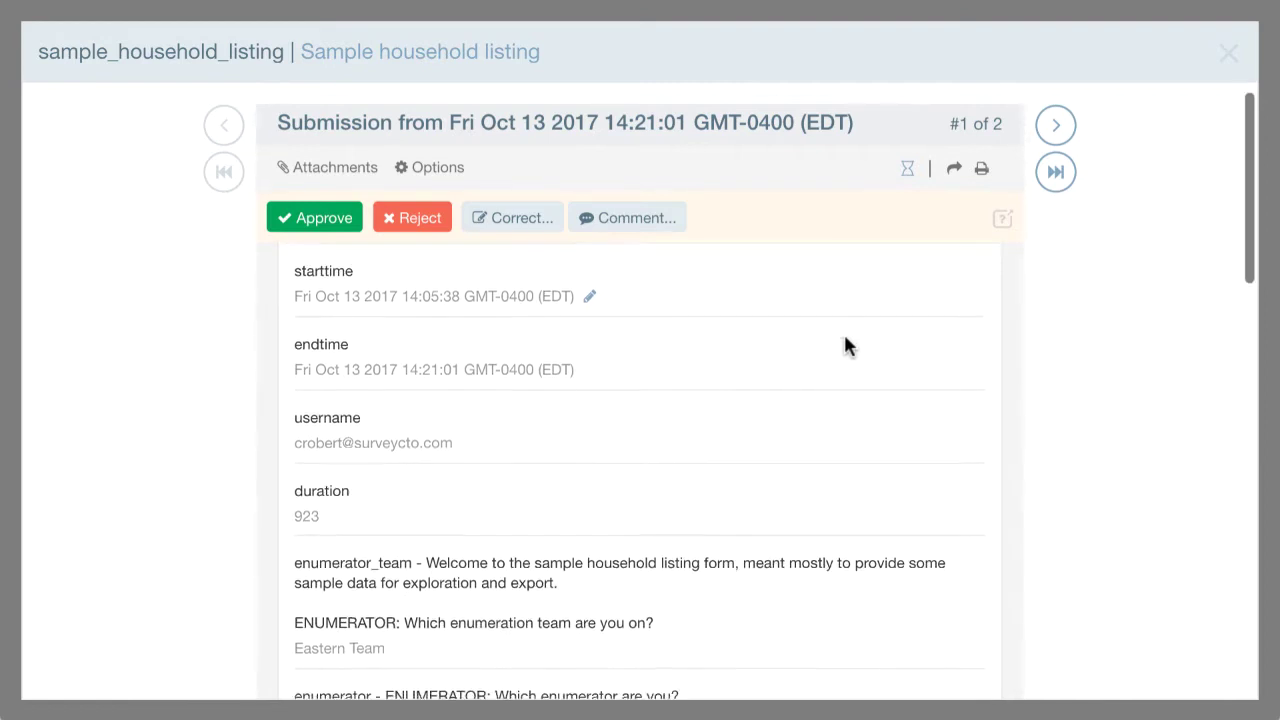
scroll(845, 345, down, 3)
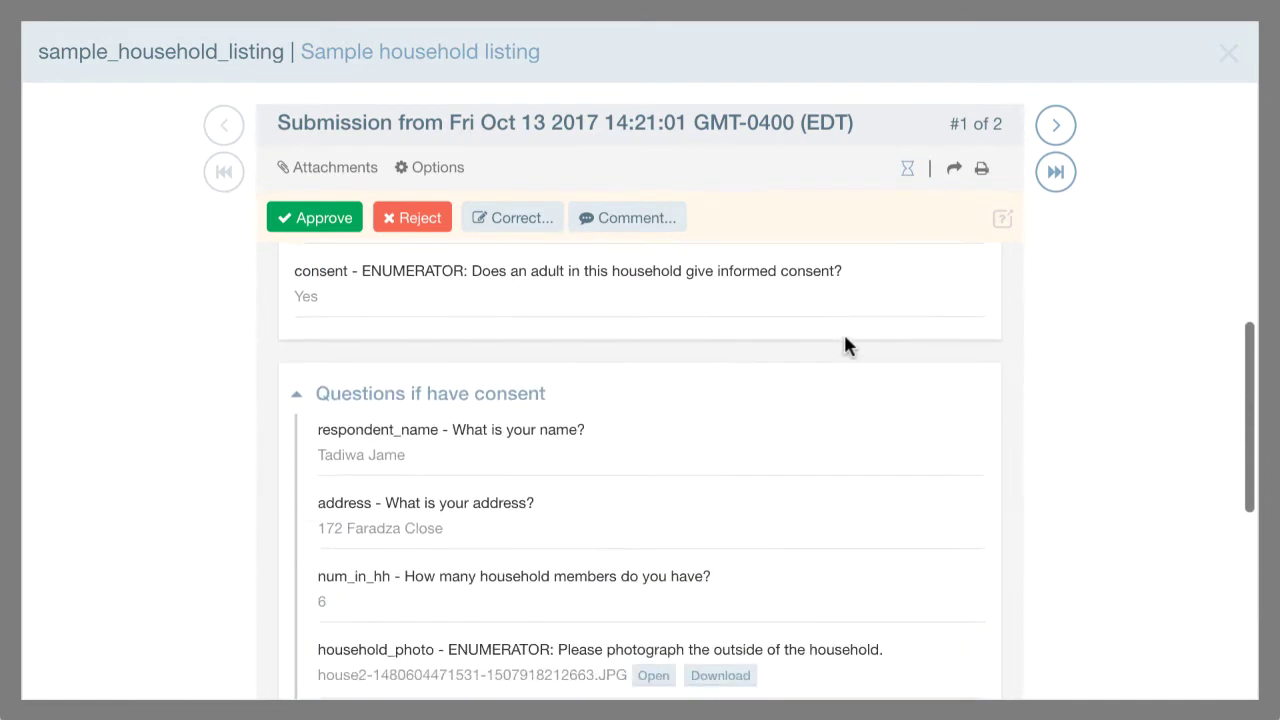
scroll(845, 345, up, 4)
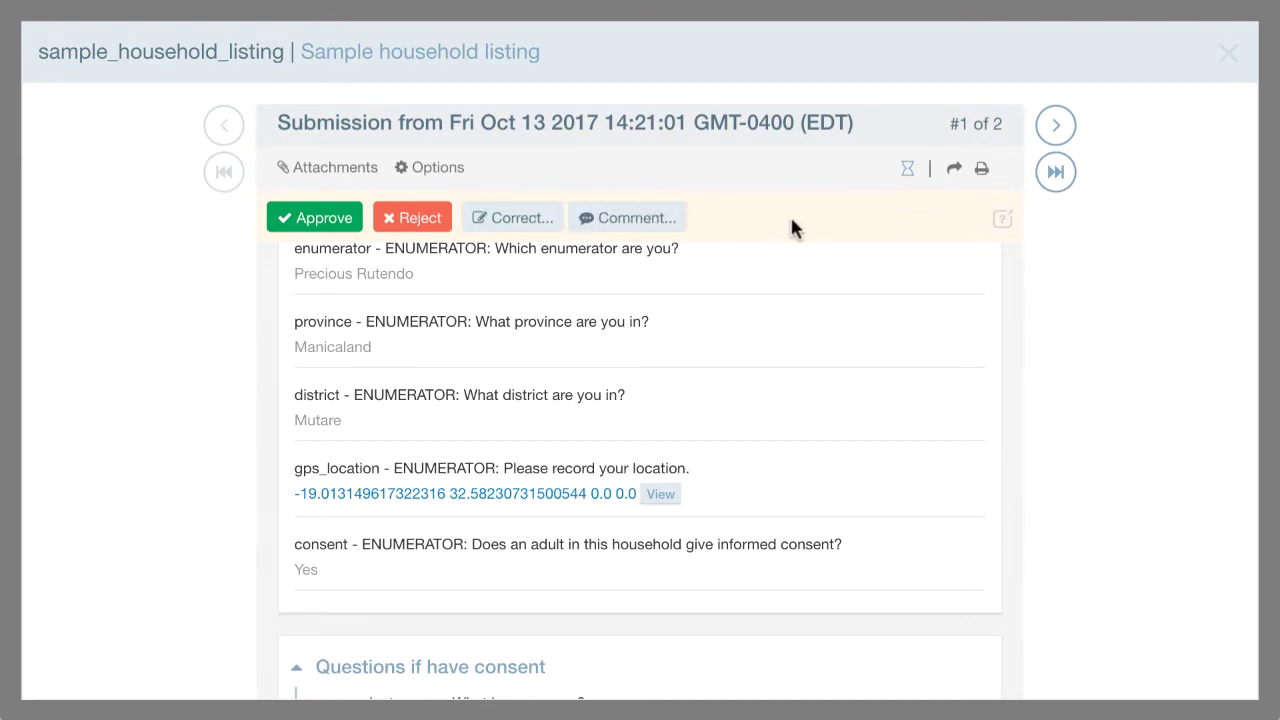
Bring up the second submission and view its gps_location answer on a satellite map
click(1056, 132)
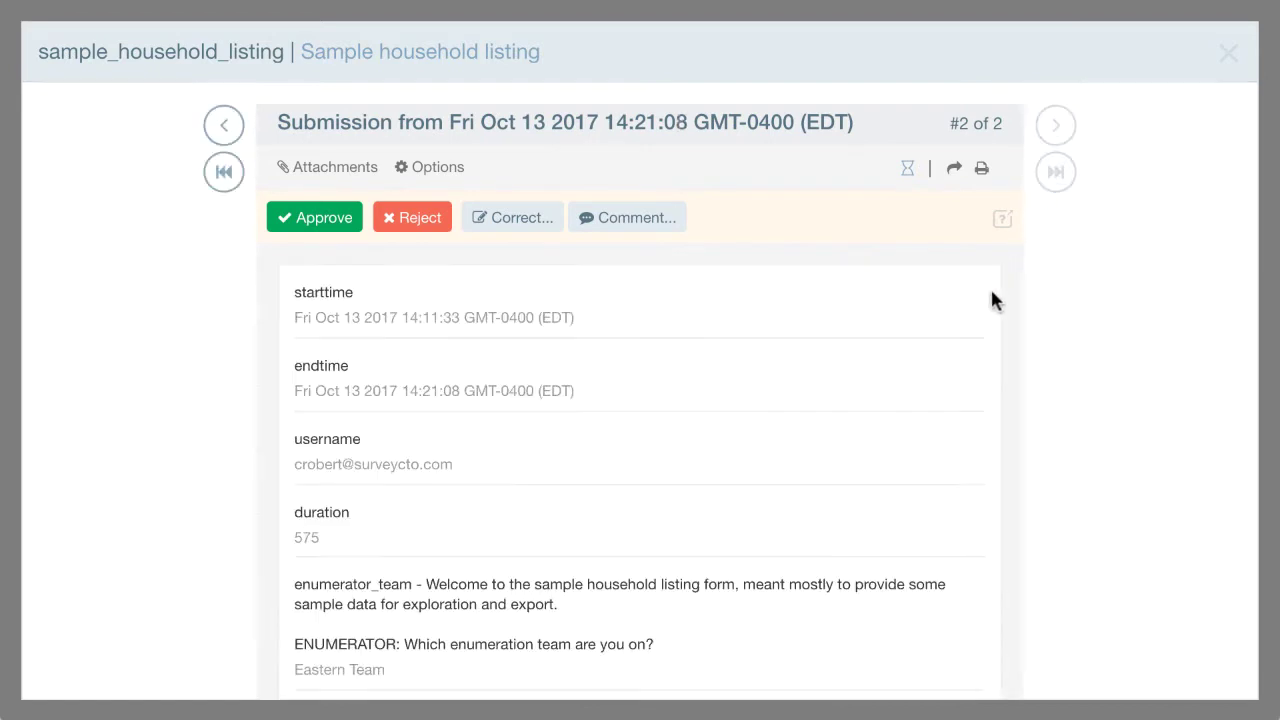
scroll(776, 366, down, 5)
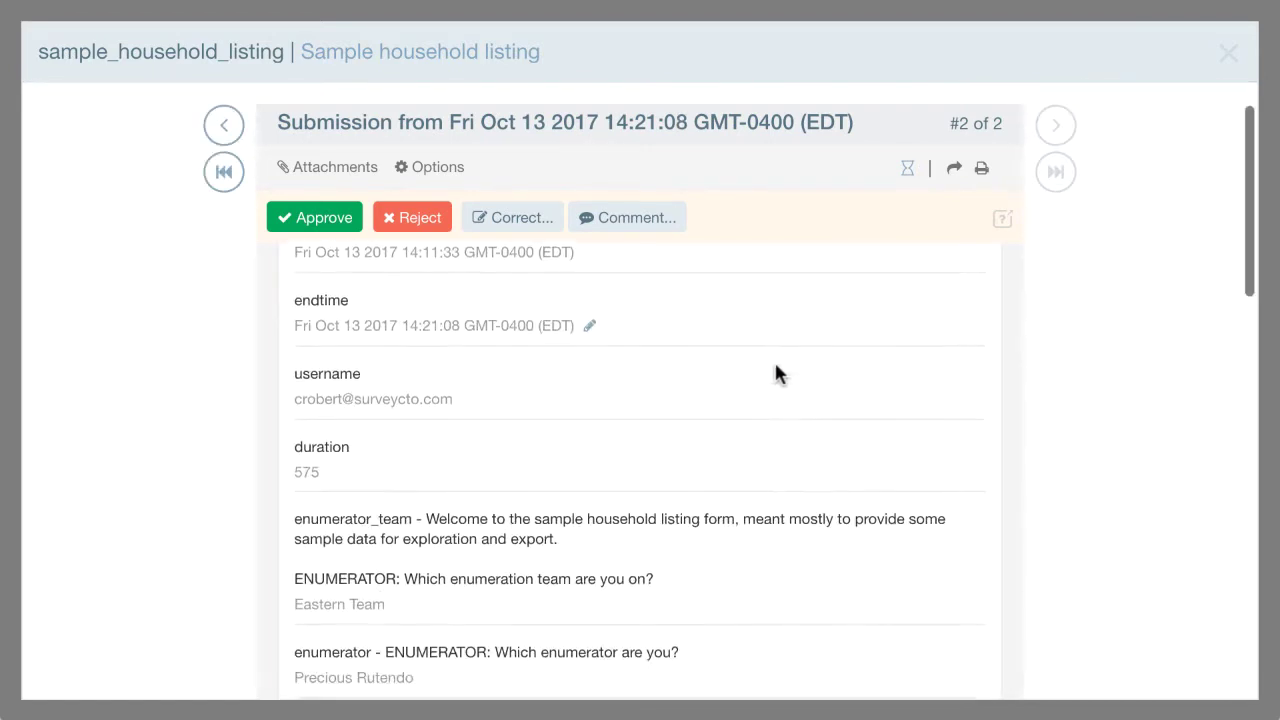
scroll(776, 368, down, 4)
scroll(776, 368, up, 1)
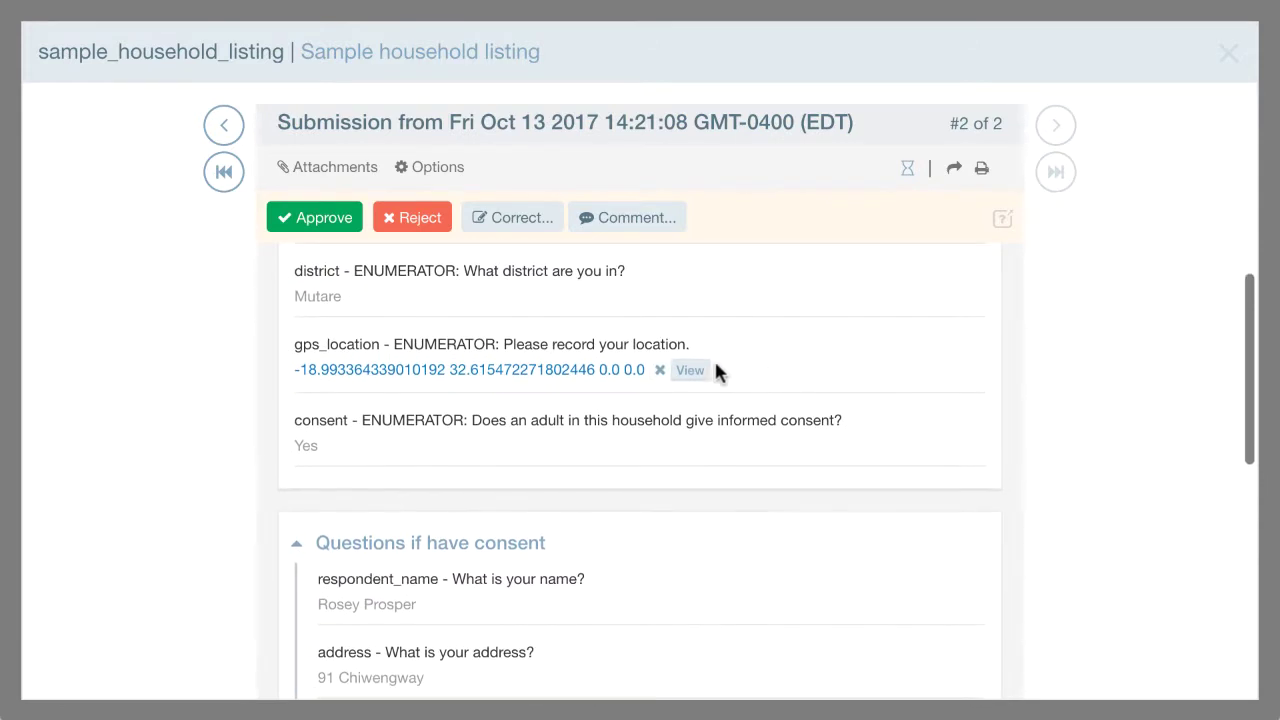
click(697, 370)
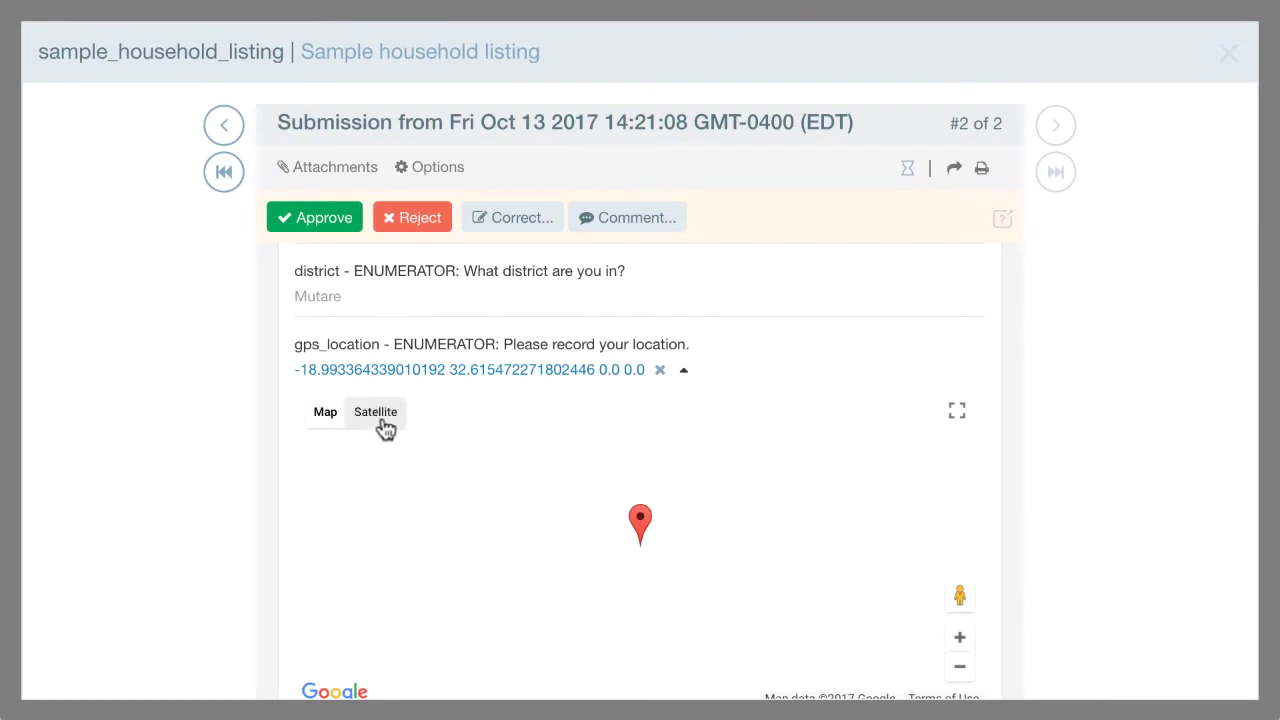
click(377, 415)
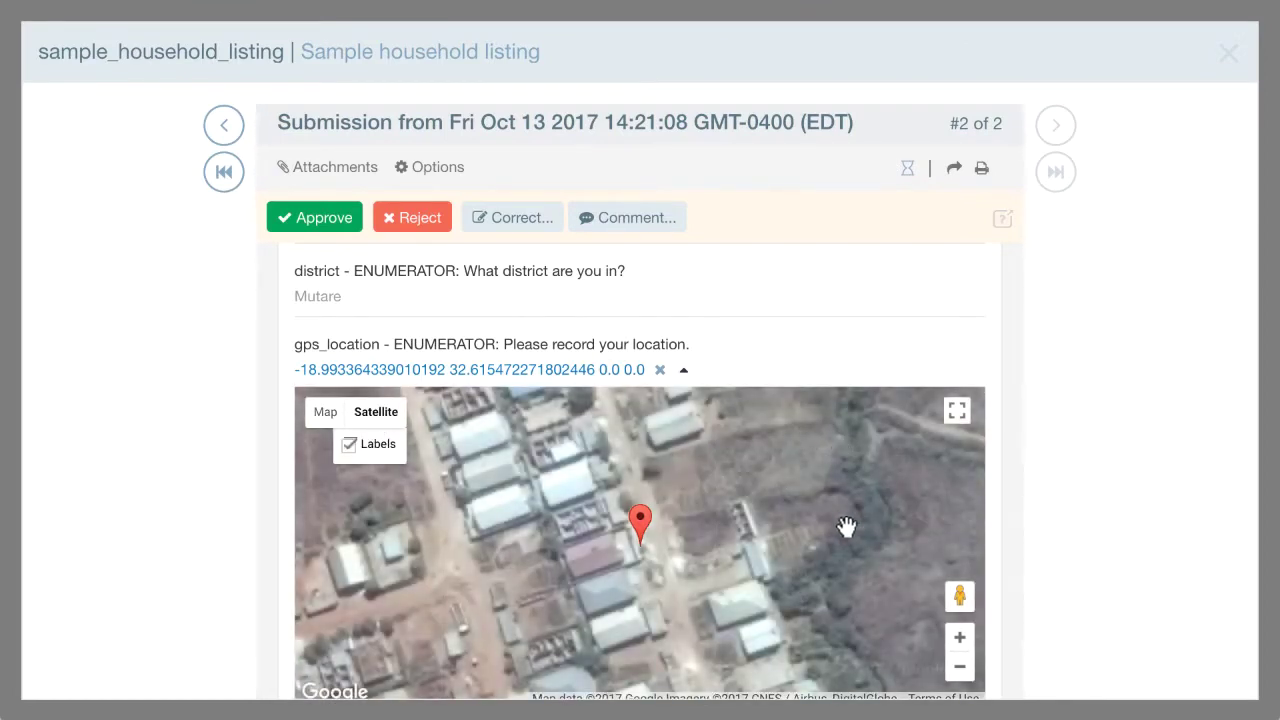
Open the household_photo image in the second submission and look over the remaining fields below it
scroll(846, 525, down, 1)
scroll(846, 526, down, 6)
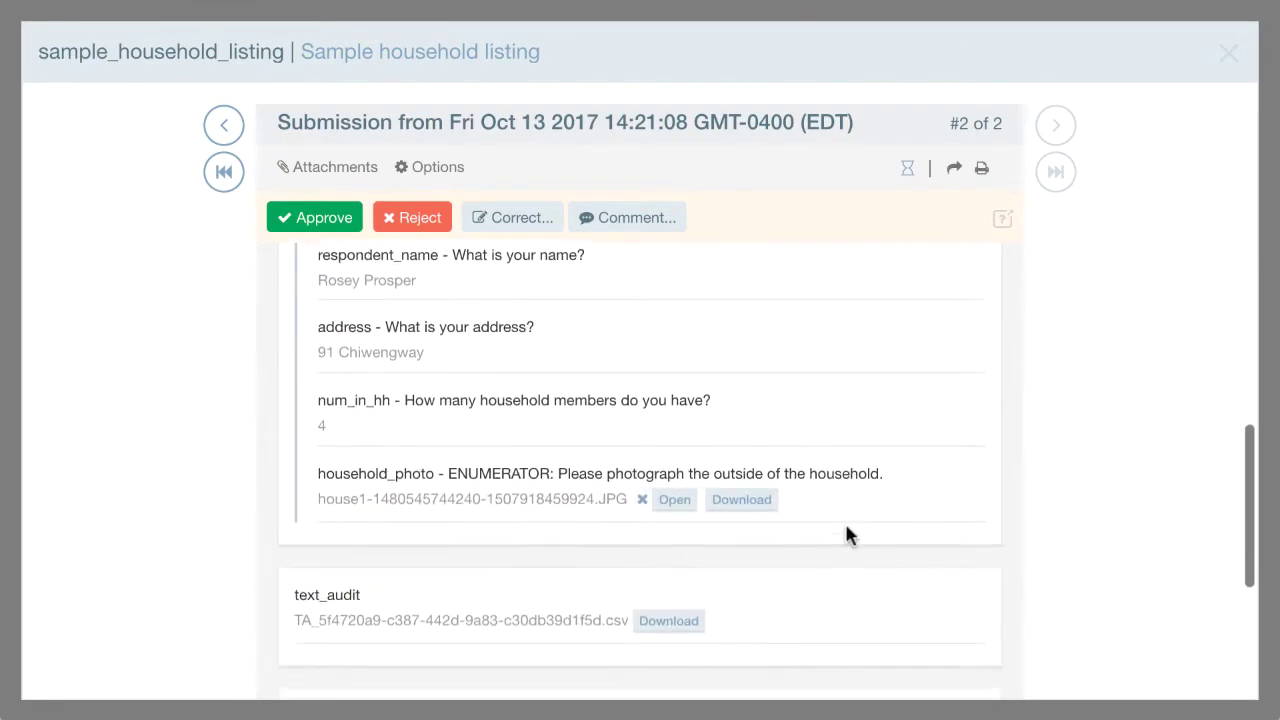
click(662, 472)
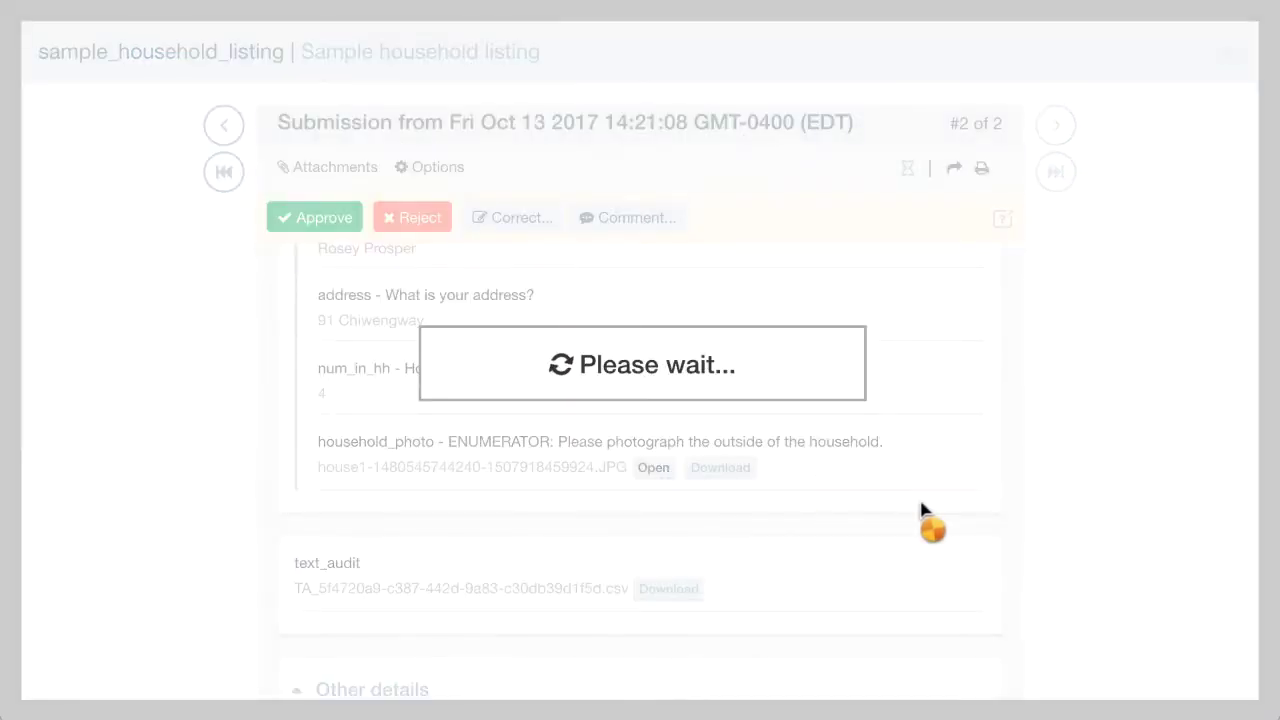
scroll(921, 510, down, 5)
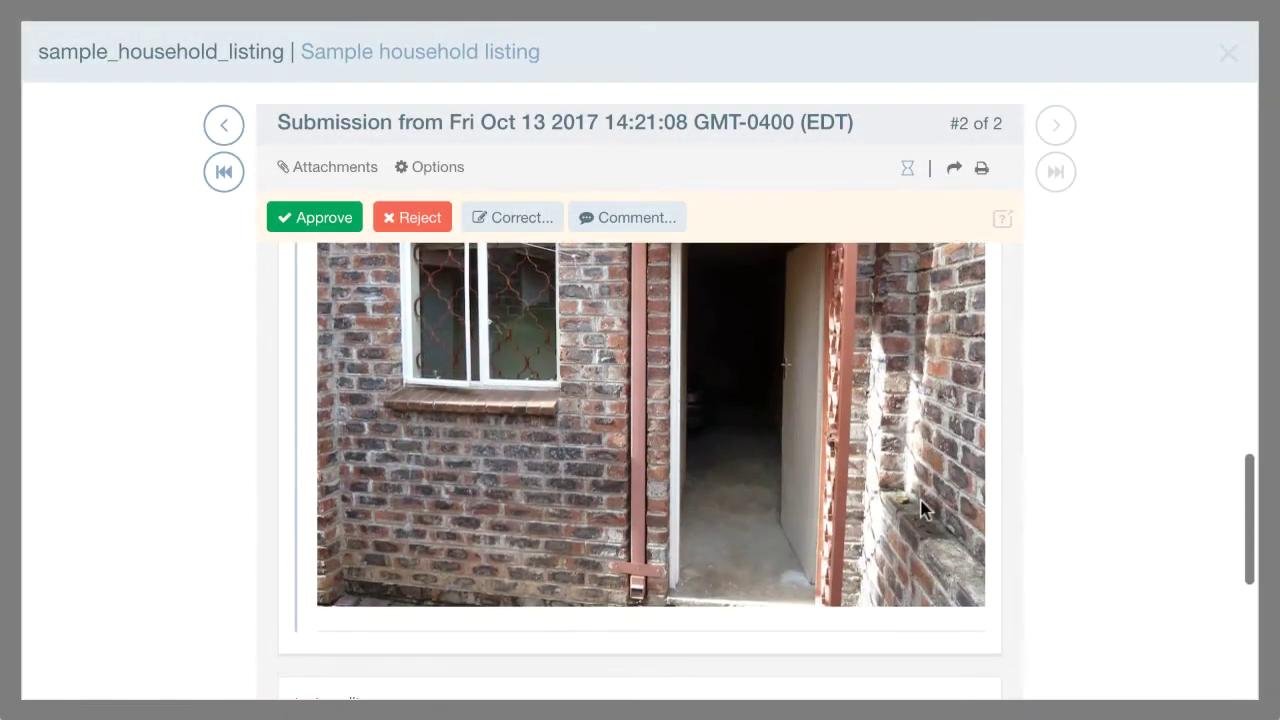
scroll(921, 503, down, 3)
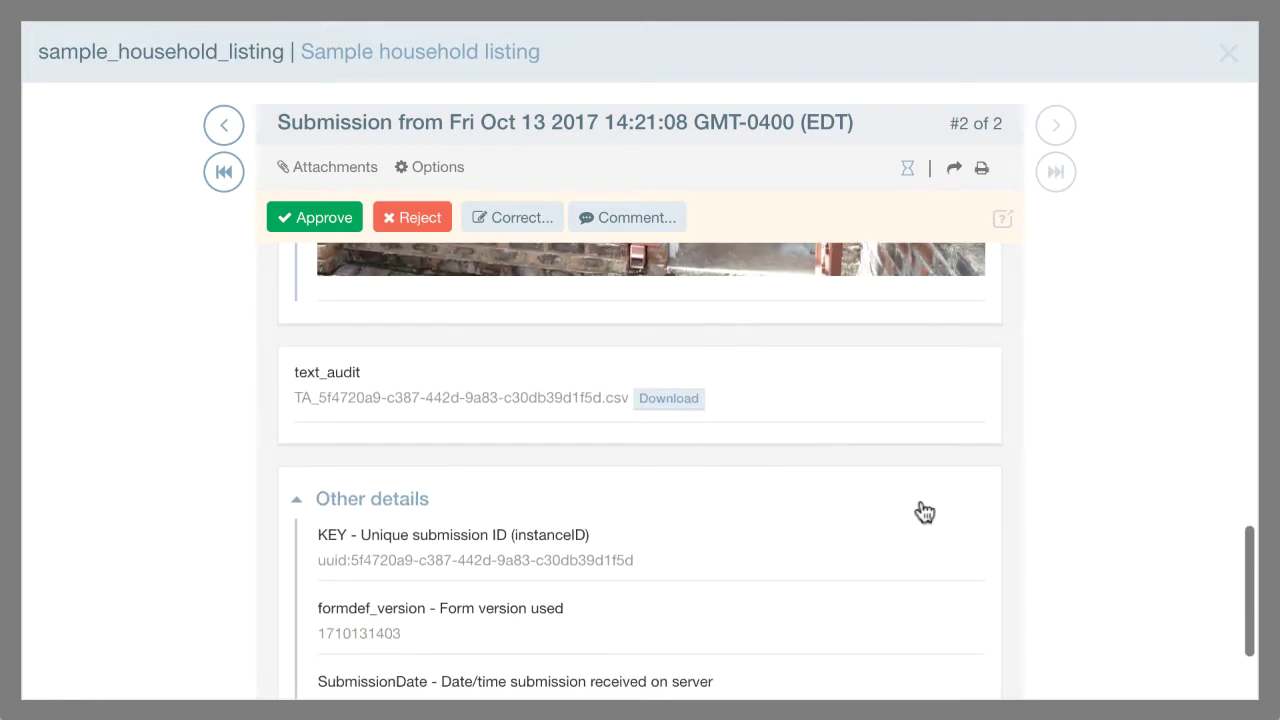
Overlay the text audit data on the second submission and examine the arrival and total times for each question
click(908, 170)
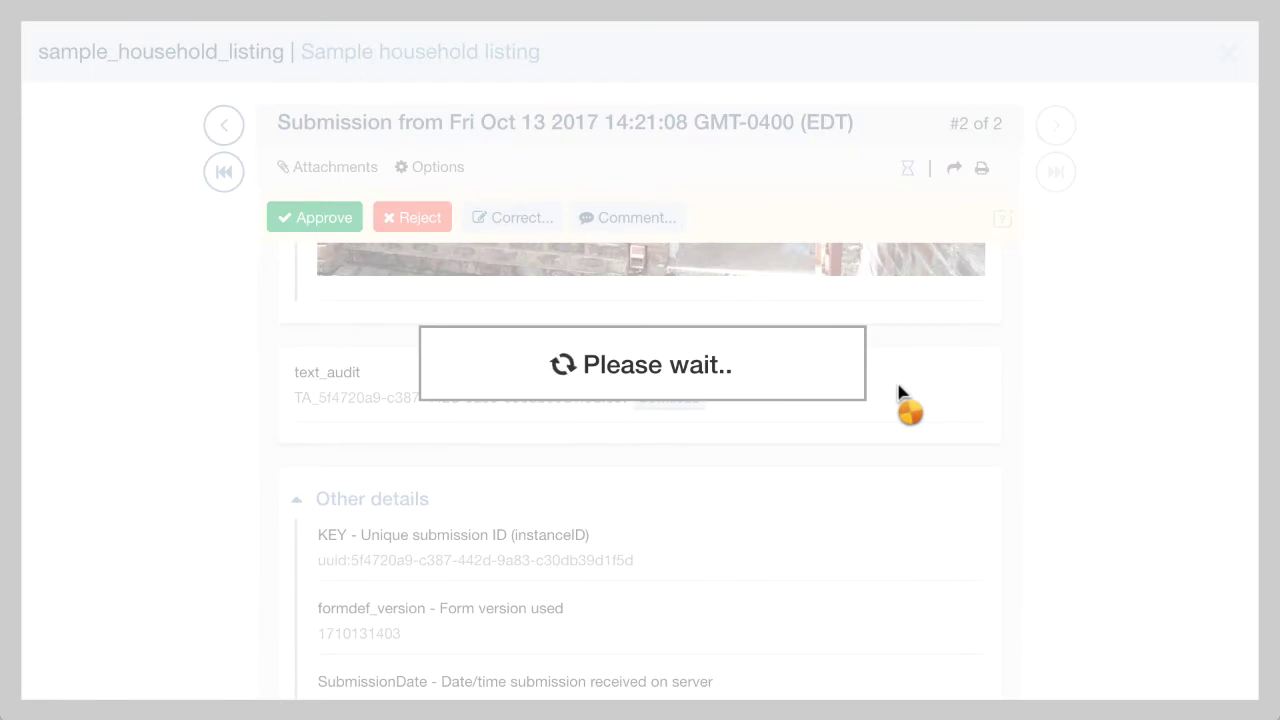
scroll(523, 523, up, 5)
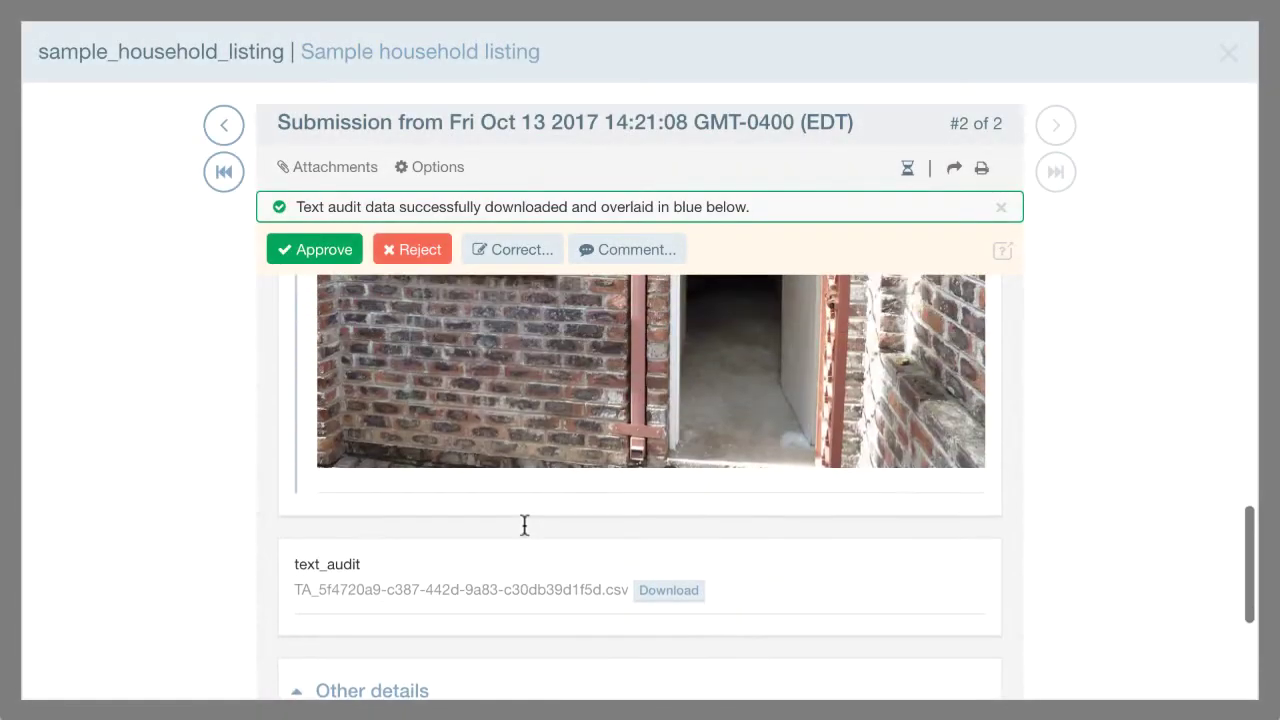
scroll(524, 523, up, 3)
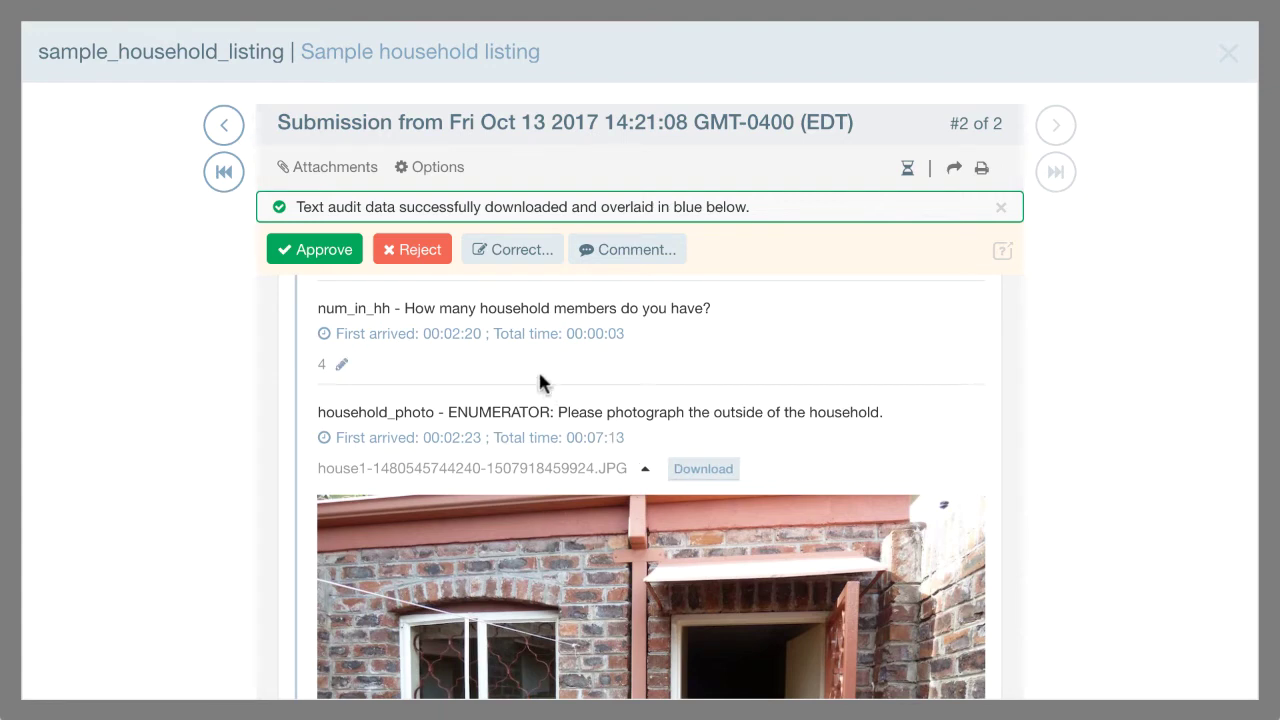
scroll(902, 376, up, 10)
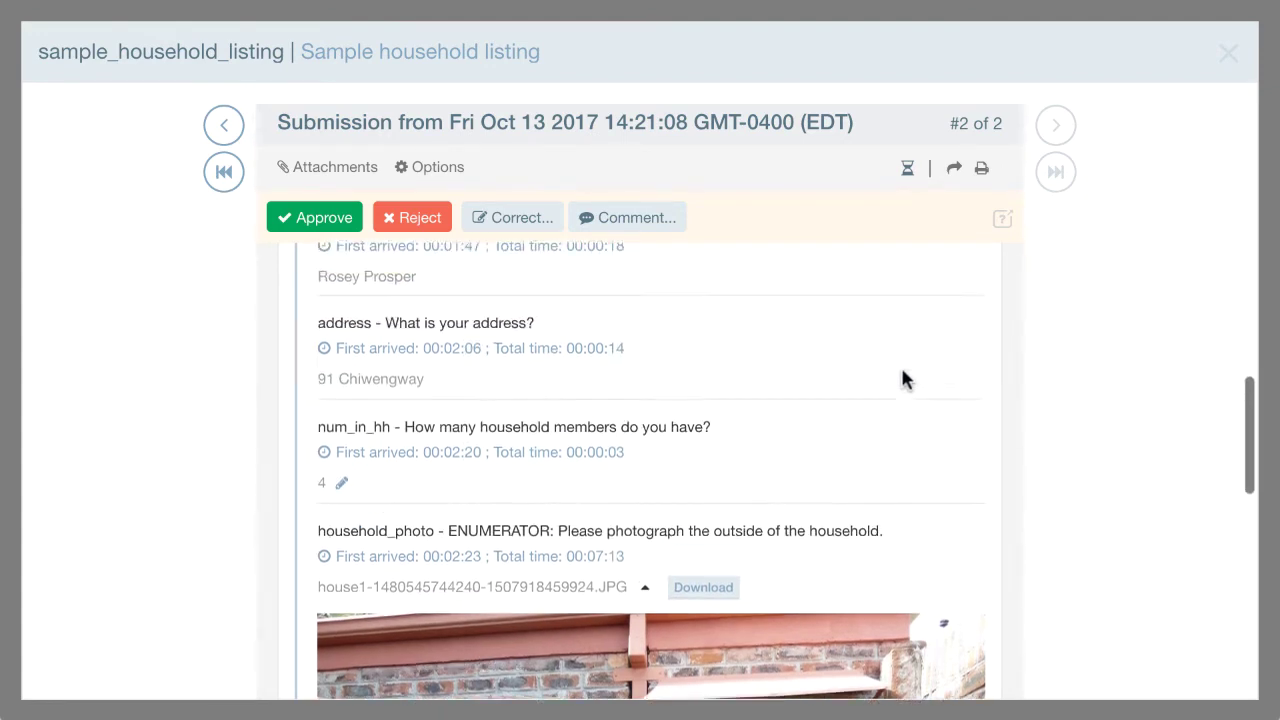
scroll(902, 378, up, 5)
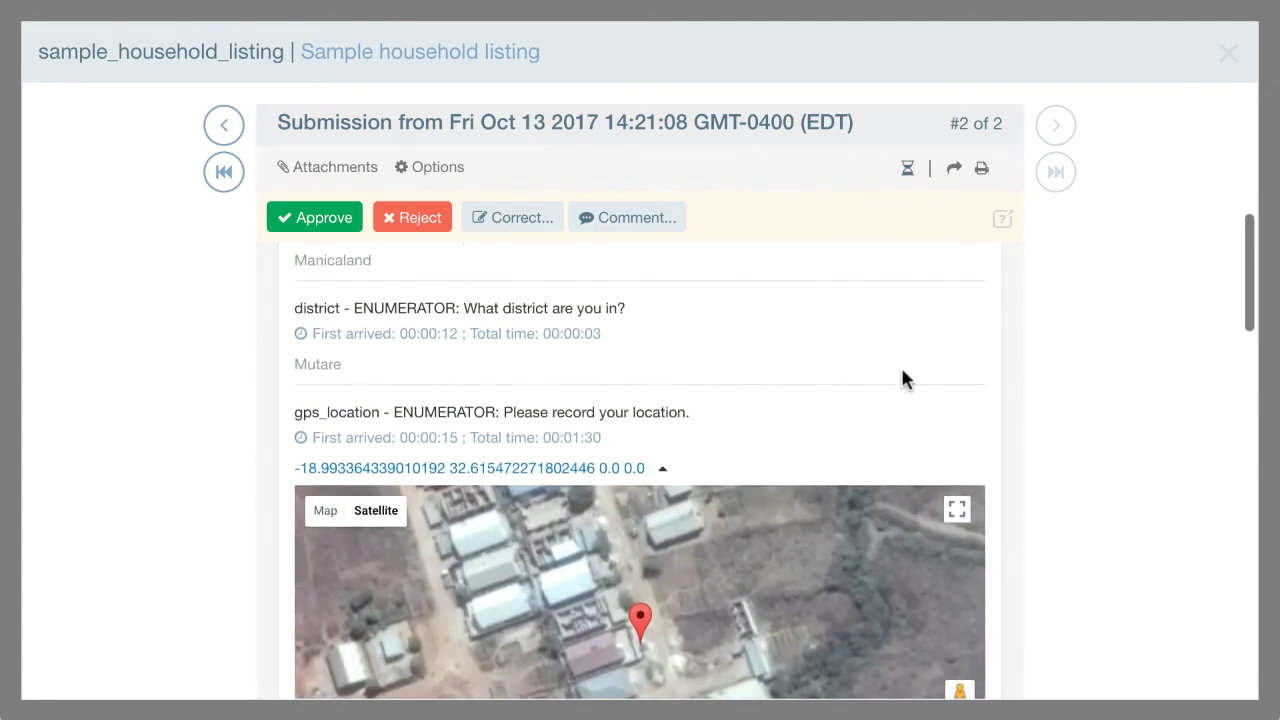
scroll(902, 378, up, 5)
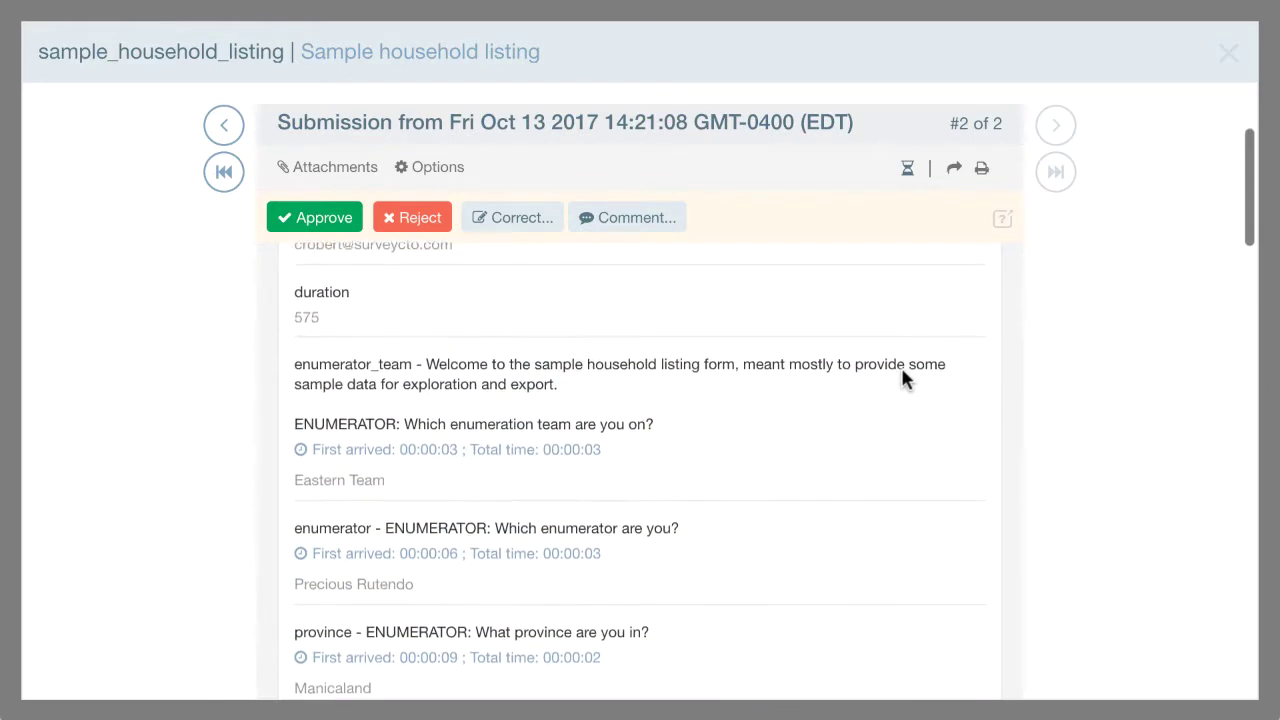
scroll(902, 378, up, 1)
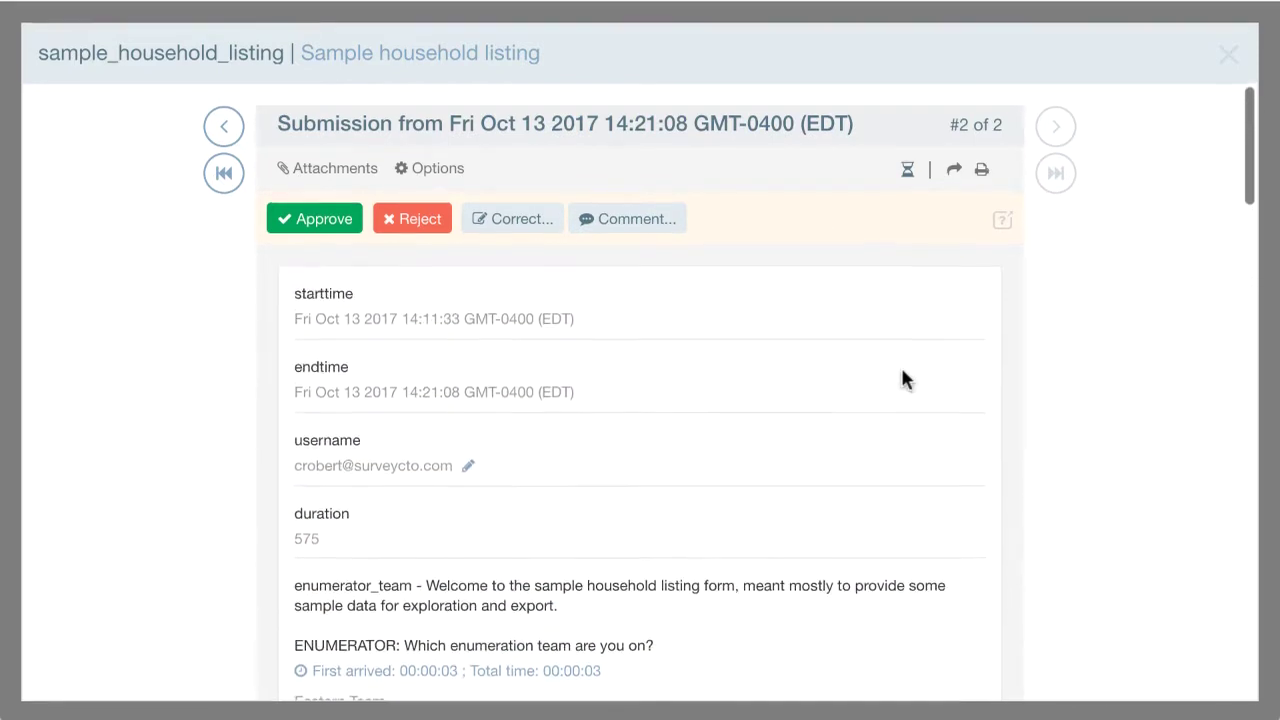
scroll(902, 378, down, 4)
scroll(902, 378, down, 2)
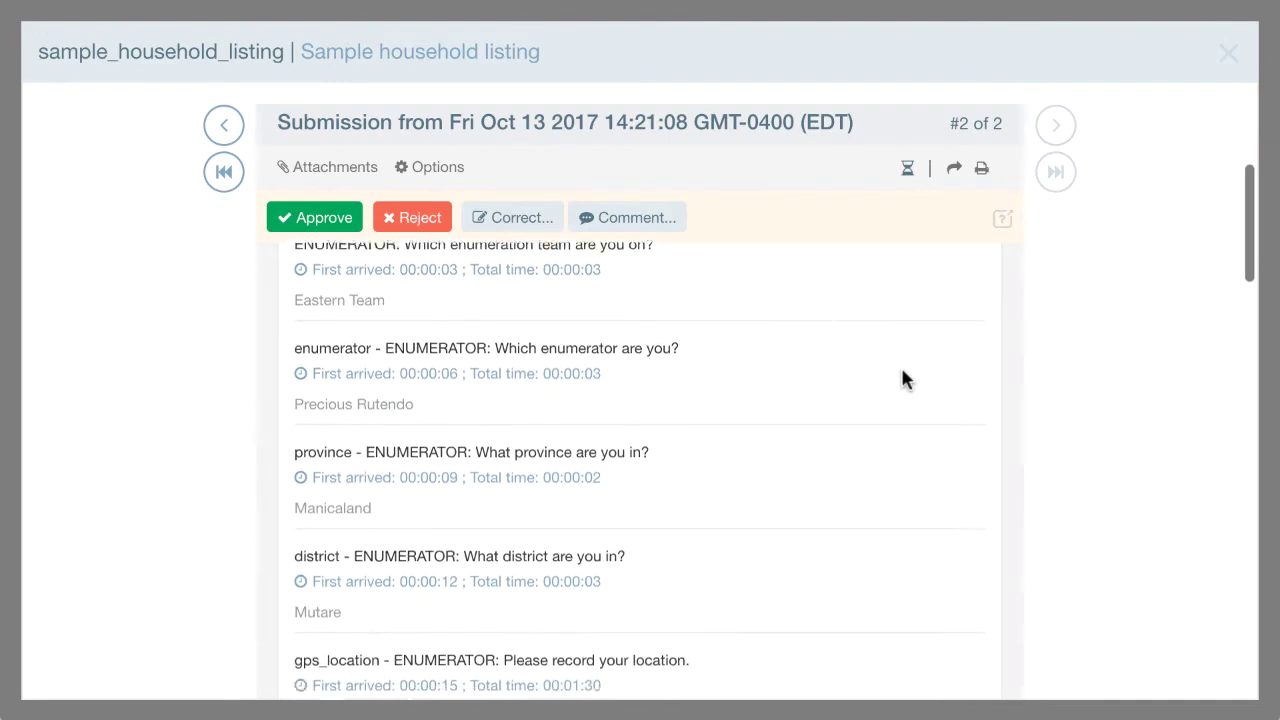
scroll(902, 378, down, 2)
scroll(902, 378, down, 10)
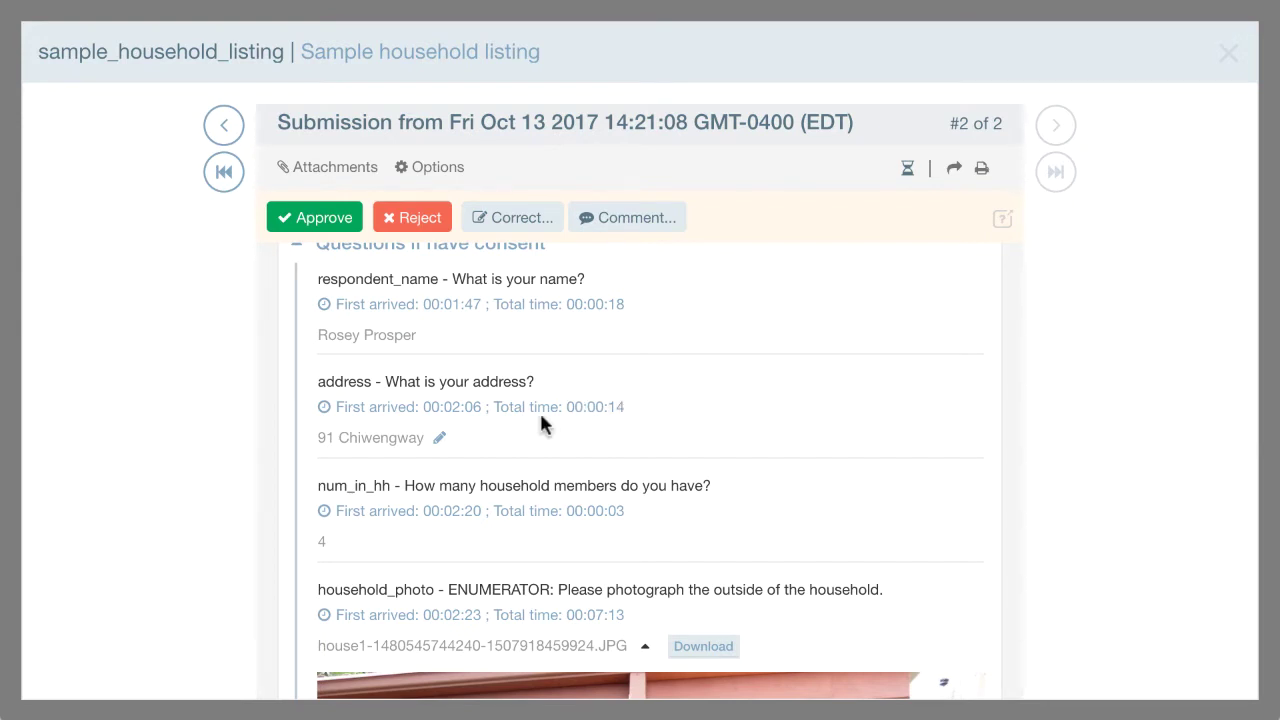
Return to the first submission and correct the respondent_name answer by adding the missing final "s" to the surname
click(225, 125)
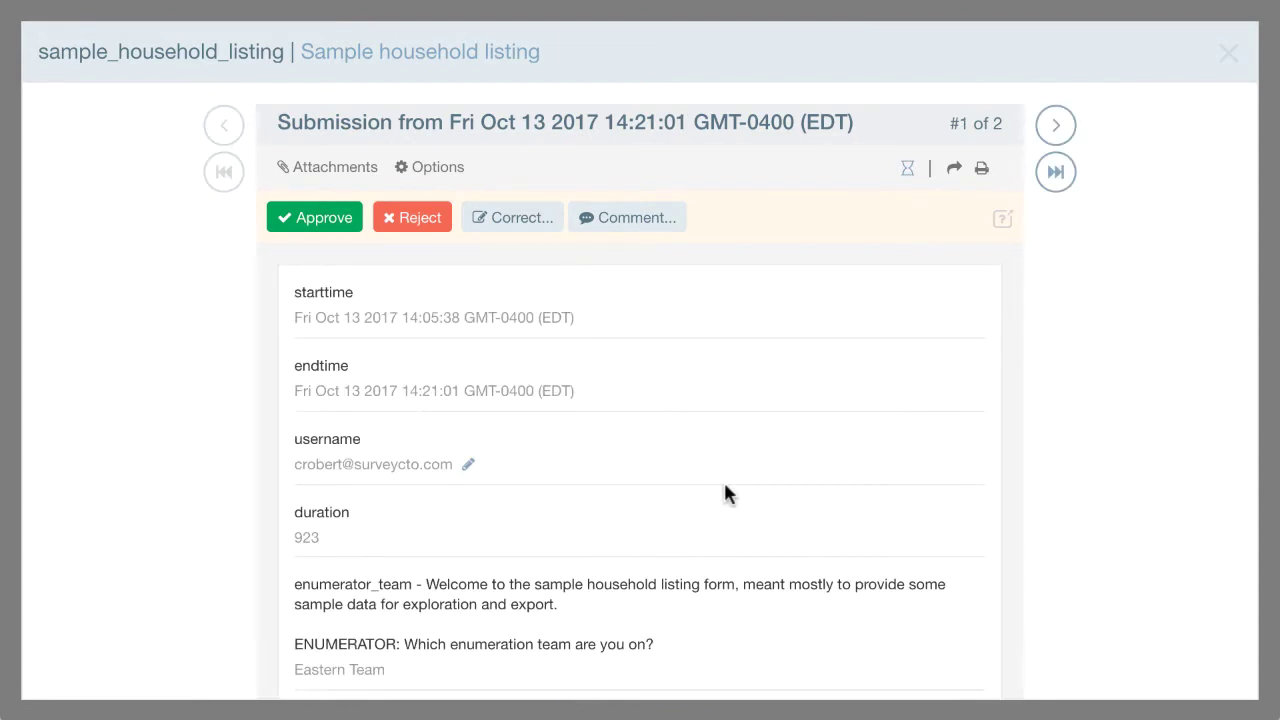
scroll(723, 479, down, 2)
scroll(724, 486, down, 5)
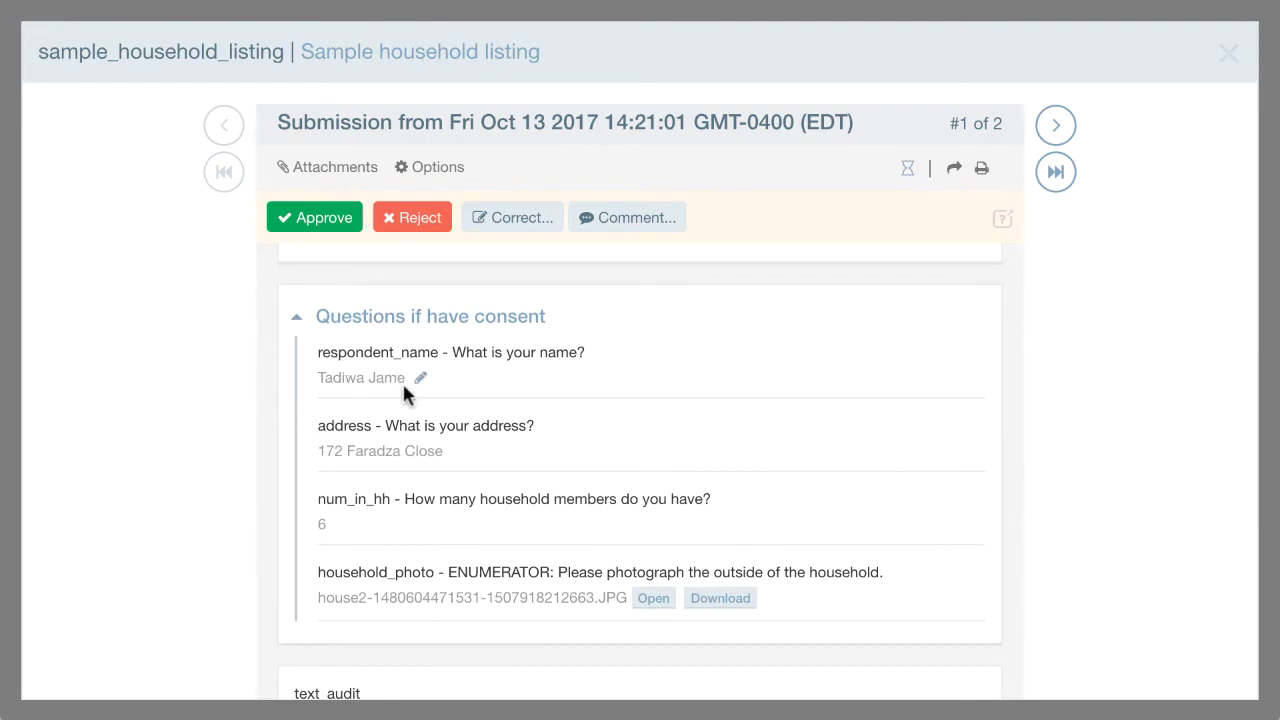
click(419, 381)
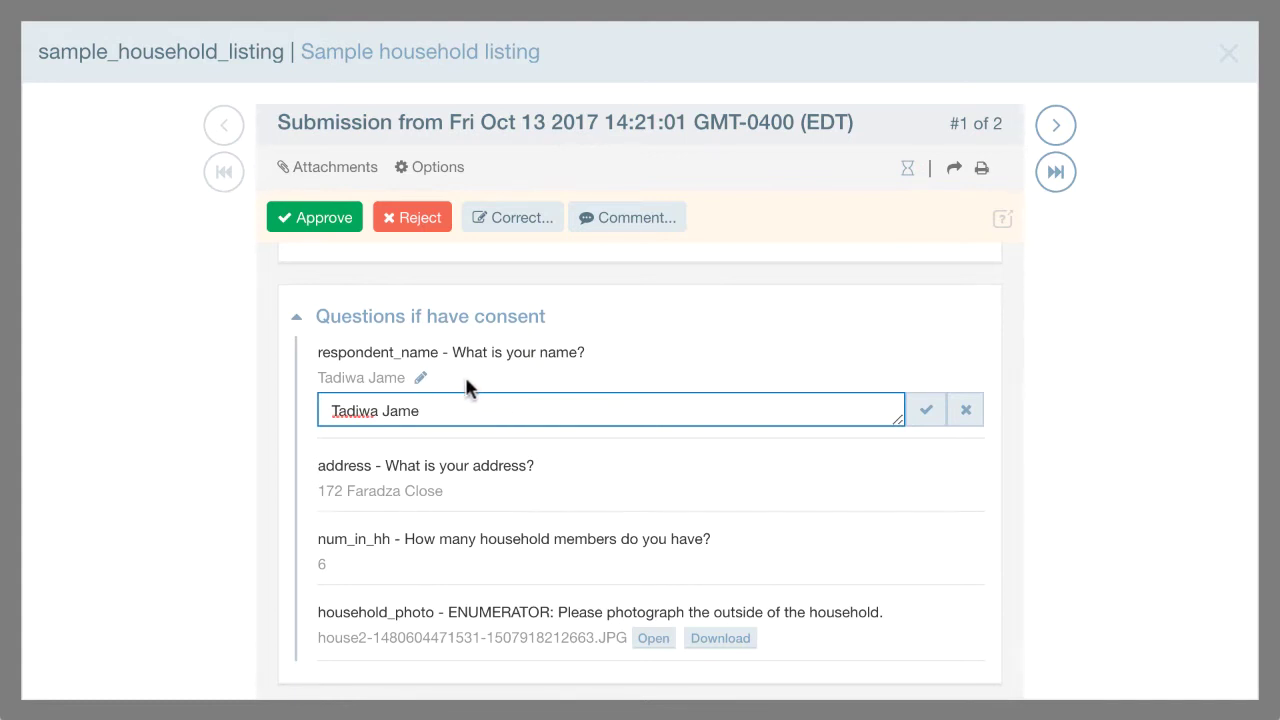
text(s)
click(927, 415)
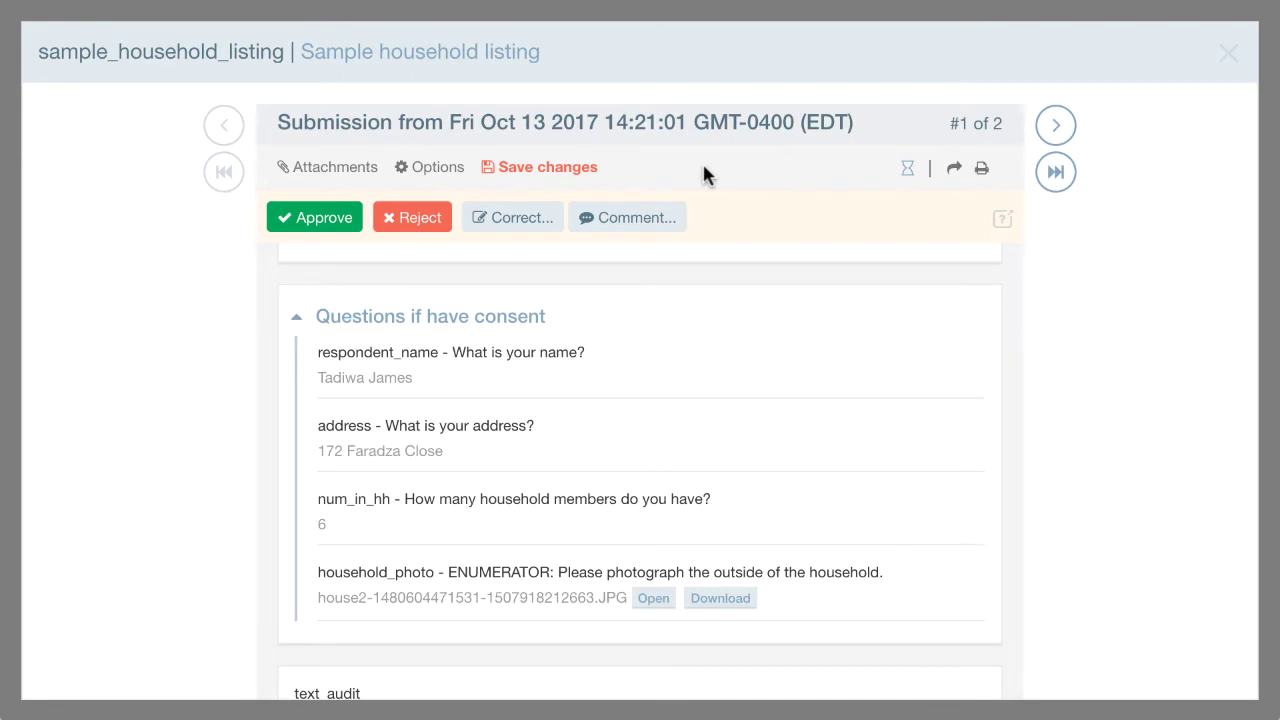
Add the comment "Believe that s was missing from last name." to the first submission
mouse_move(431, 378)
click(655, 220)
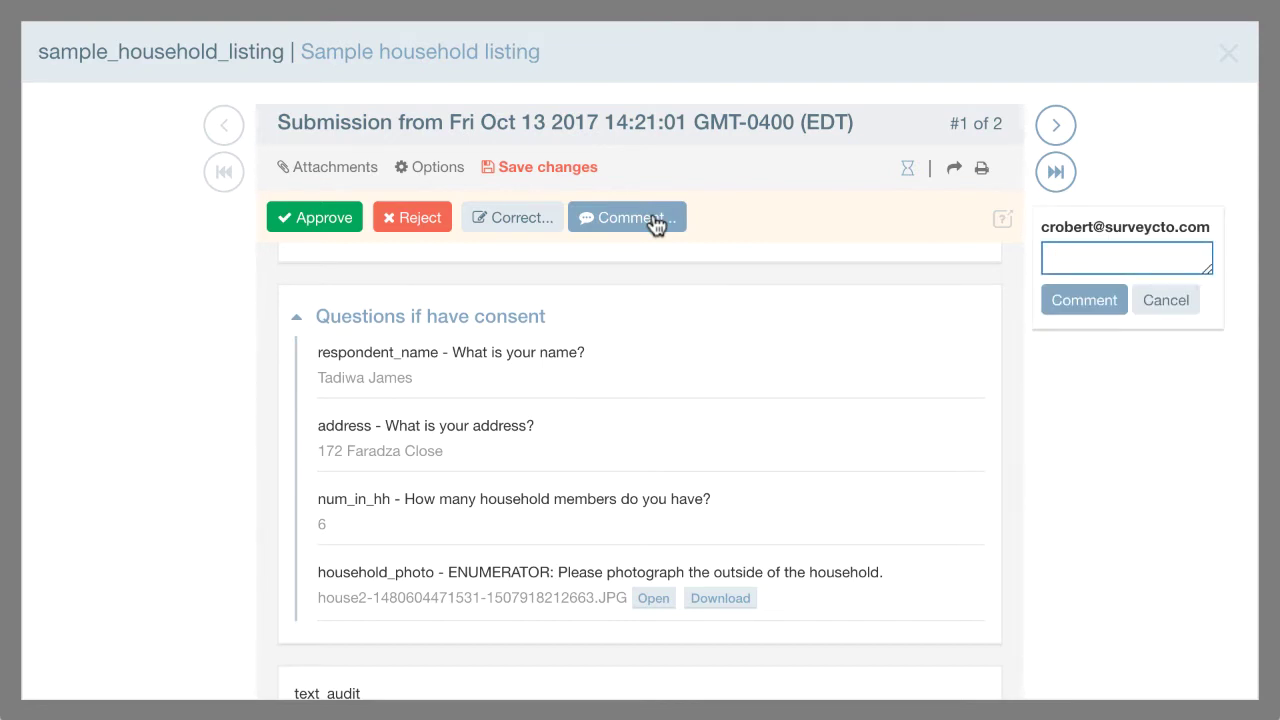
text(Believe that s was missing from last name.)
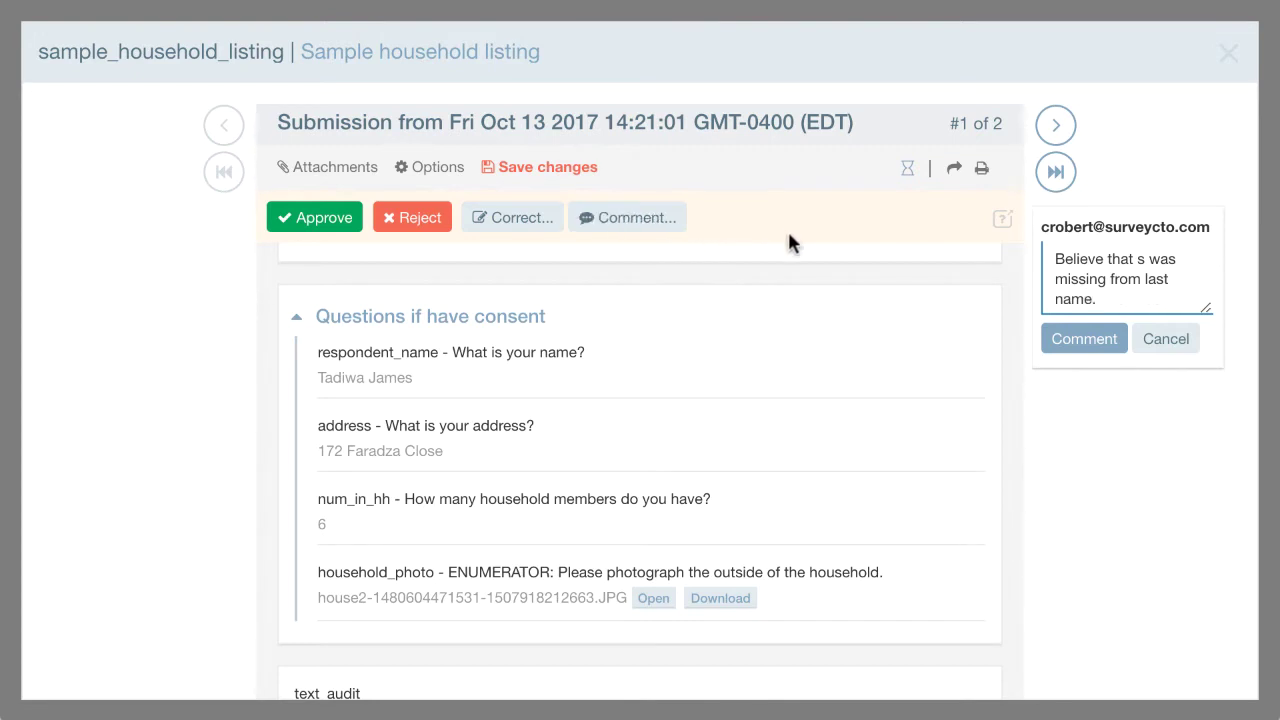
click(1063, 338)
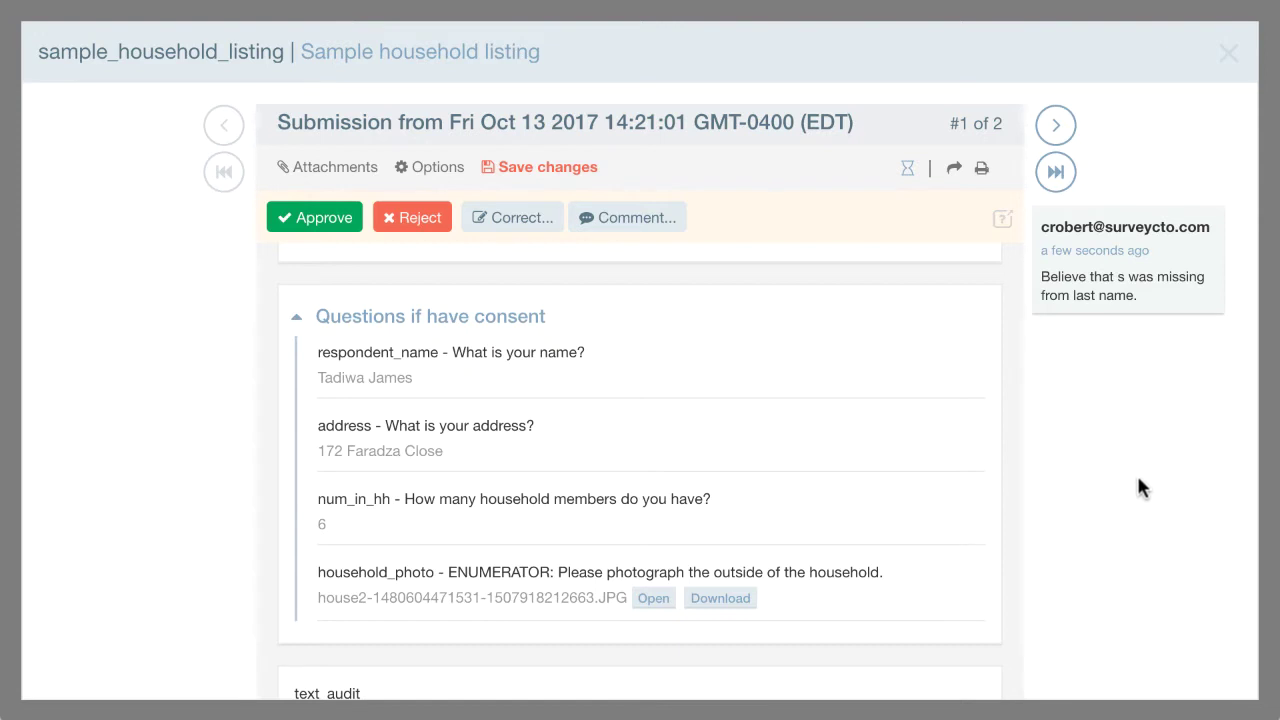
Look back over the first submission's answers and approve it for publishing and export
scroll(894, 406, up, 3)
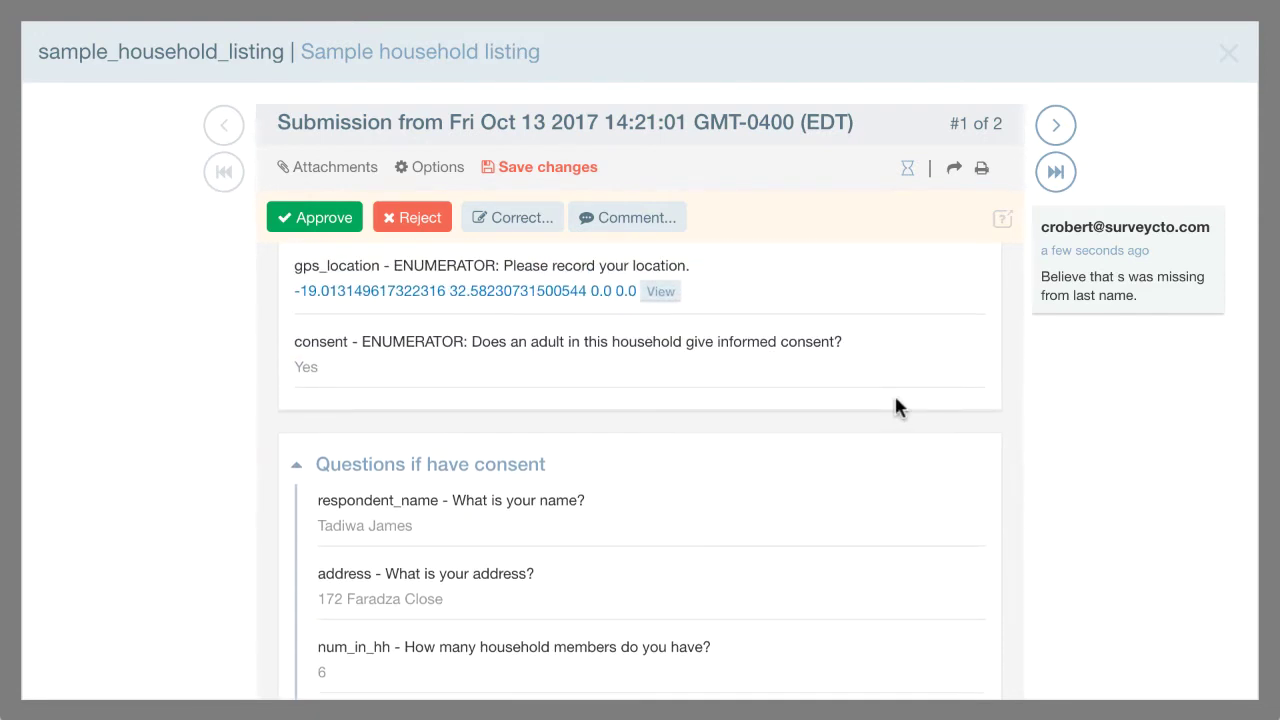
scroll(895, 400, up, 5)
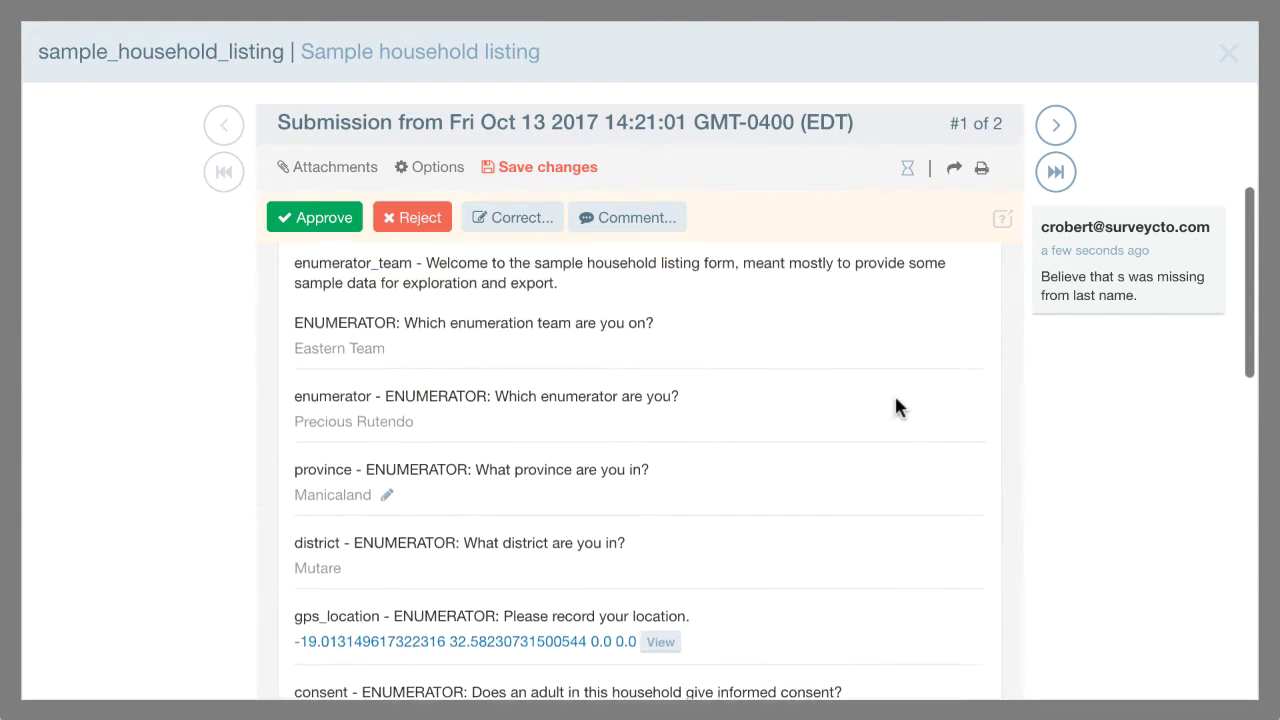
scroll(896, 406, up, 5)
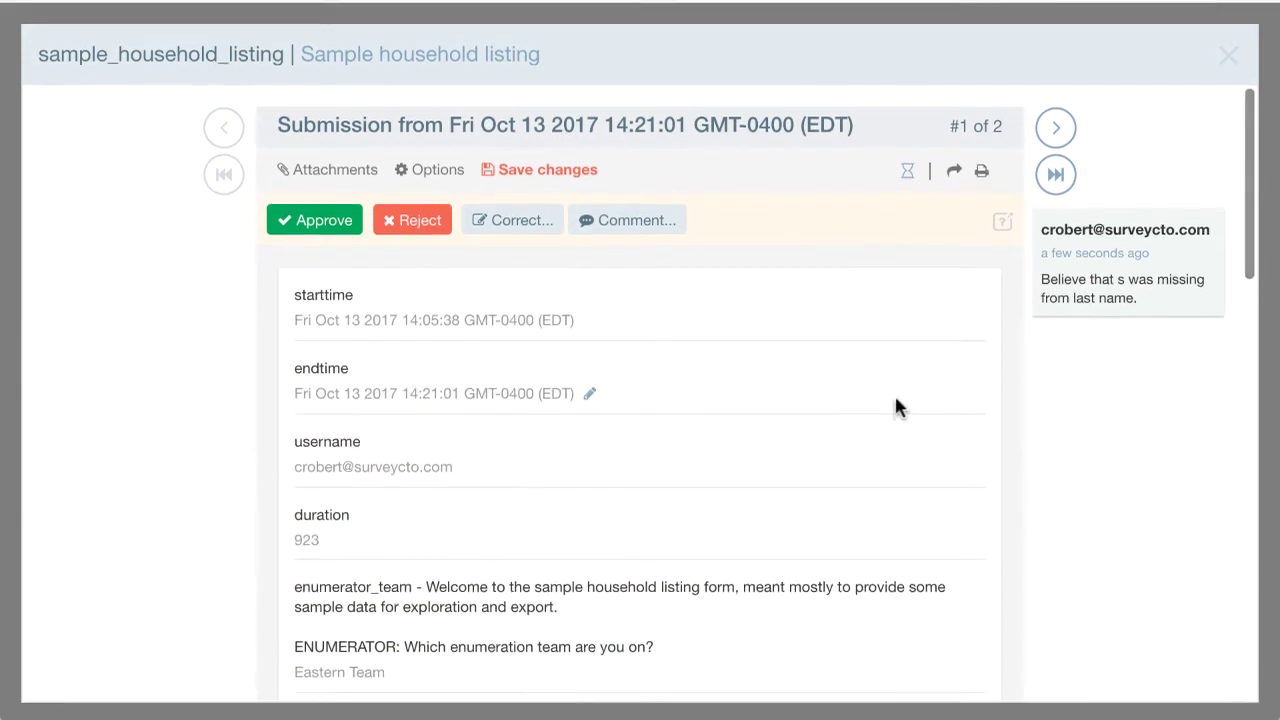
click(318, 220)
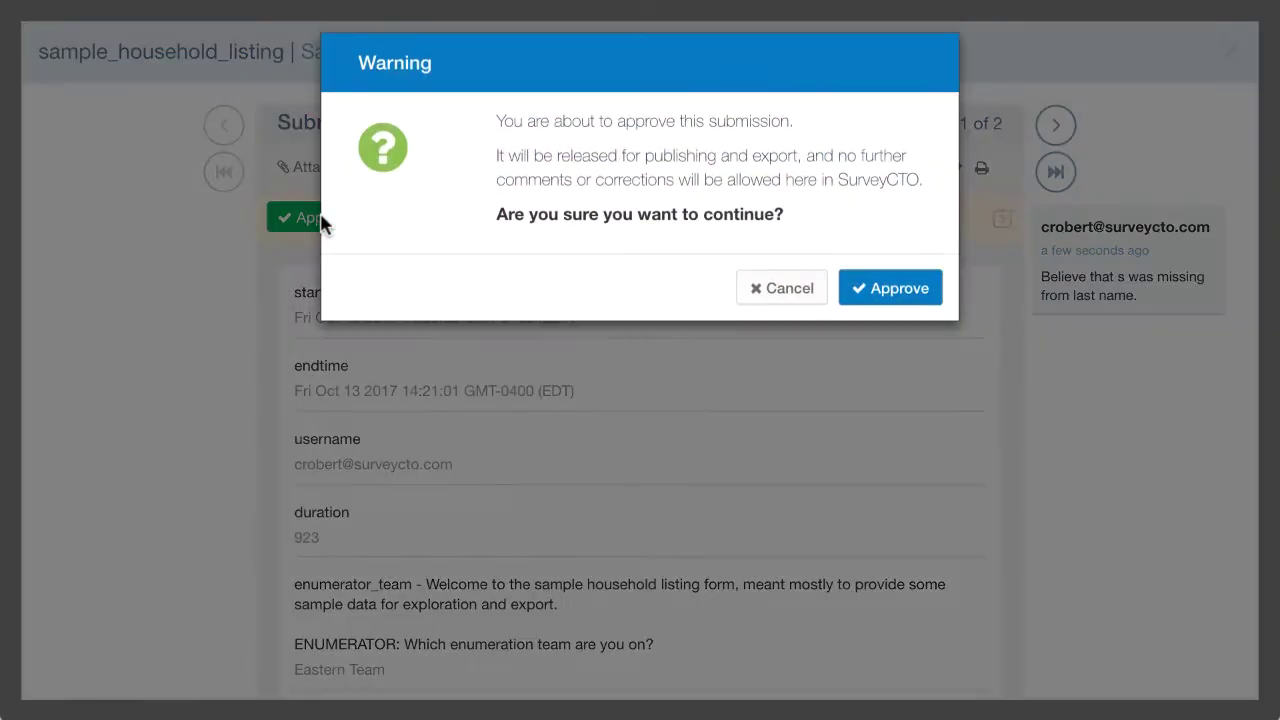
click(899, 289)
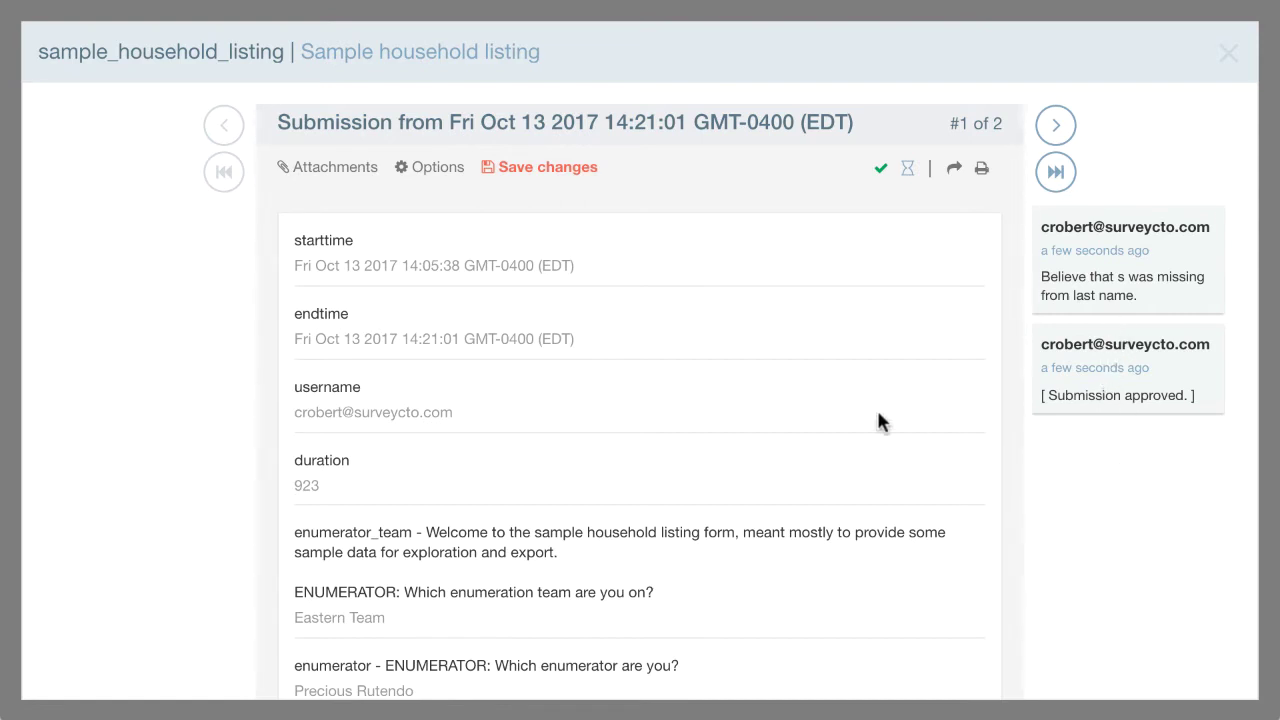
Go to the second submission, look through its answers and reject it
click(1055, 126)
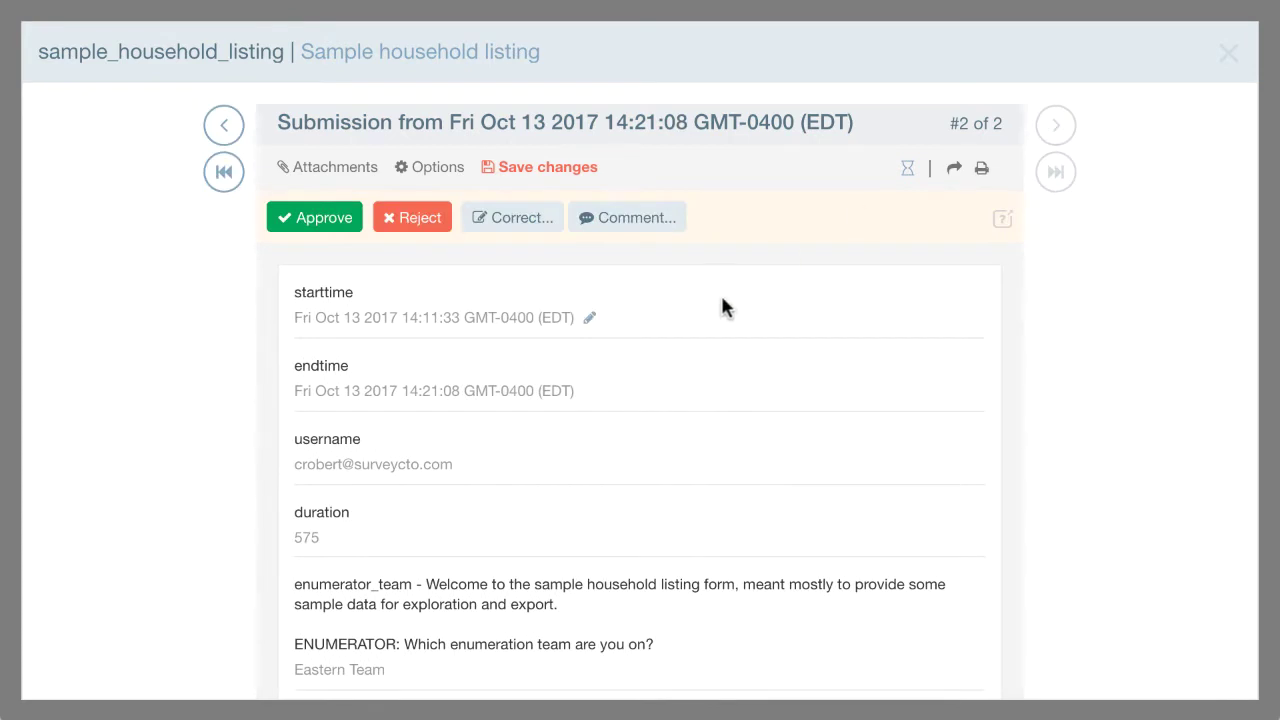
scroll(770, 440, down, 1)
scroll(770, 441, down, 5)
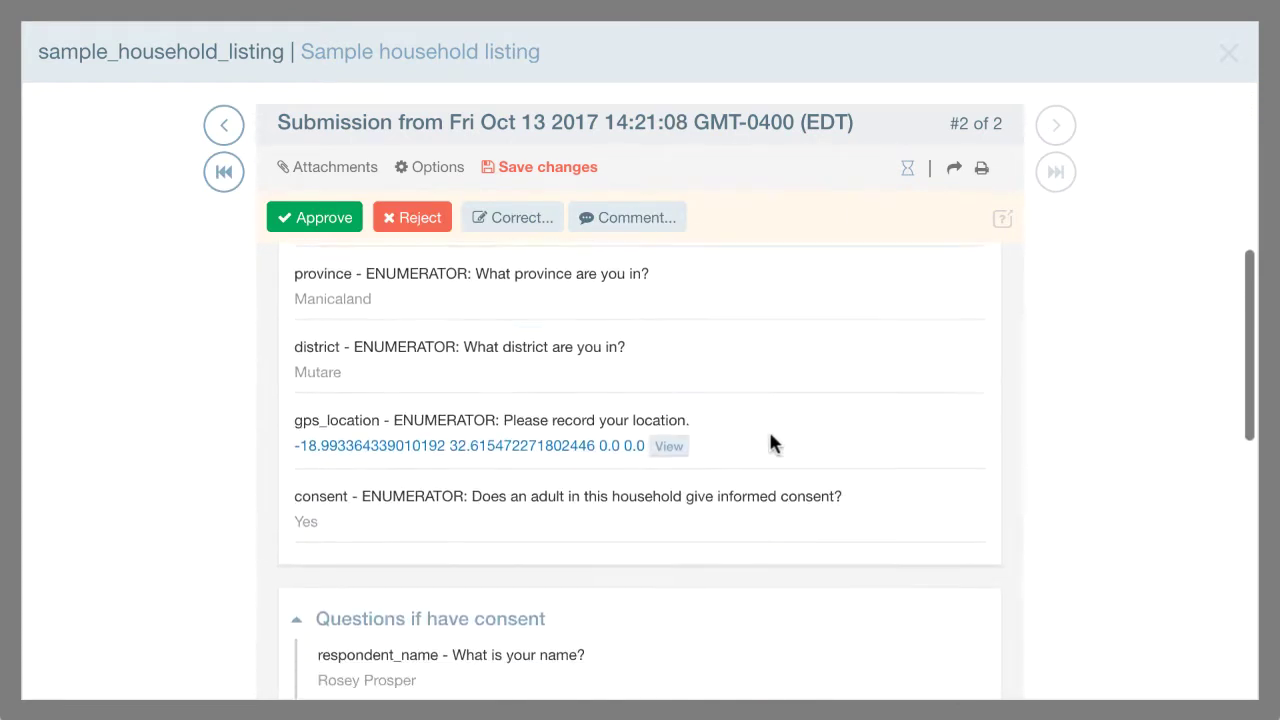
scroll(770, 443, down, 2)
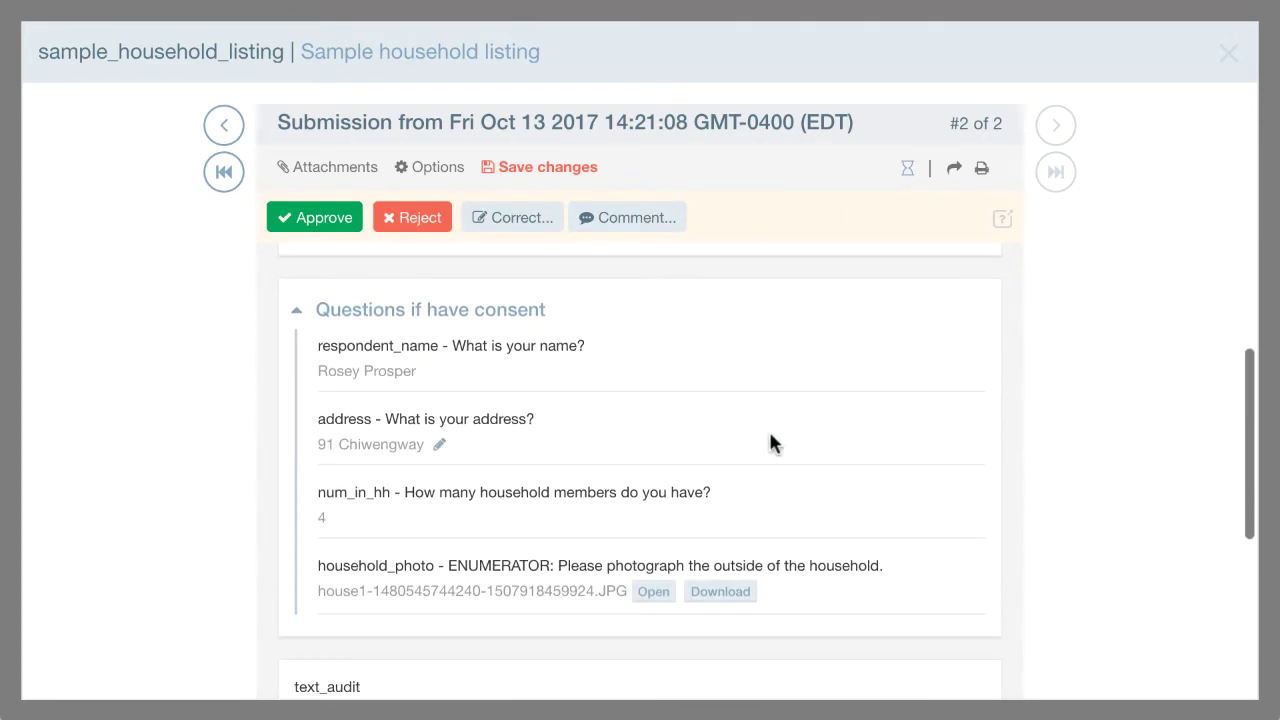
click(410, 218)
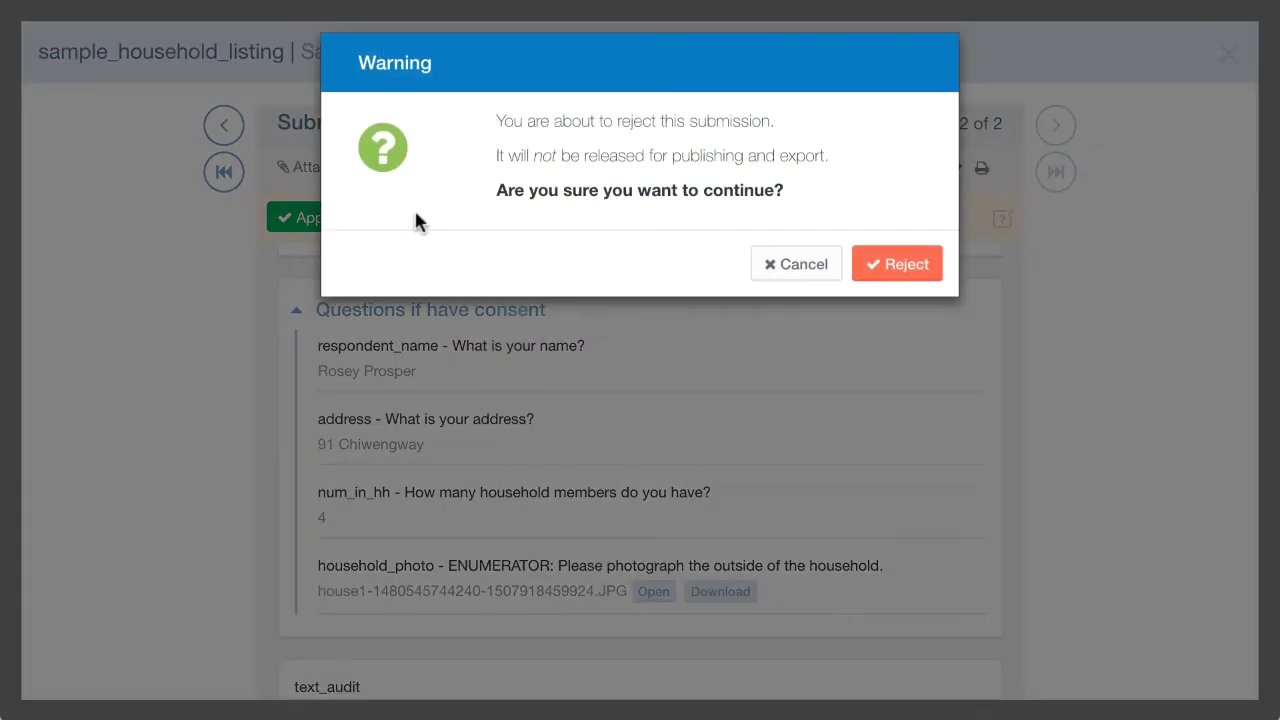
click(905, 266)
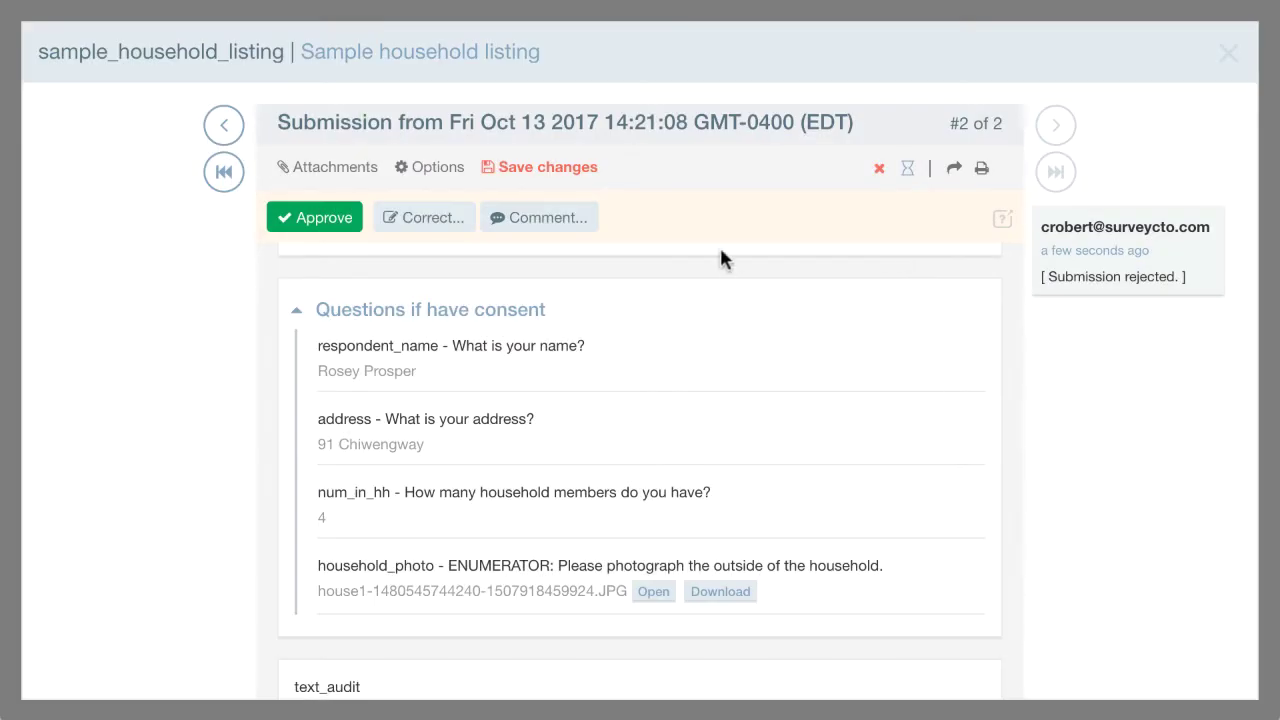
Save the review changes and refresh the list of form submissions after leaving the review window
click(558, 172)
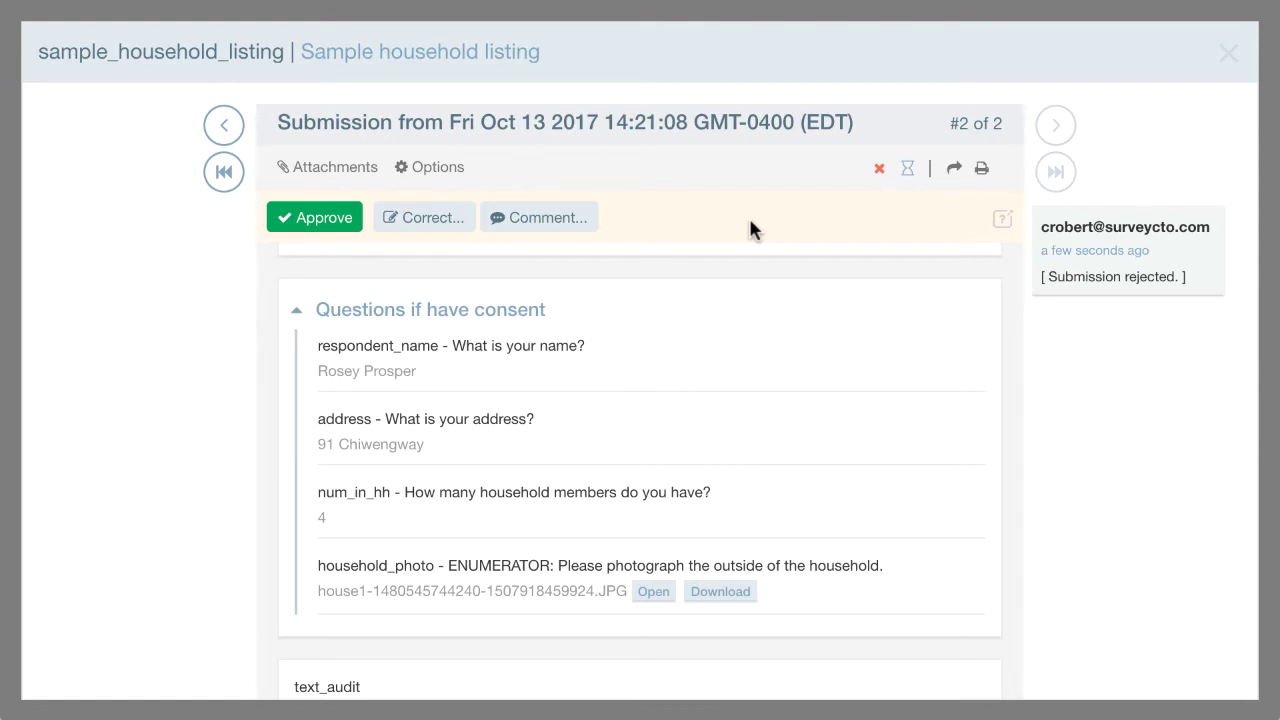
scroll(831, 443, up, 10)
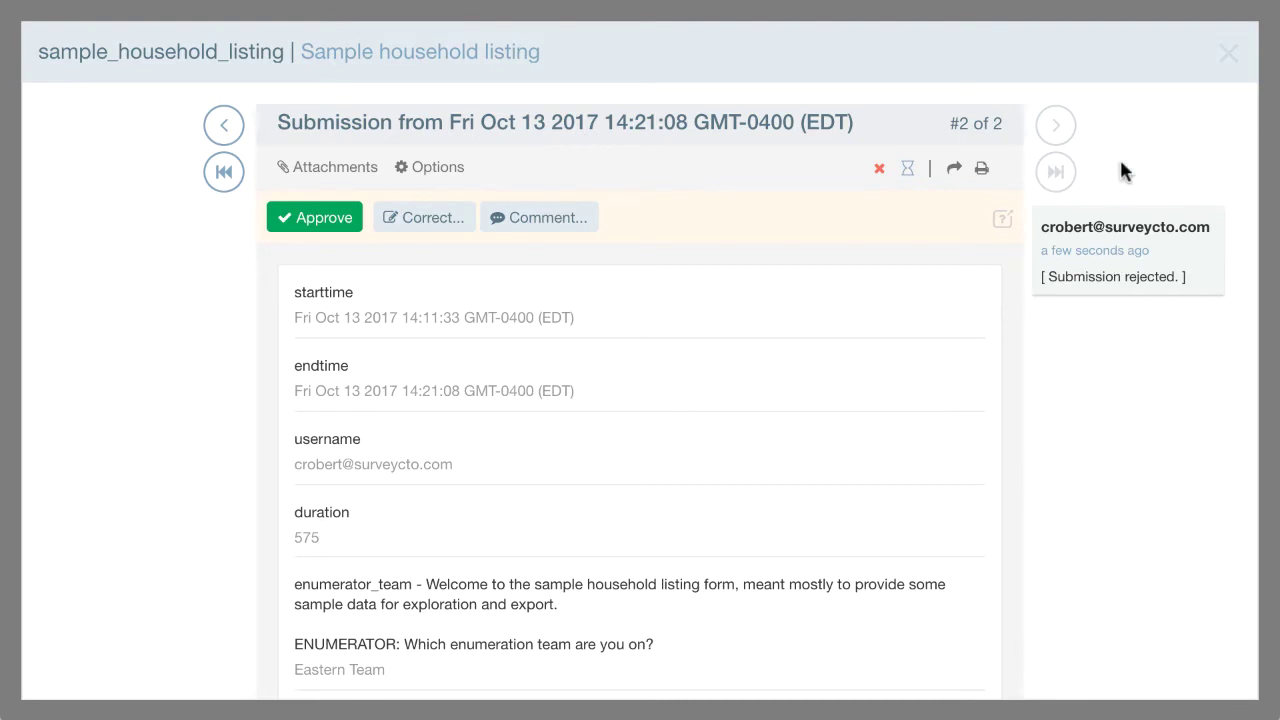
click(1229, 56)
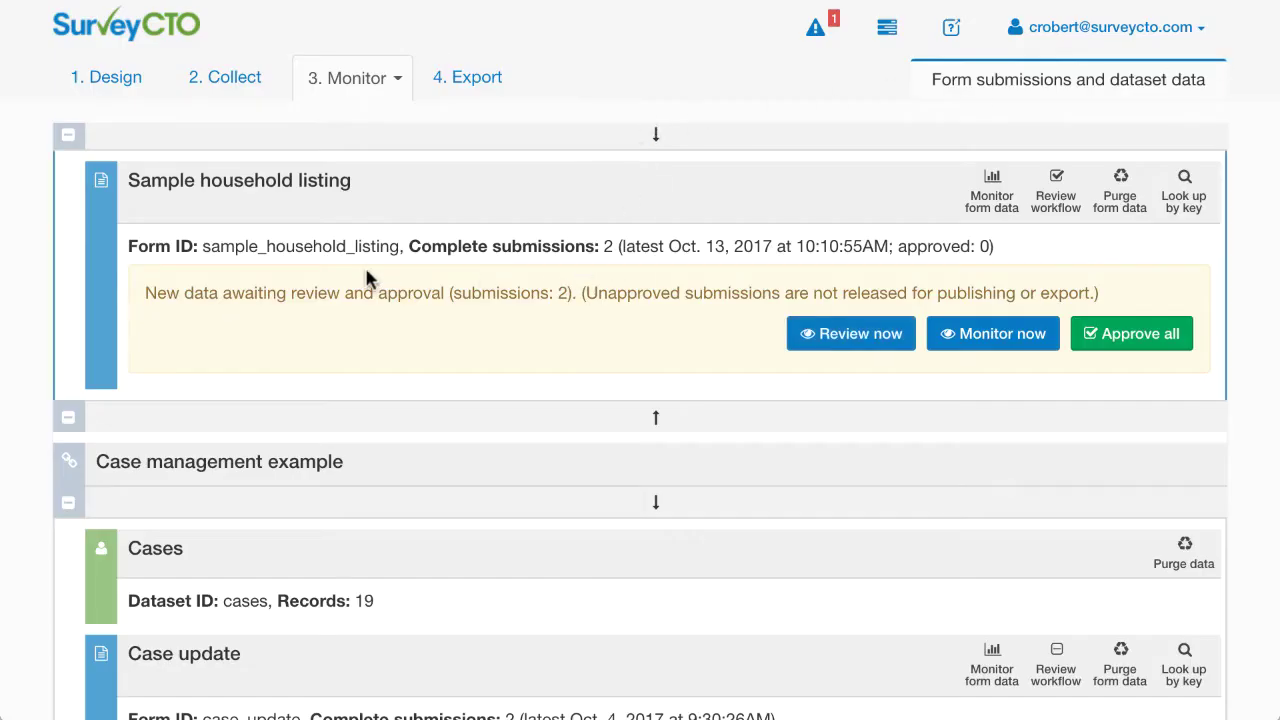
scroll(367, 279, up, 3)
click(105, 232)
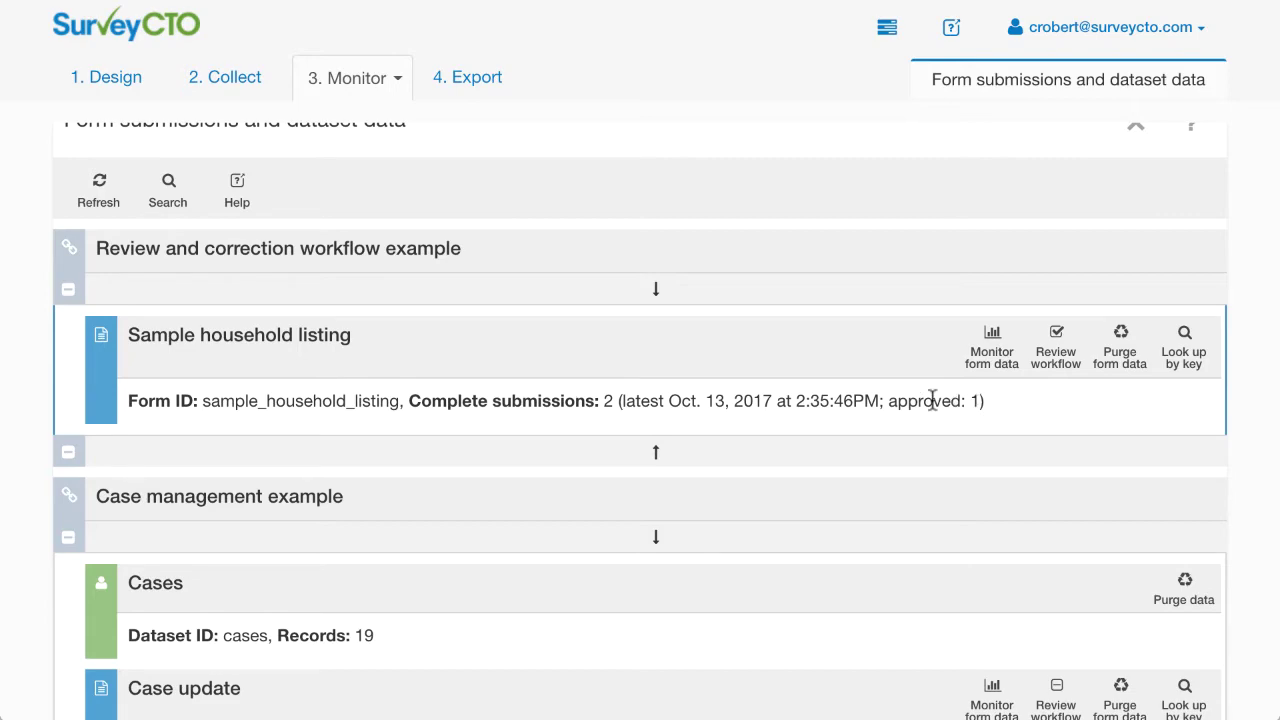
Open the export download options for Sample household listing and review the format, submission, status and field choices
click(479, 82)
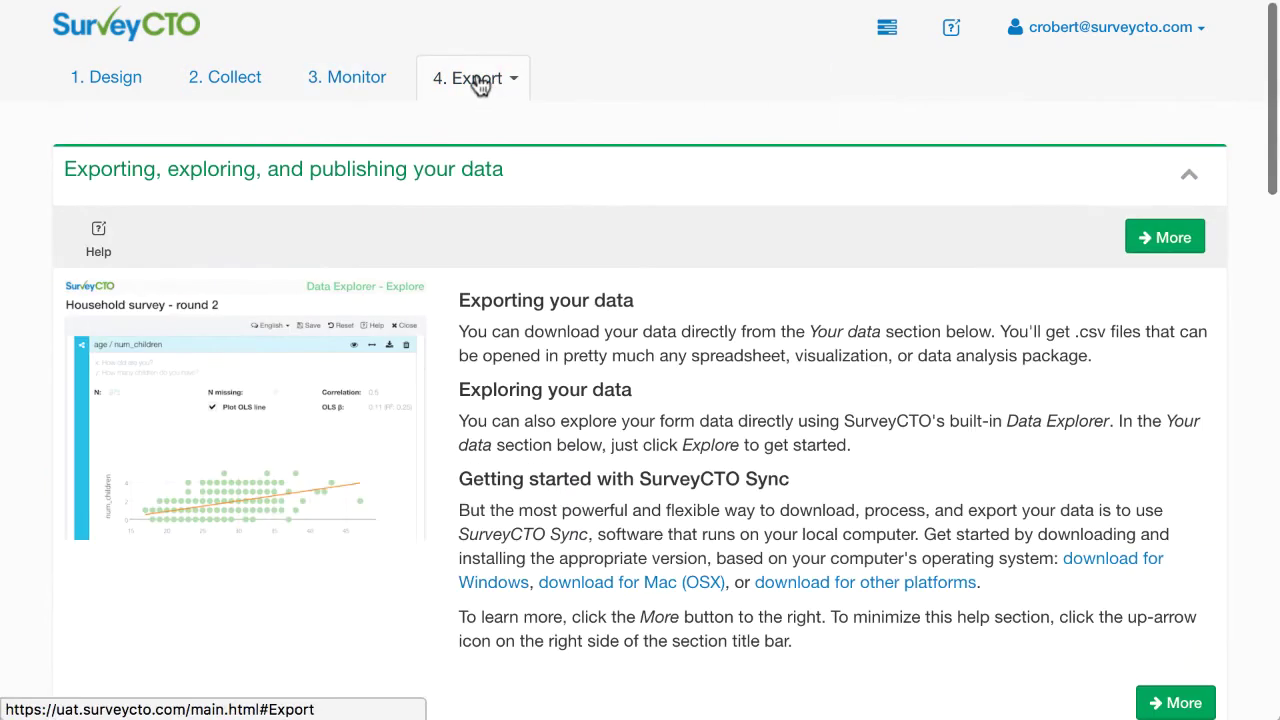
scroll(709, 417, down, 4)
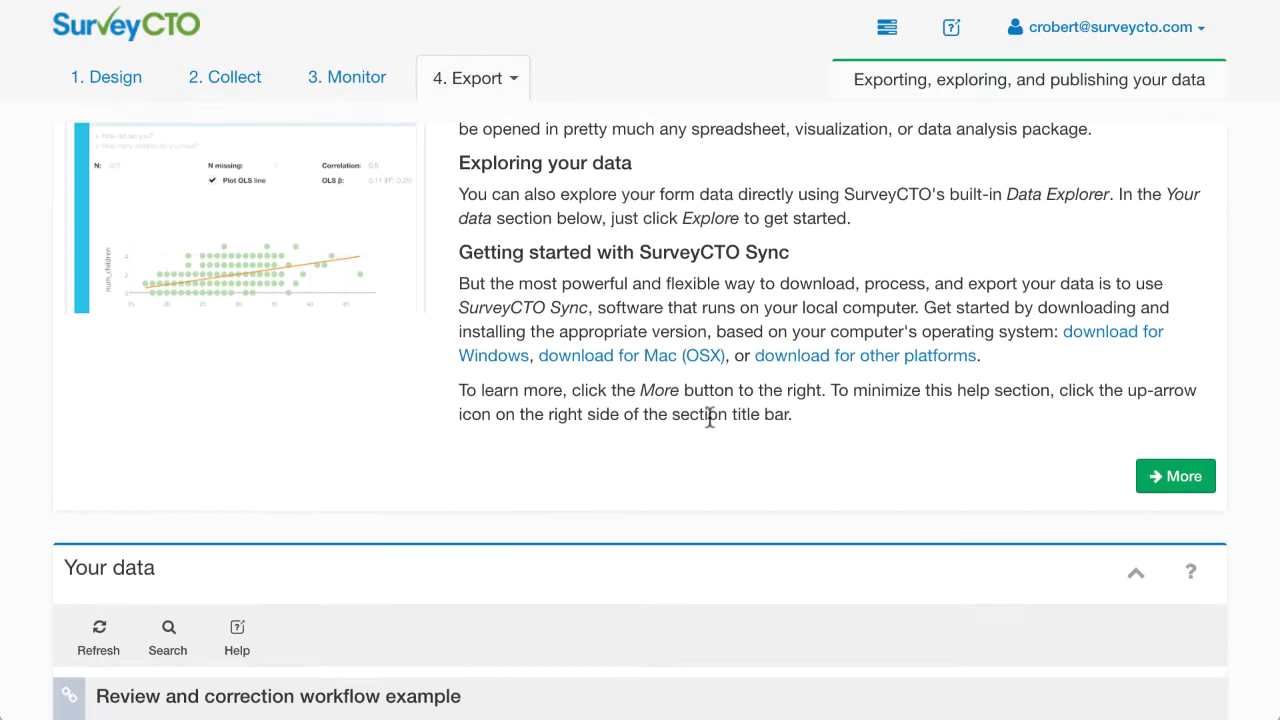
scroll(709, 417, down, 1)
scroll(709, 425, down, 1)
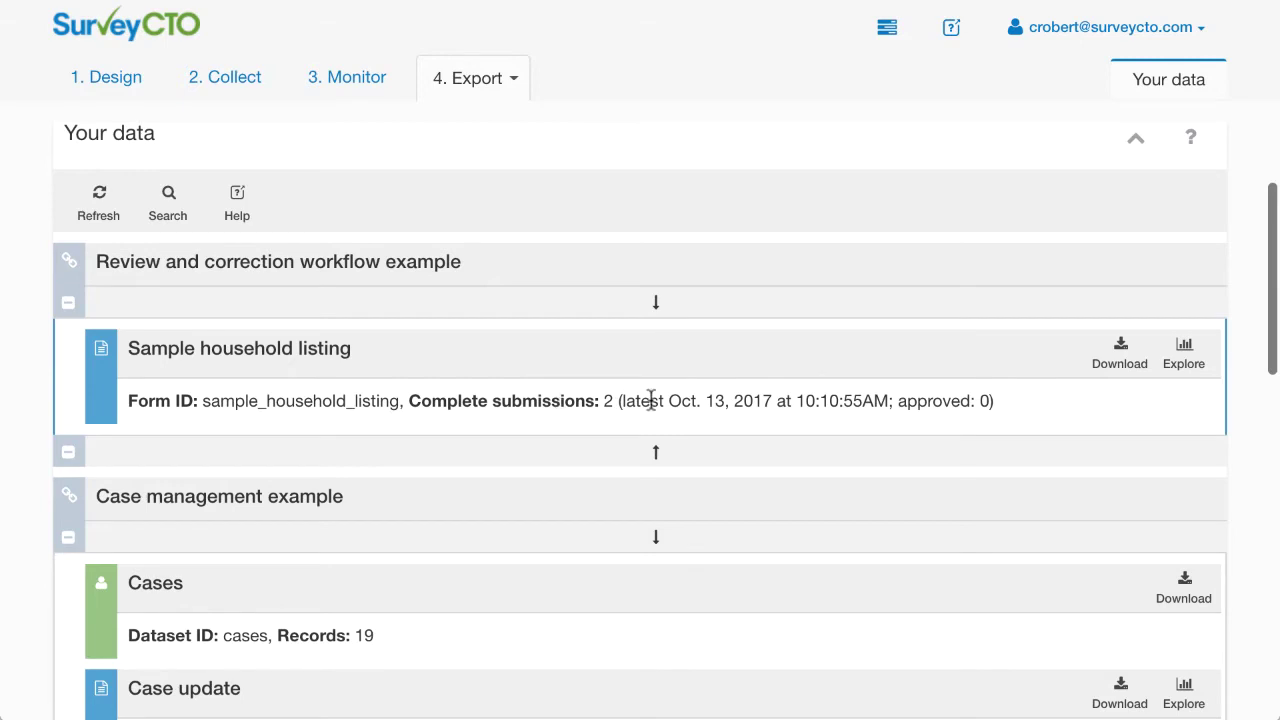
click(1119, 365)
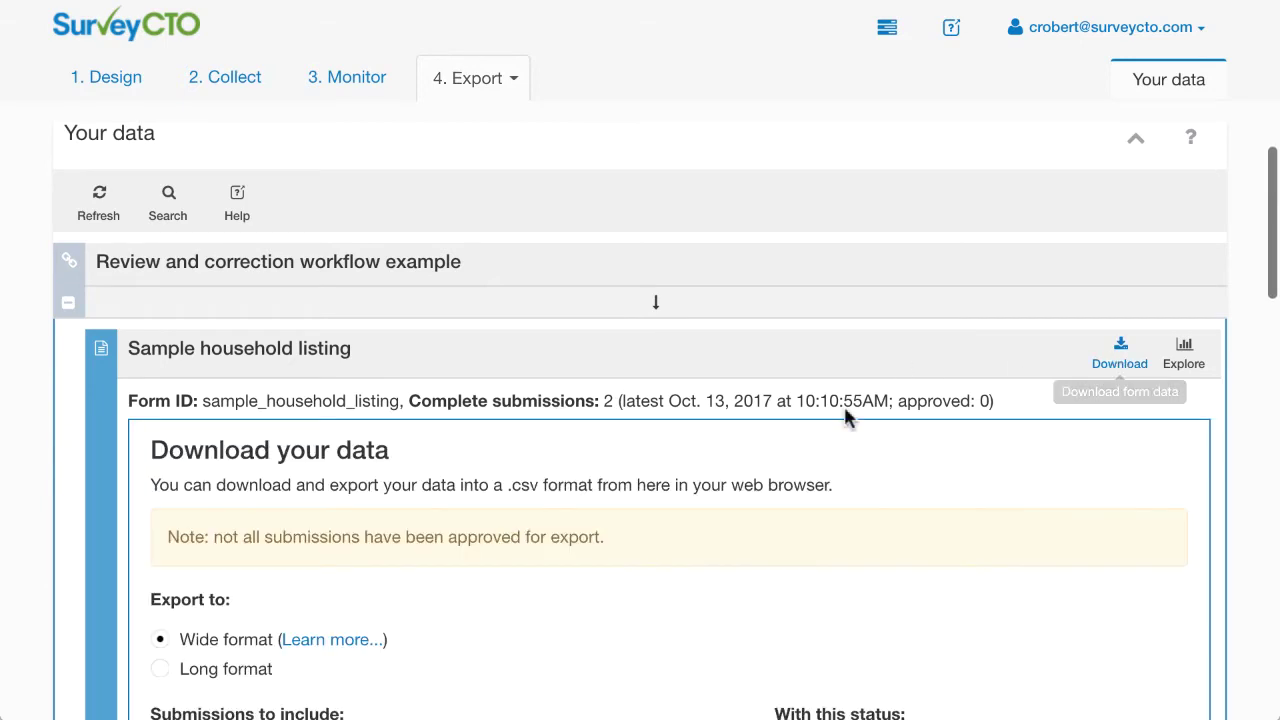
scroll(766, 528, down, 2)
scroll(766, 525, down, 1)
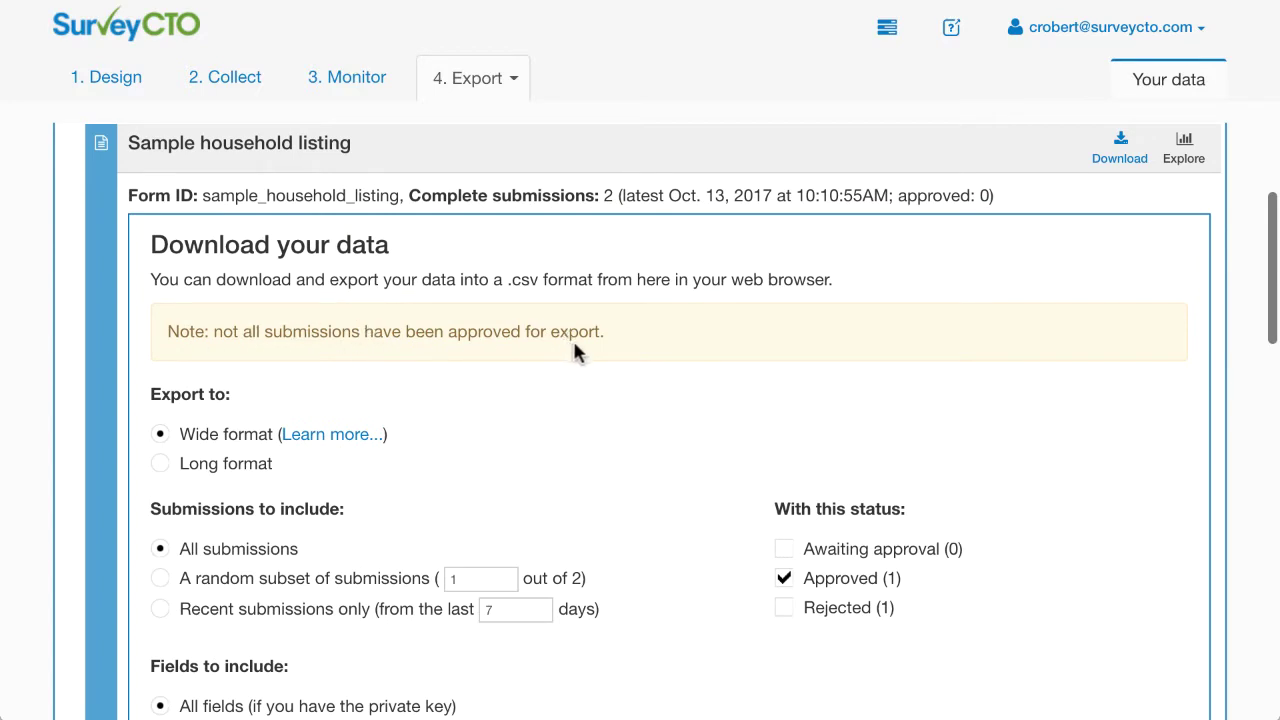
scroll(641, 427, down, 2)
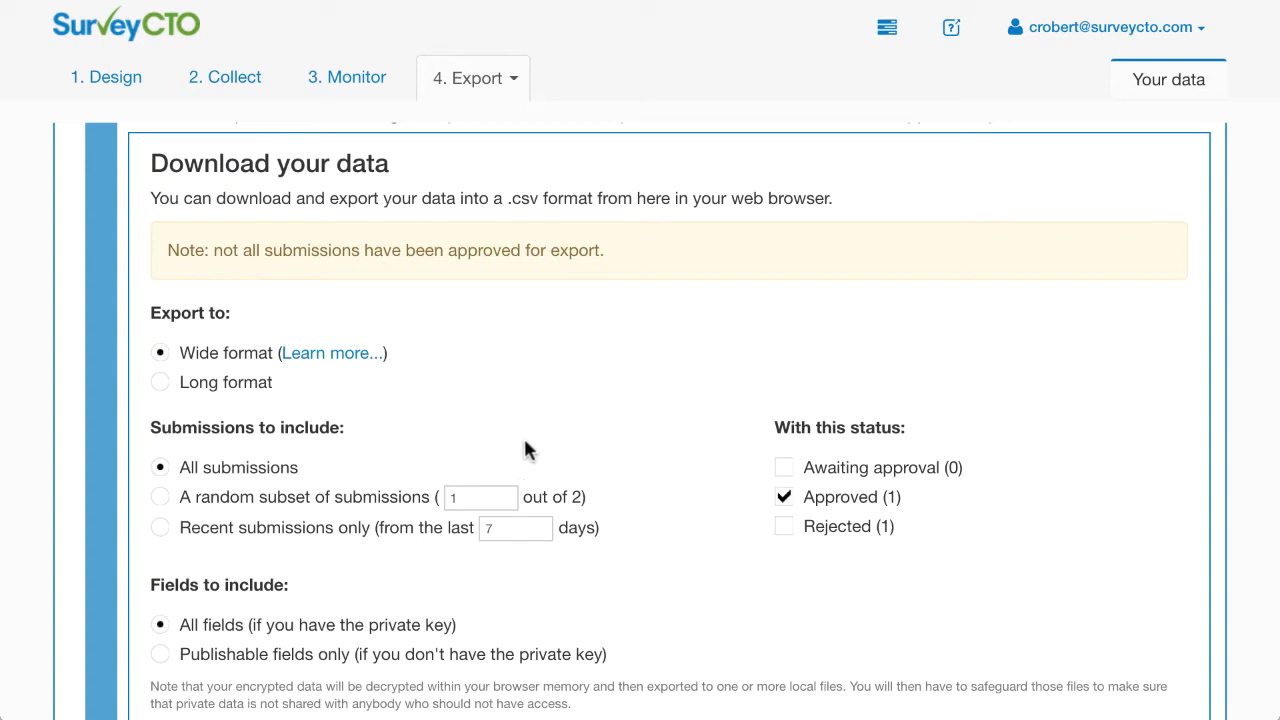
scroll(624, 560, down, 3)
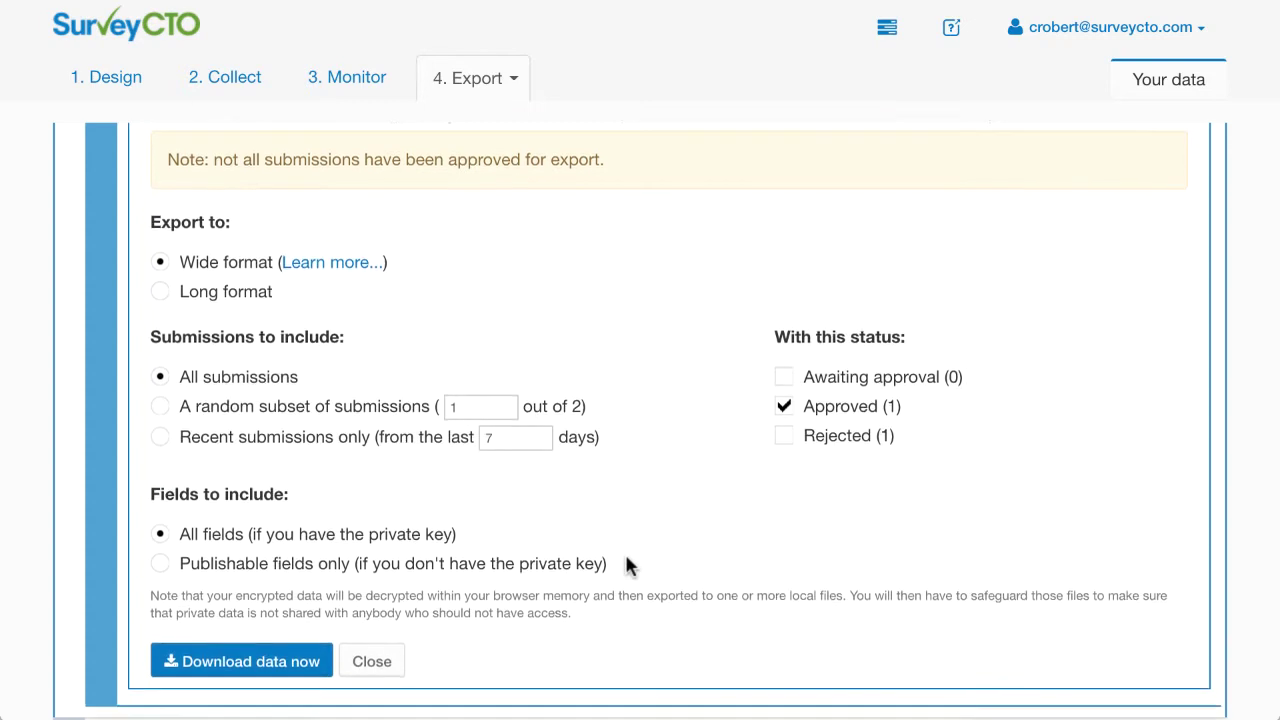
Export the approved submissions in wide format with all fields, supplying the demo private key file for decryption
click(277, 620)
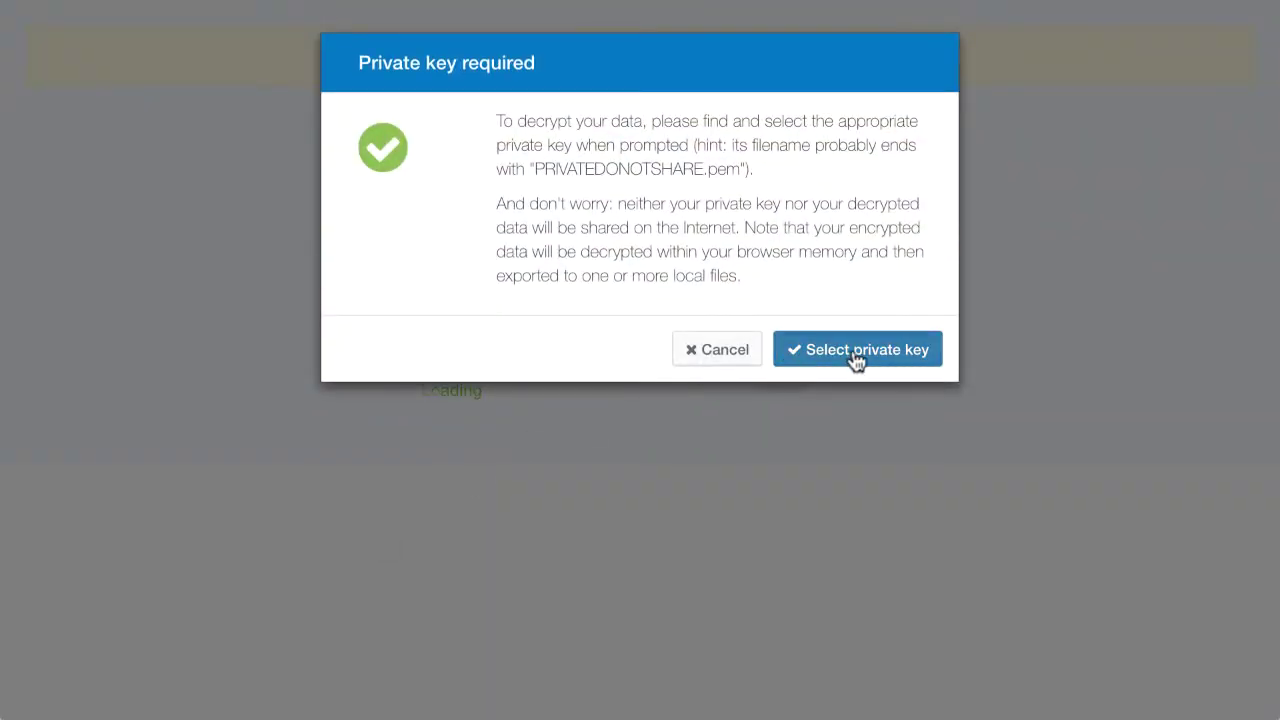
click(856, 350)
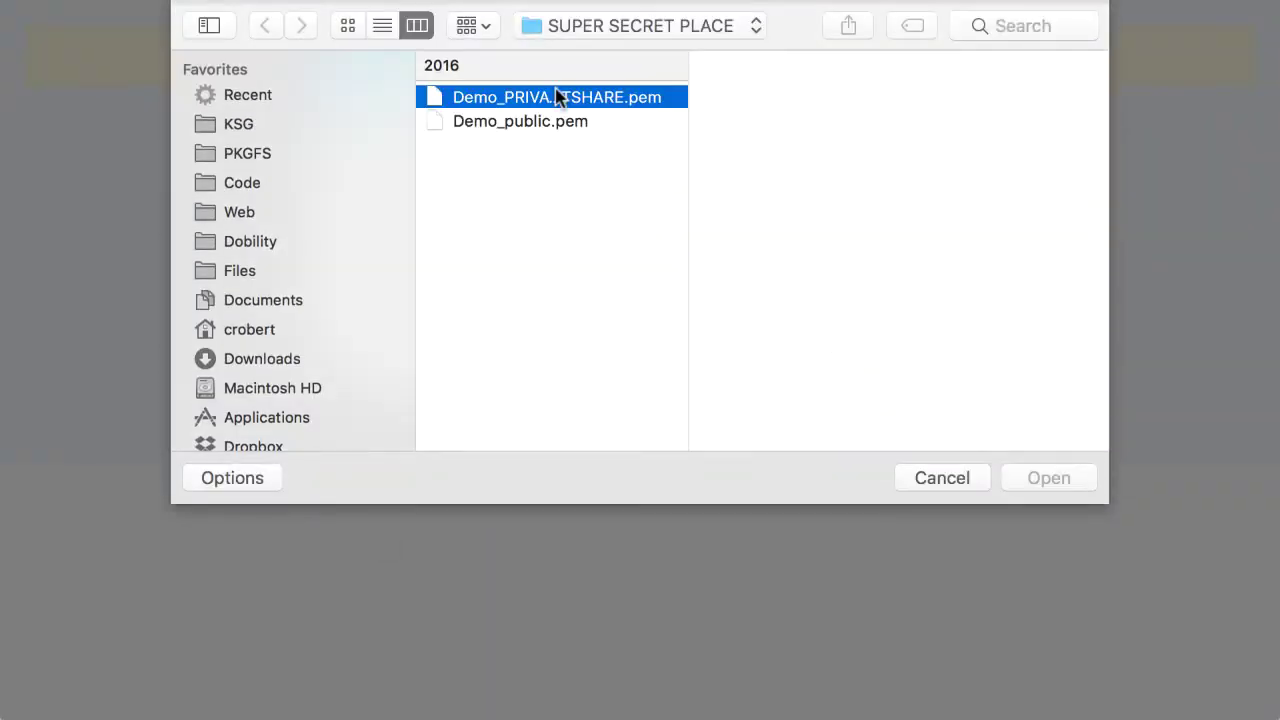
double_click(557, 97)
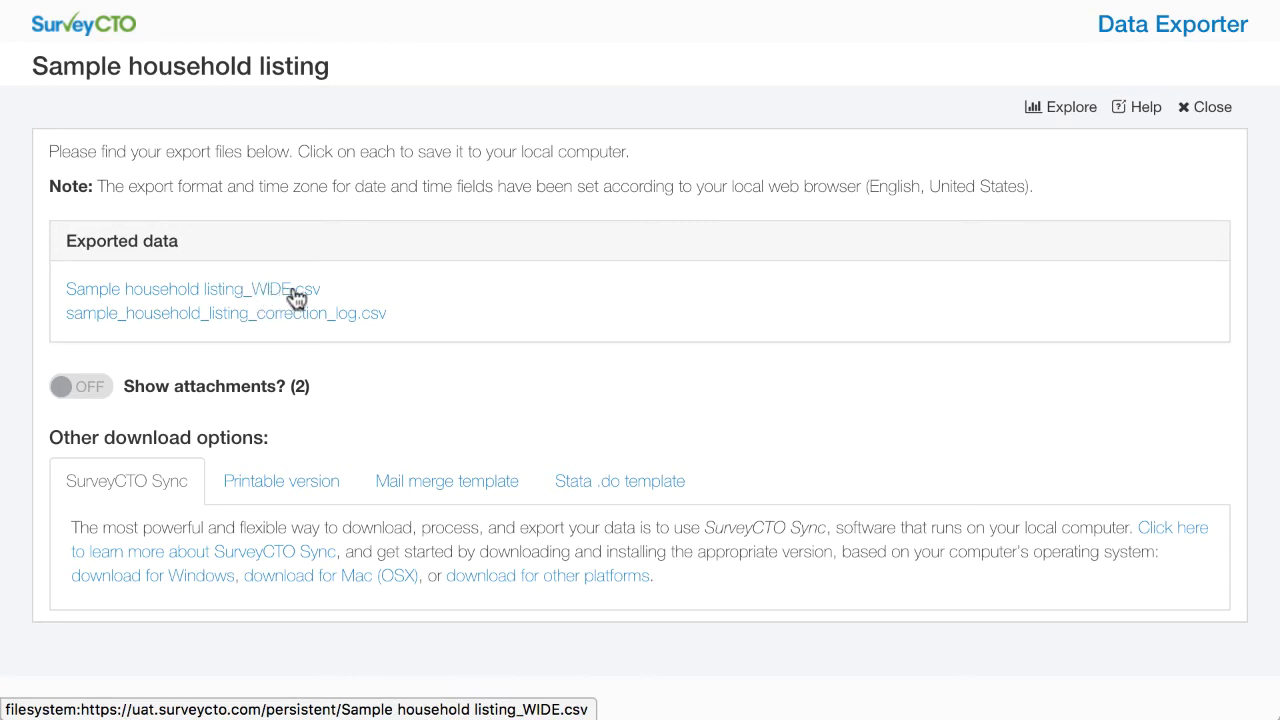
Switch to the exported Sample household listing_WIDE spreadsheet in Excel and examine row 2 up to the respondent_name column
key(super+Tab)
key(super+Tab)
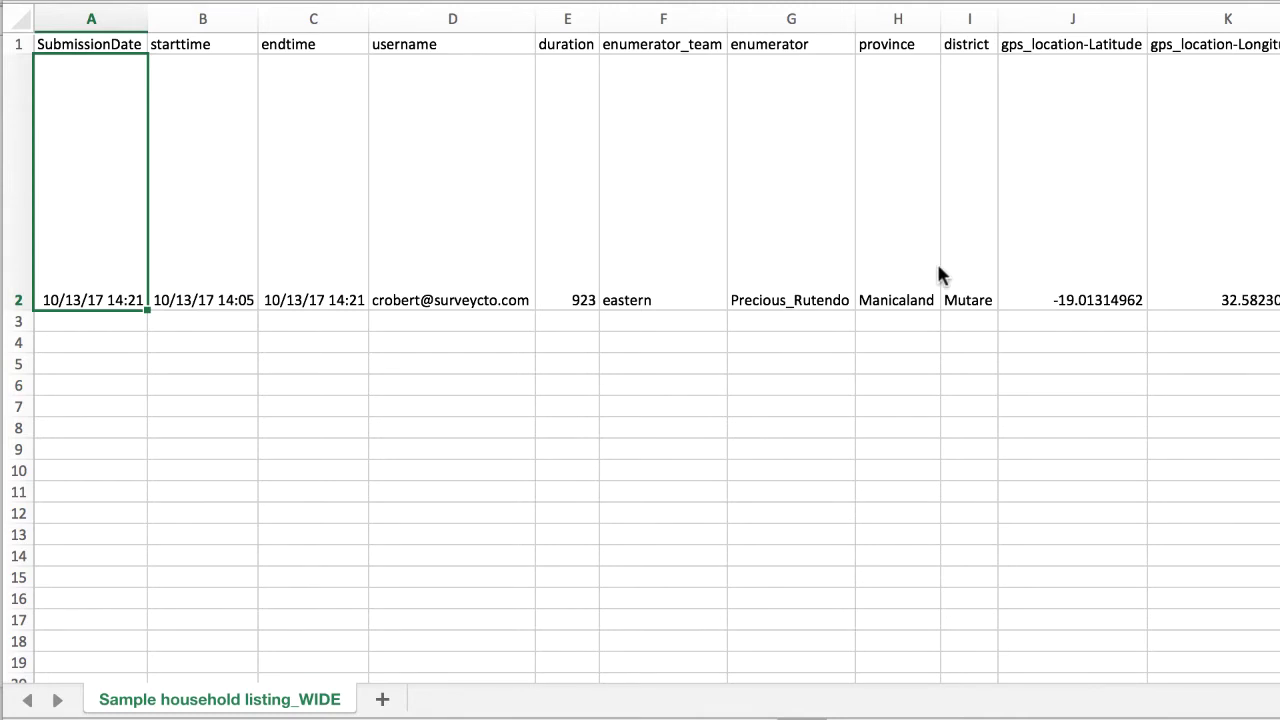
key(Right)
key(Right)
key(Right)
key(Right)
key(Right)
key(Right)
key(Right)
key(Right)
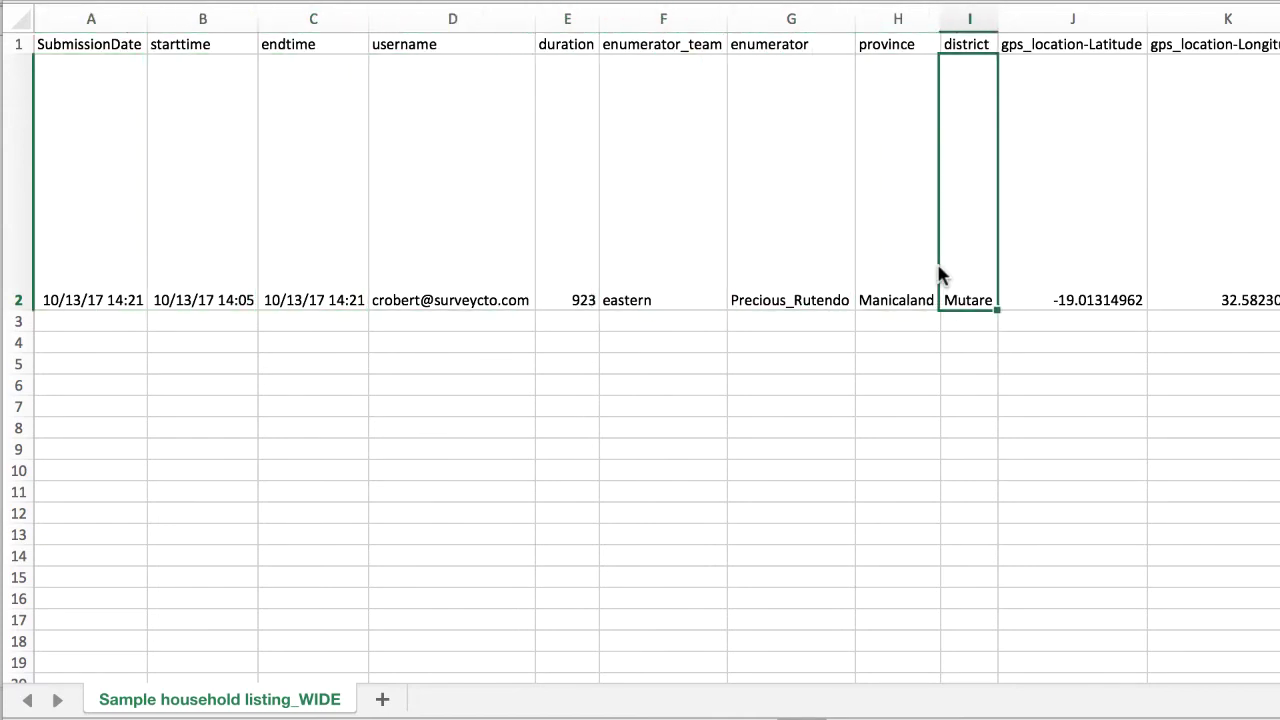
key(Right)
key(Right)
key(Right)
key(Right)
key(Right)
key(Right)
key(Right)
key(Left)
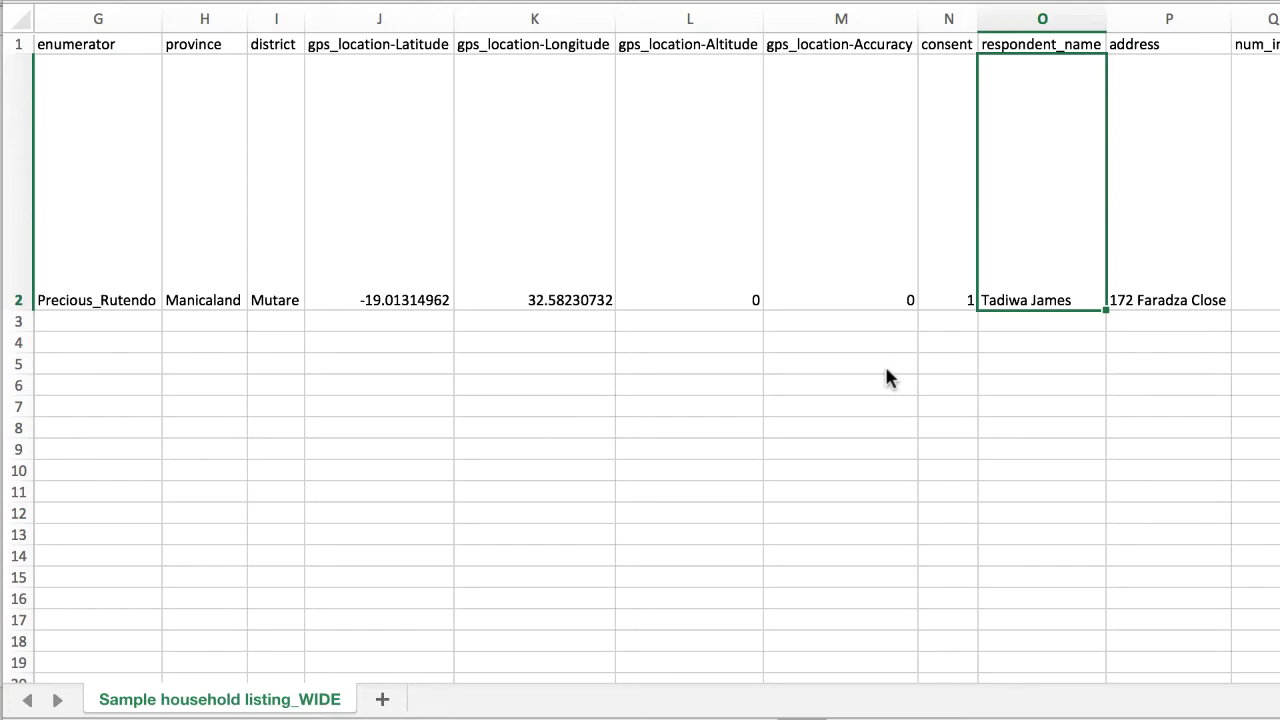
Examine the review_comments and review_corrections columns in row 2 of the exported data
key(Right)
key(Right)
key(Right)
key(Right)
key(Right)
key(Right)
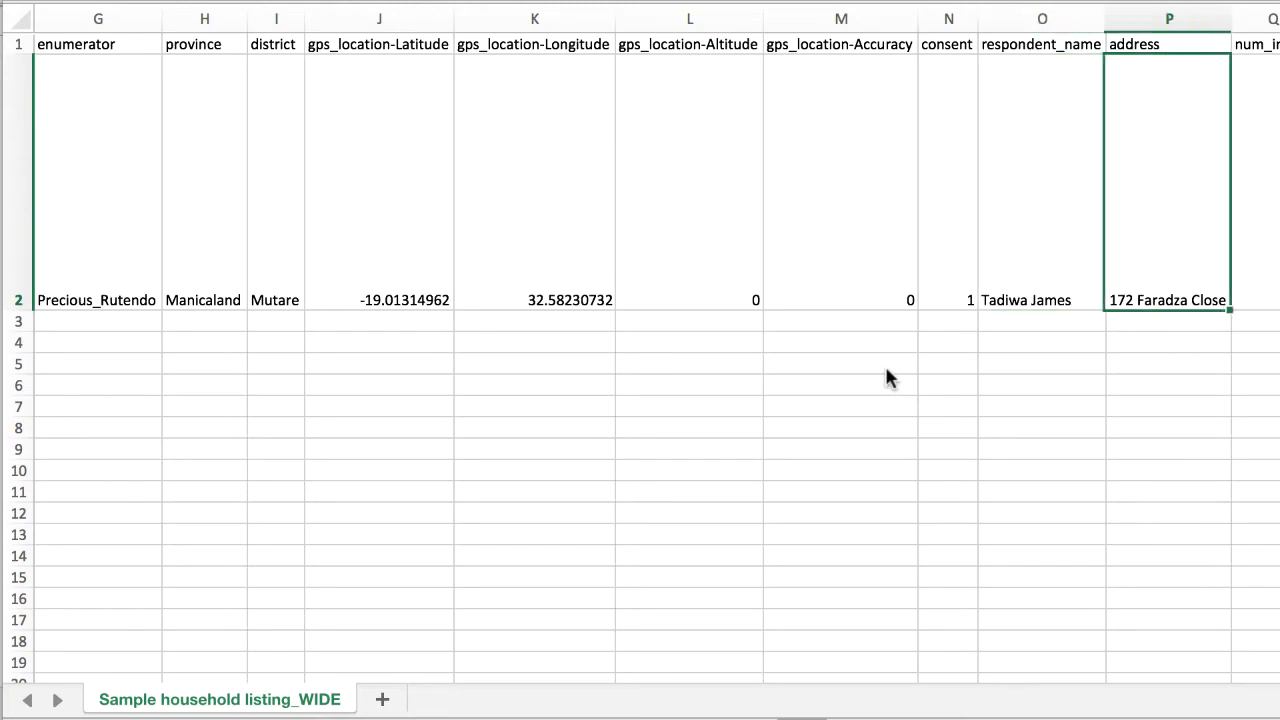
key(Right)
key(Right)
key(Right)
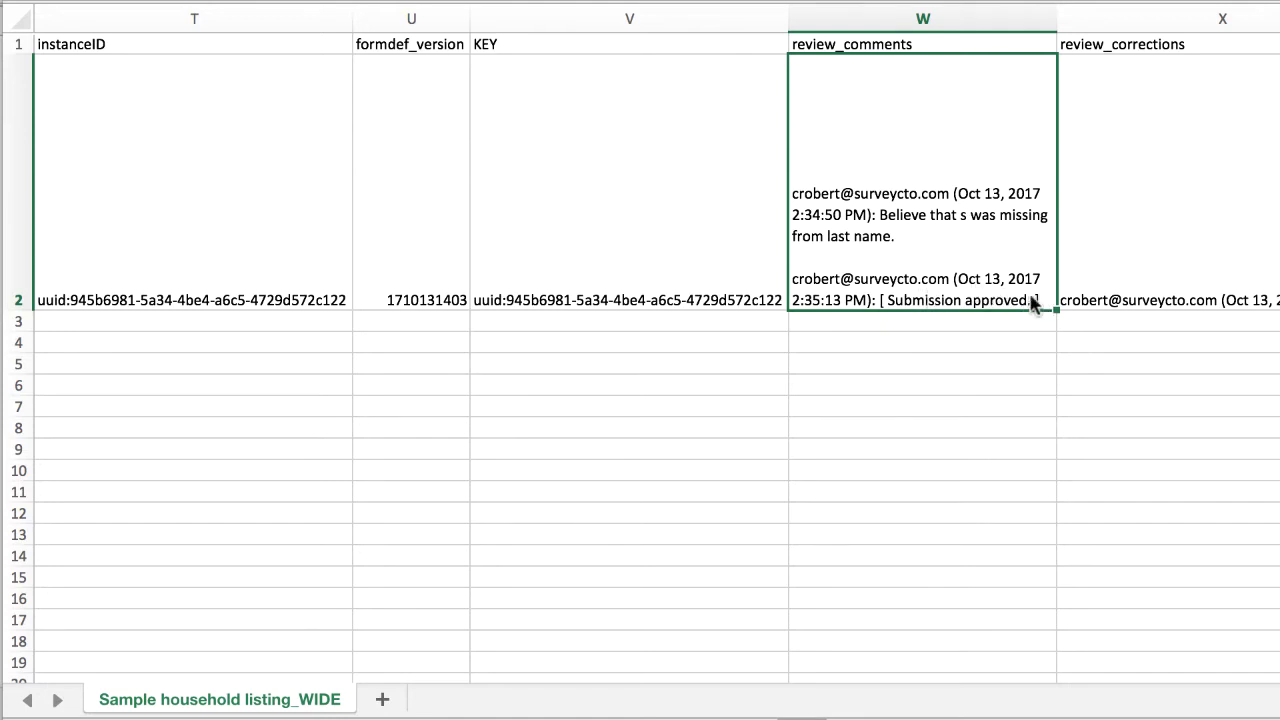
key(Right)
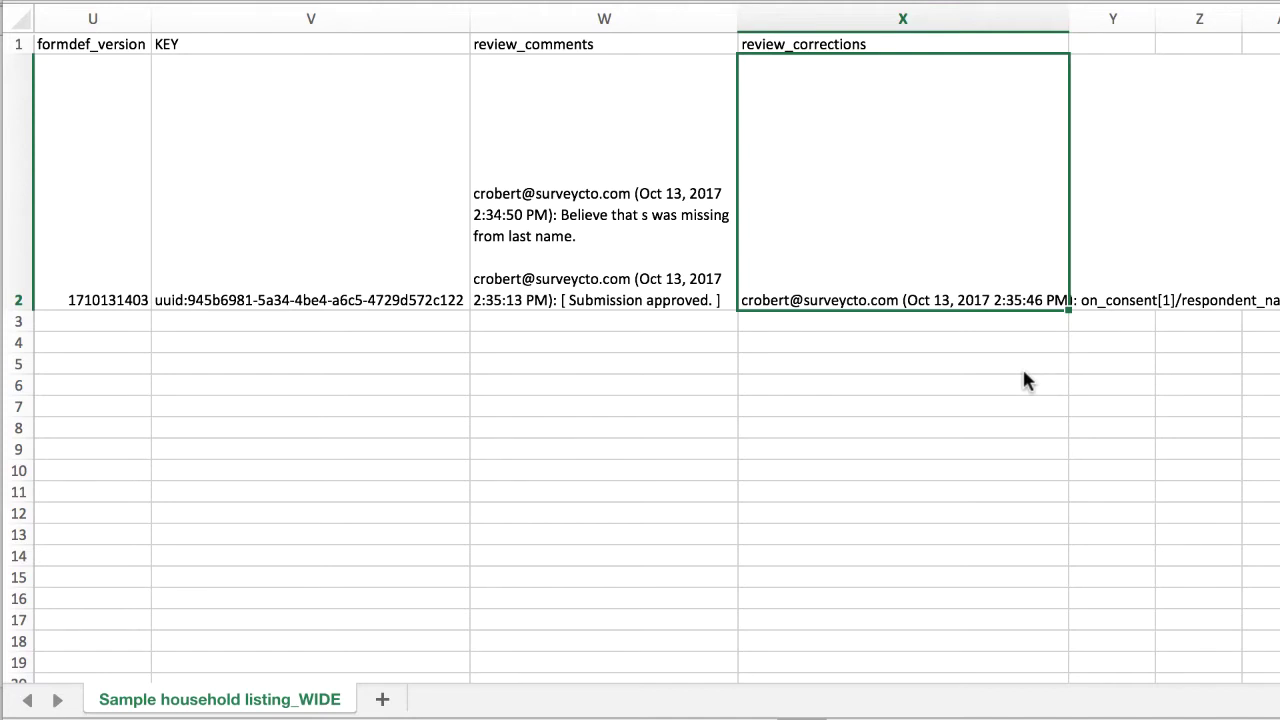
Switch to the exported sample_household_listing corrections log and examine row 2 from the KEY column through field, old value, new value, user and date/time
key(super+grave)
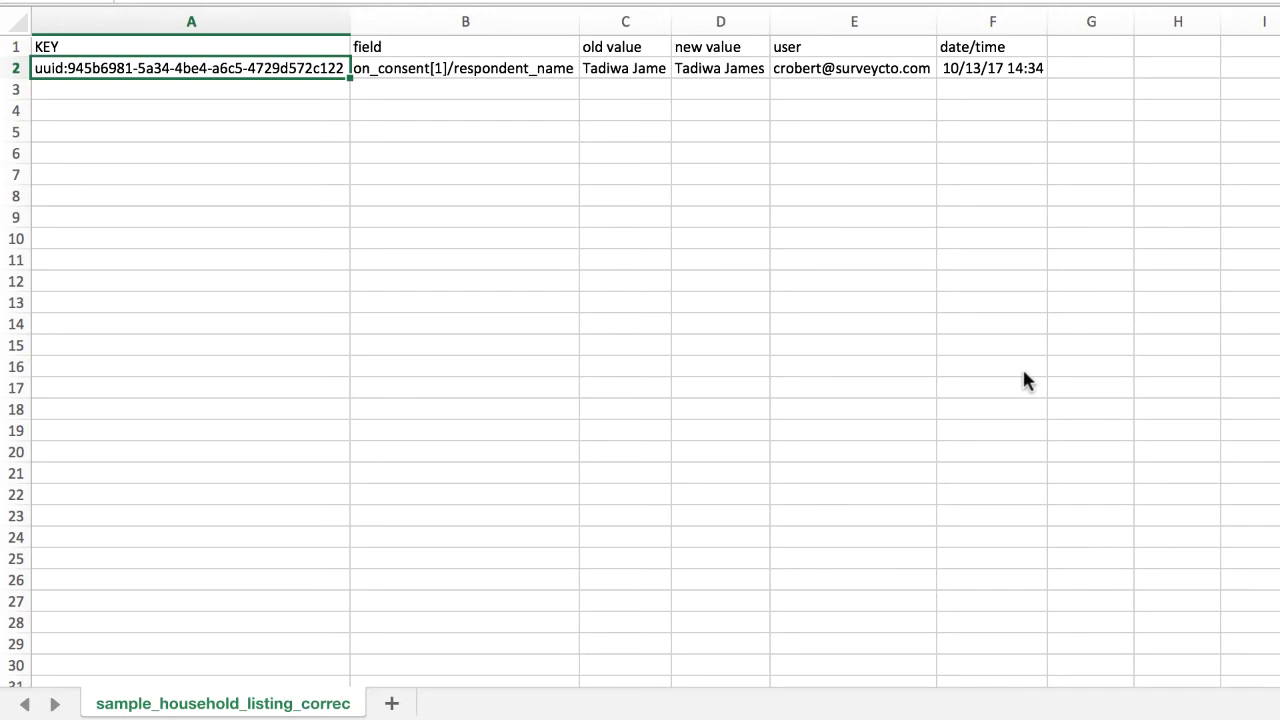
key(Right)
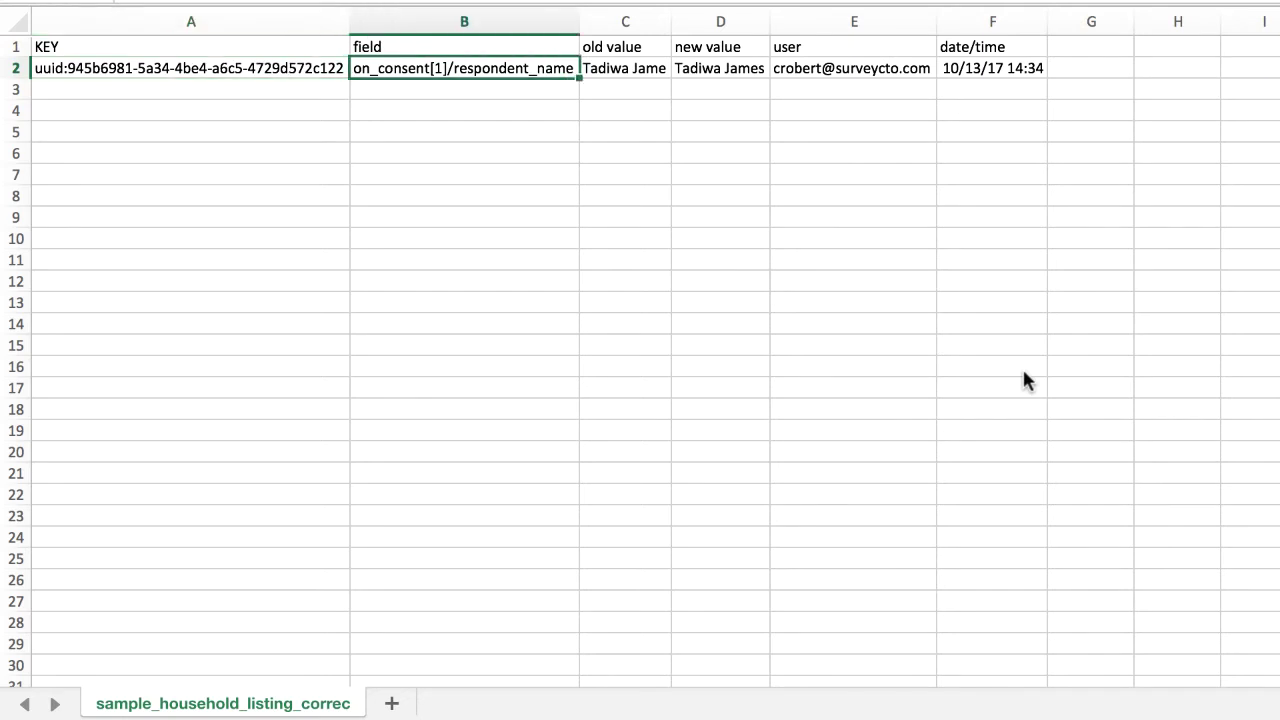
key(Right)
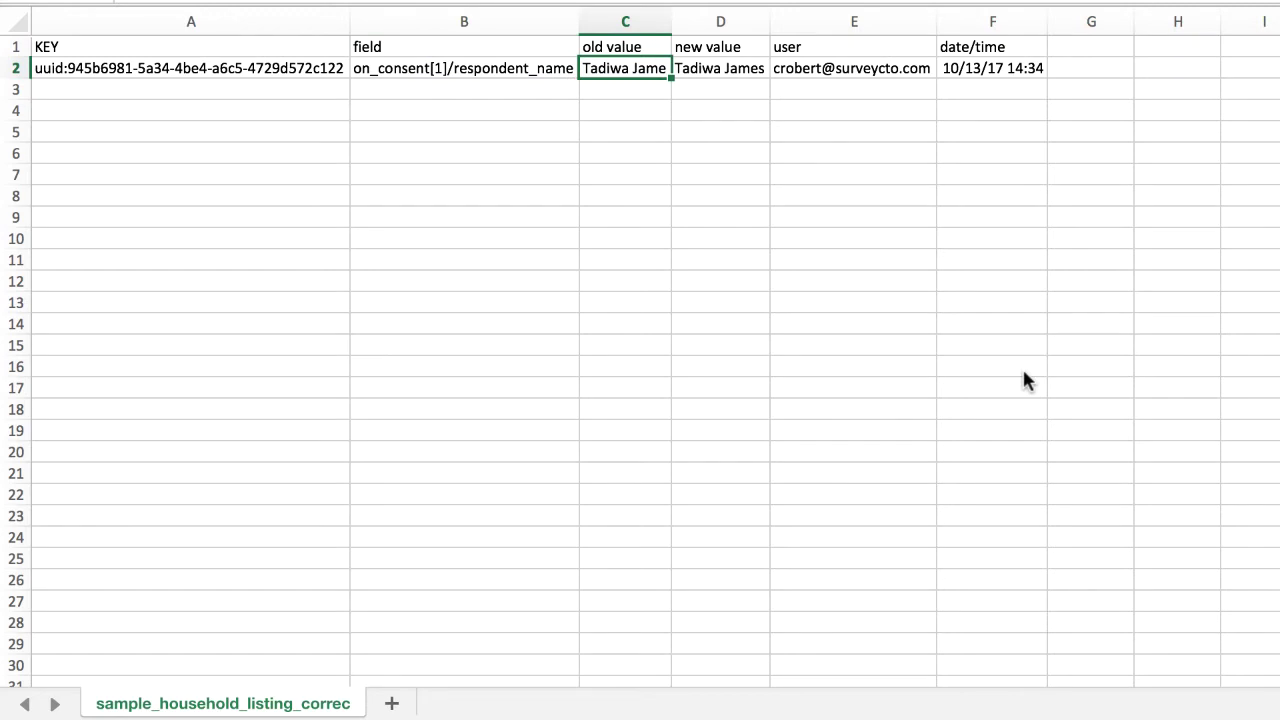
key(Right)
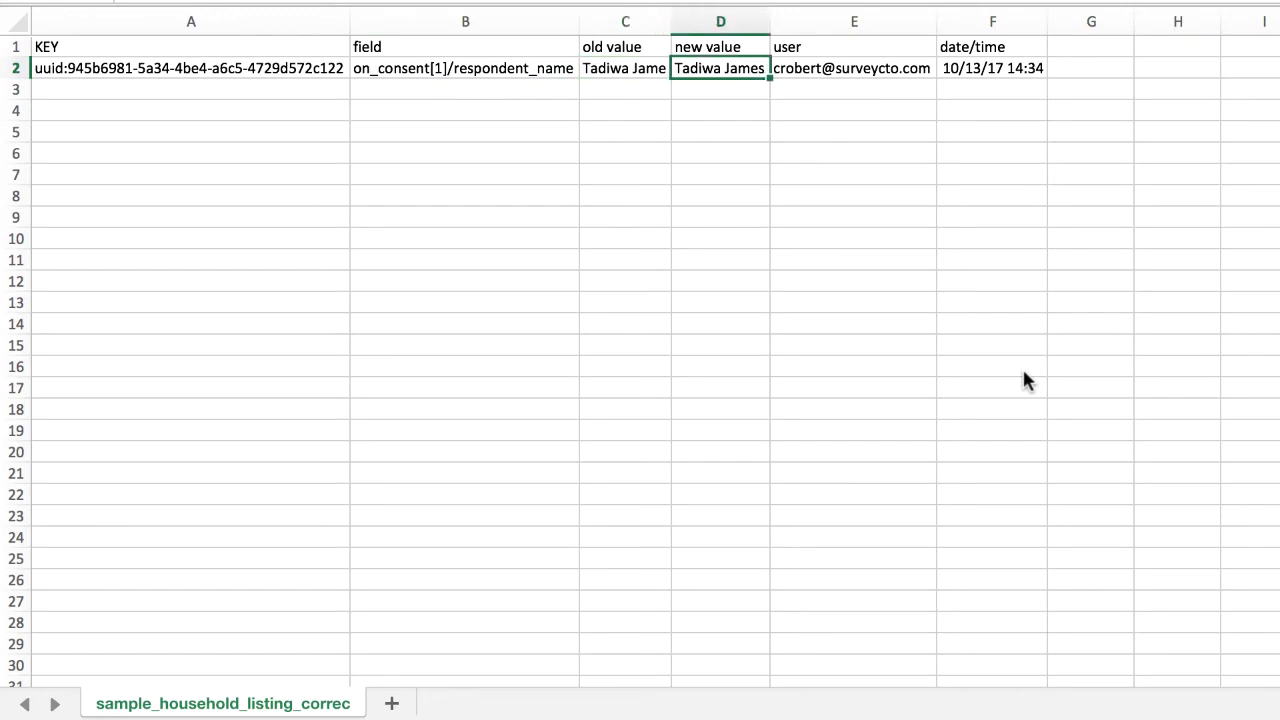
key(Right)
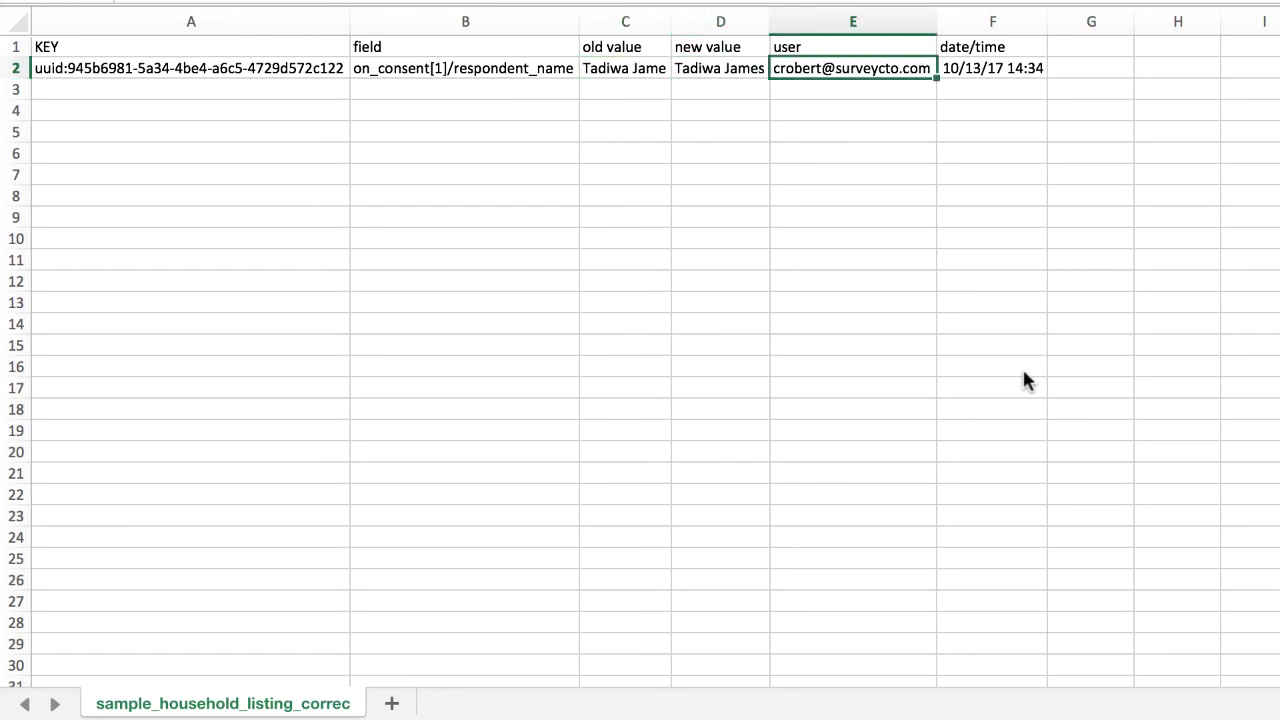
key(Right)
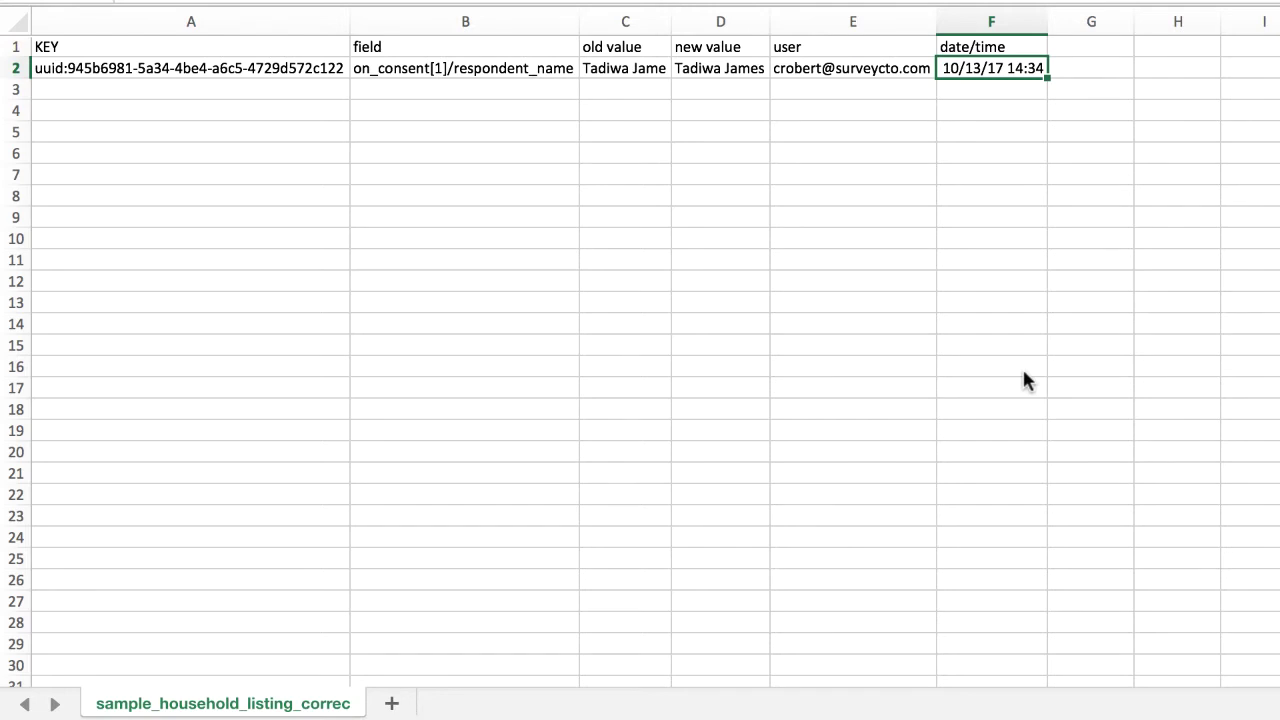
key(Down)
key(Left)
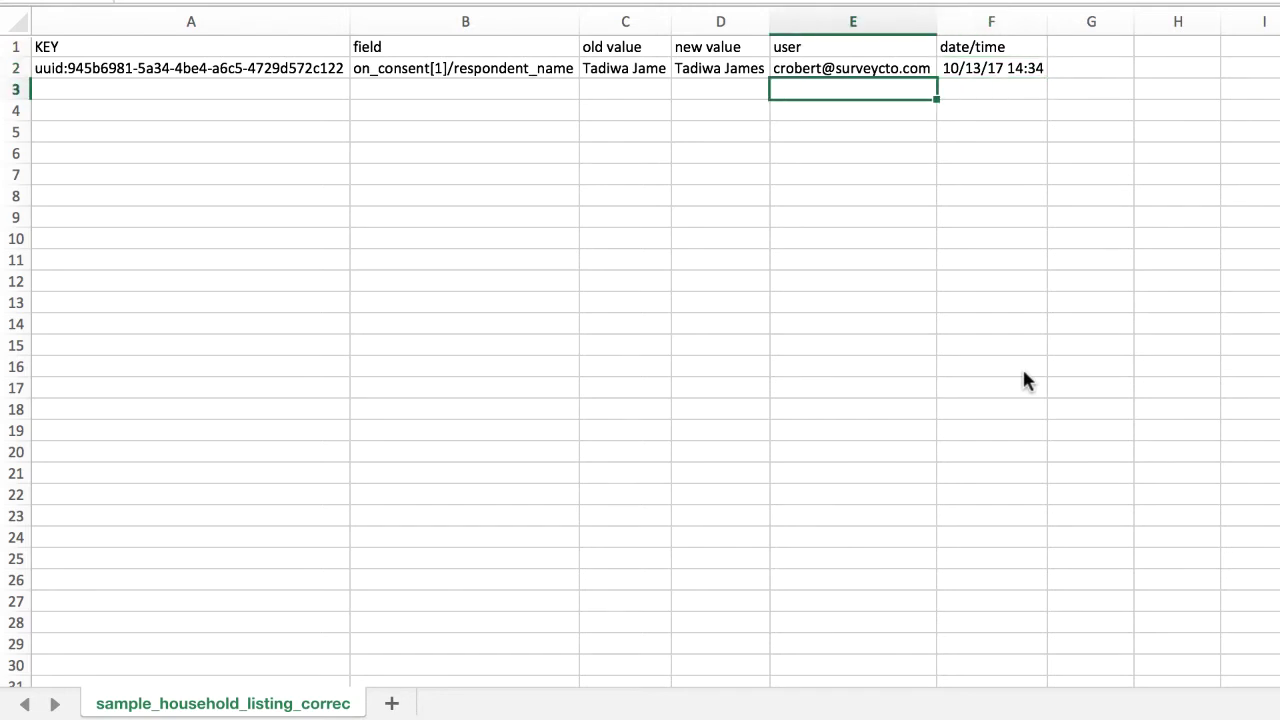
key(Home)
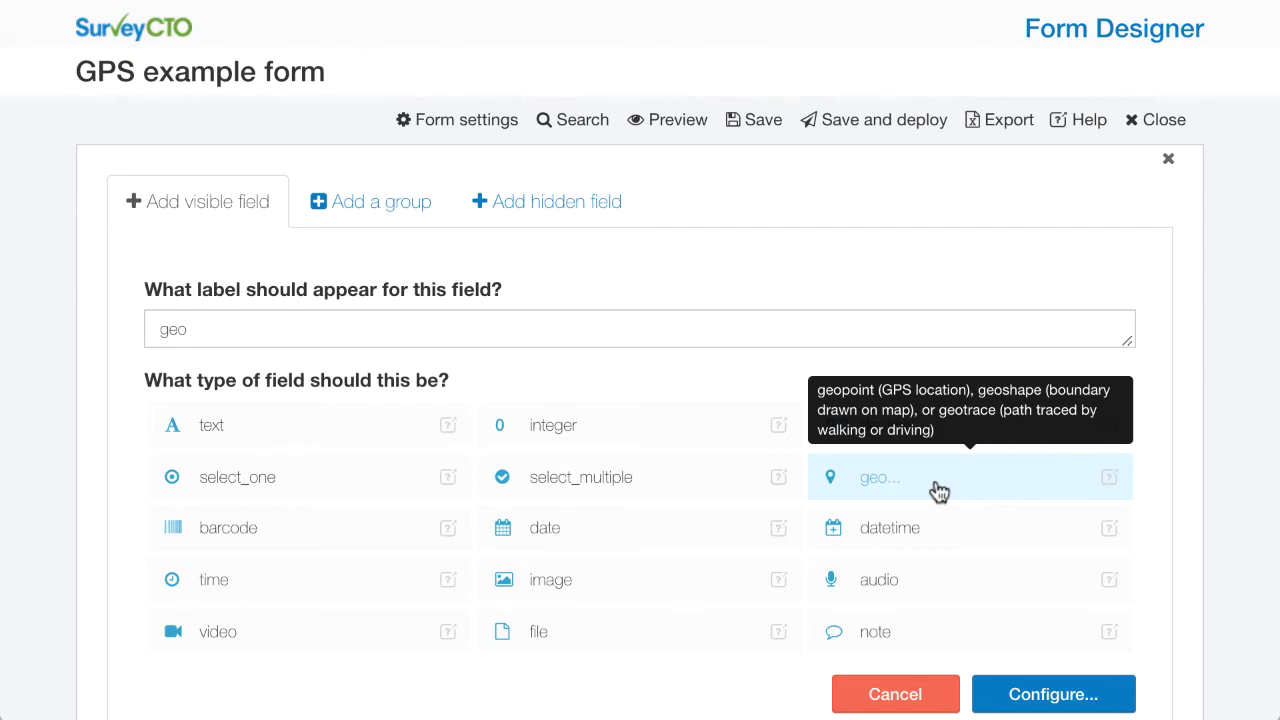
Open the help for the geo field type and read the guidance on collecting GPS data, from field types to offline mapping
click(1110, 483)
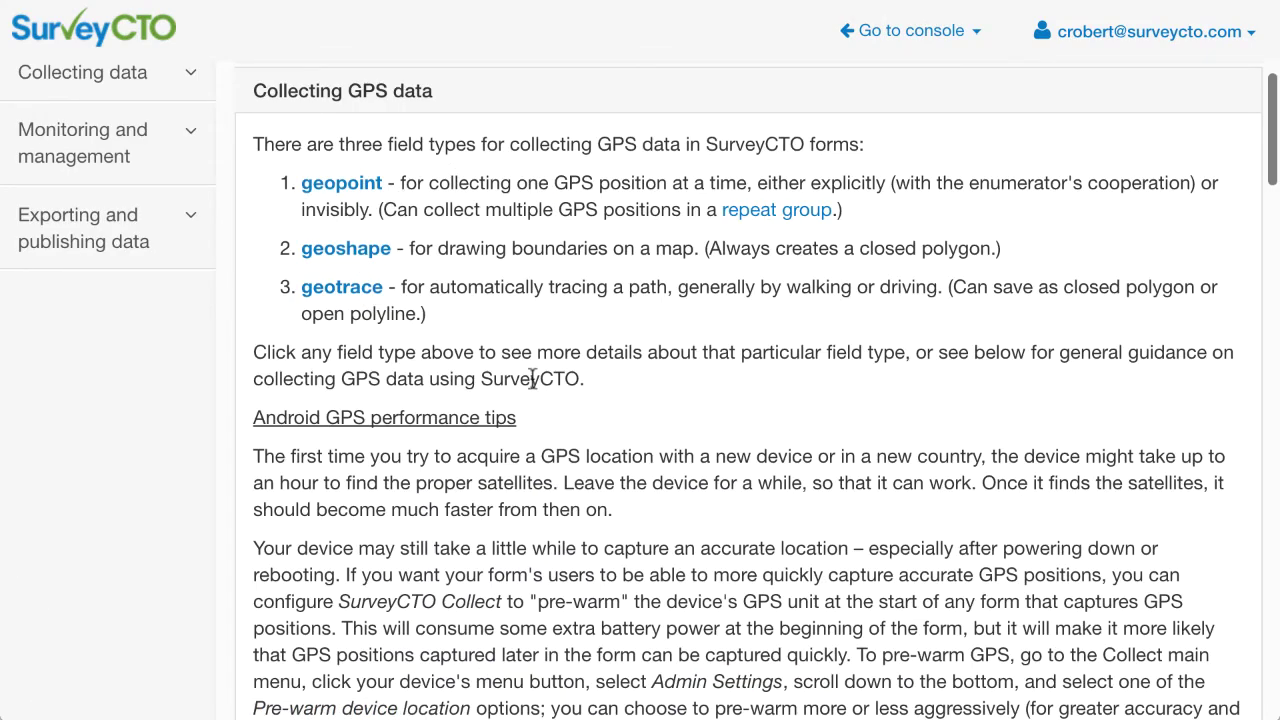
scroll(530, 380, down, 5)
scroll(532, 378, up, 2)
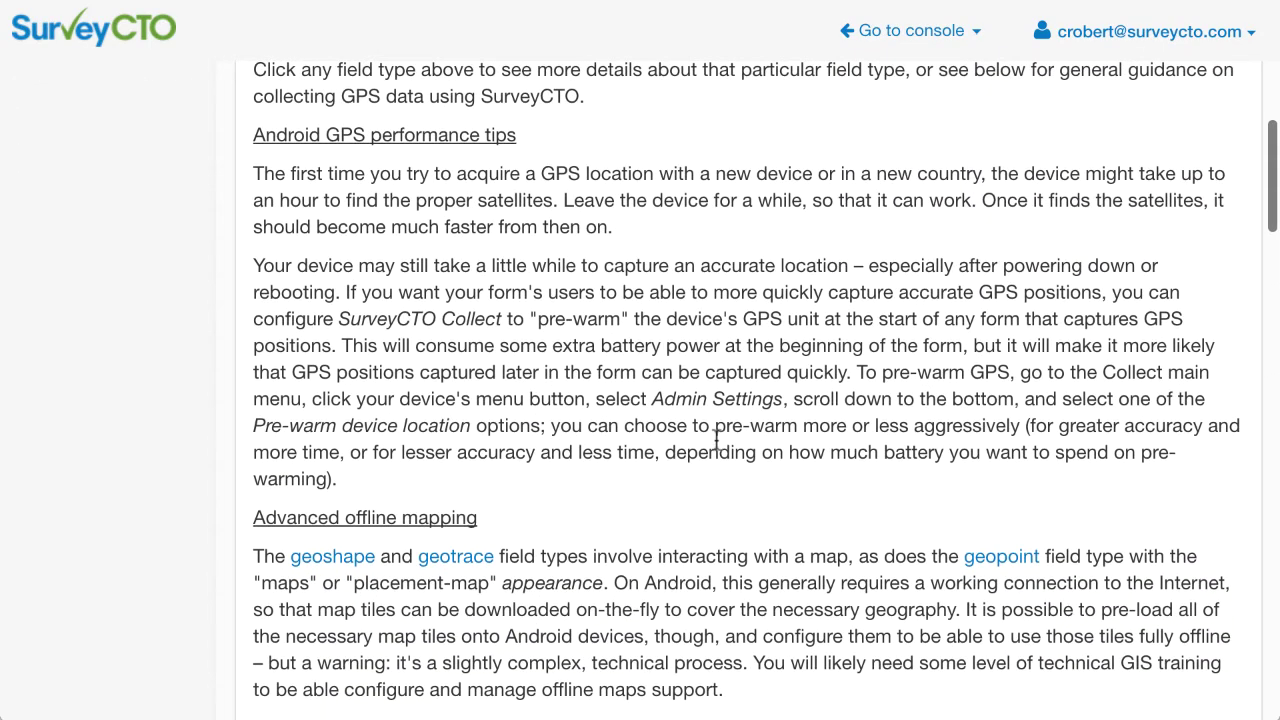
scroll(714, 440, down, 3)
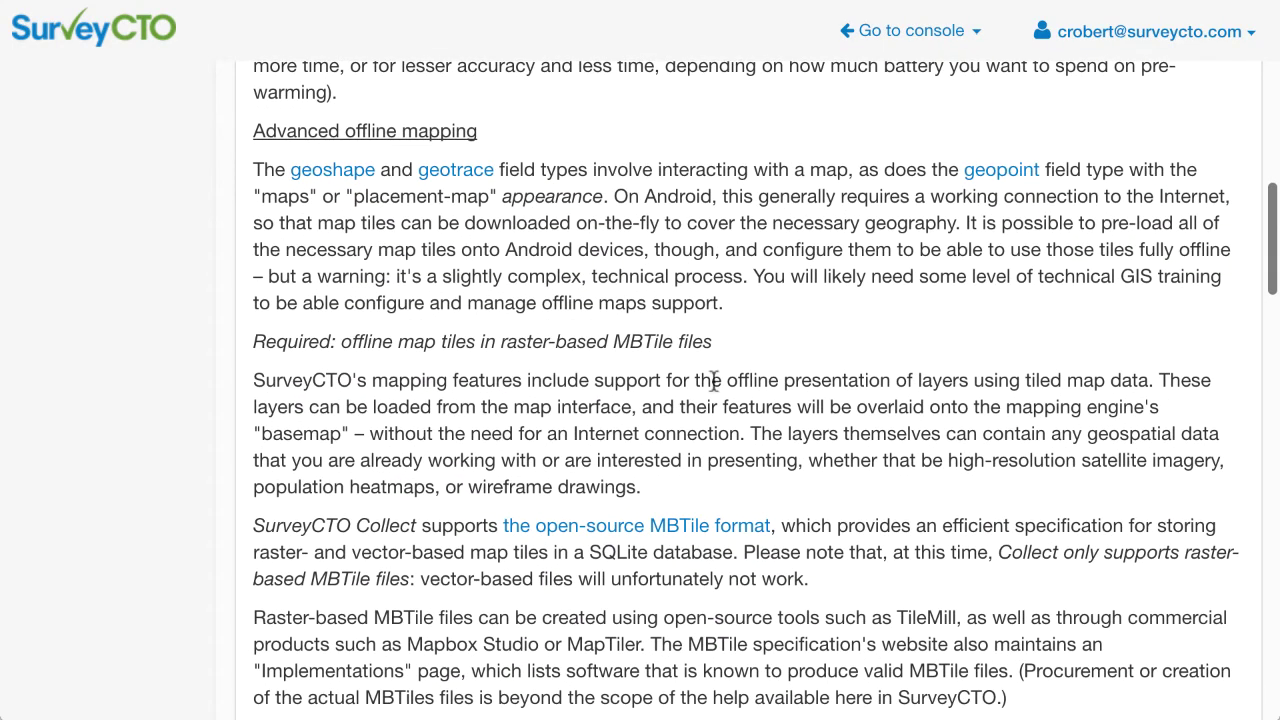
scroll(714, 382, down, 5)
scroll(714, 382, down, 10)
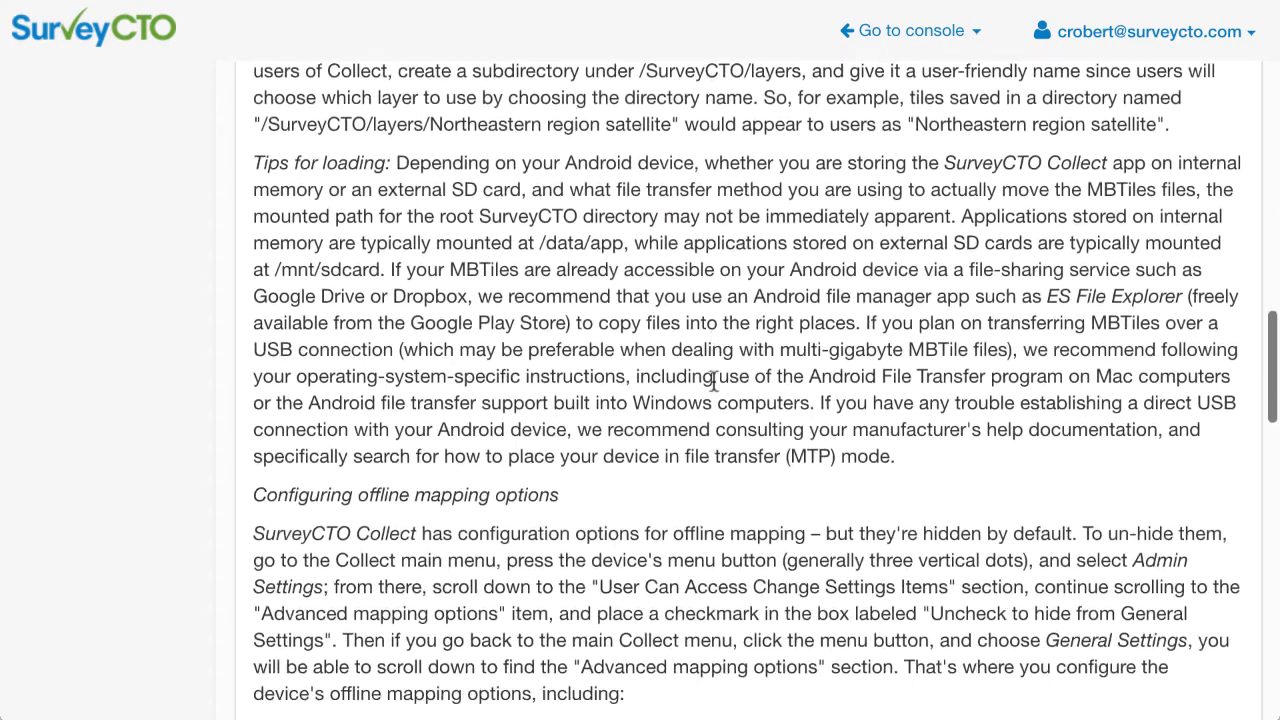
scroll(714, 384, down, 10)
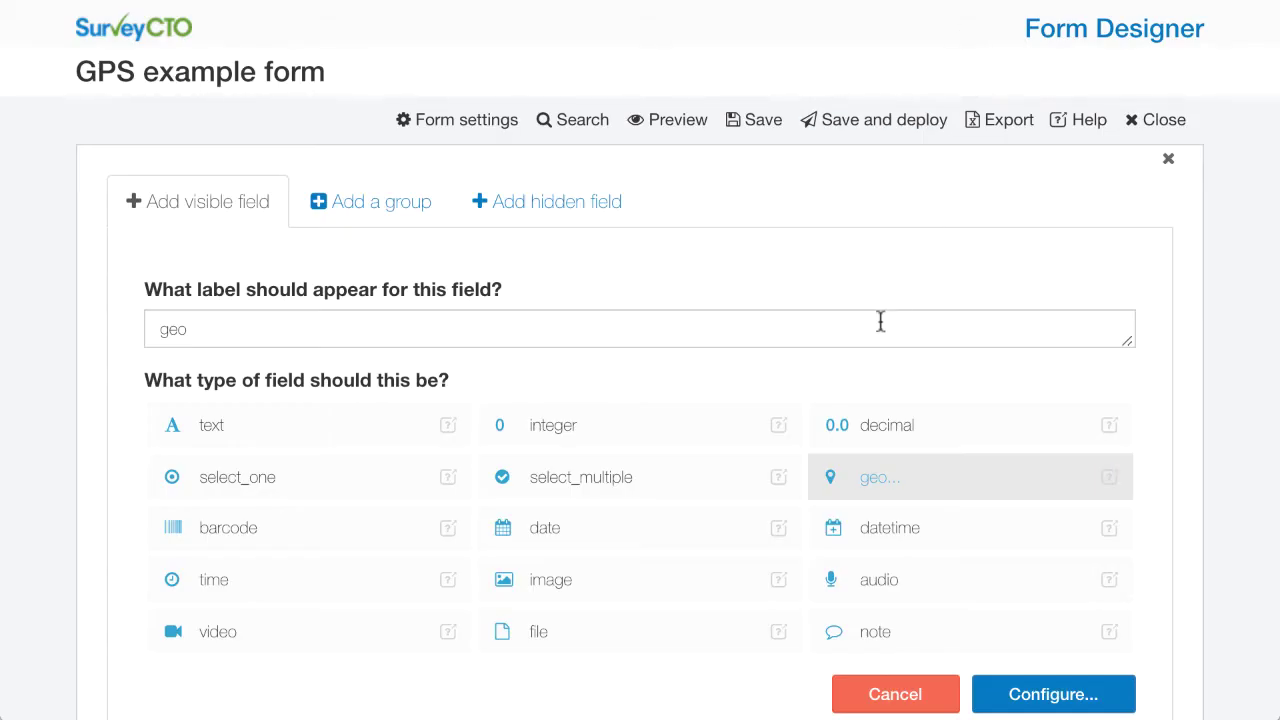
Configure the geo field as a geoshape boundary drawn on map, name it geoshape, and save it
click(1050, 698)
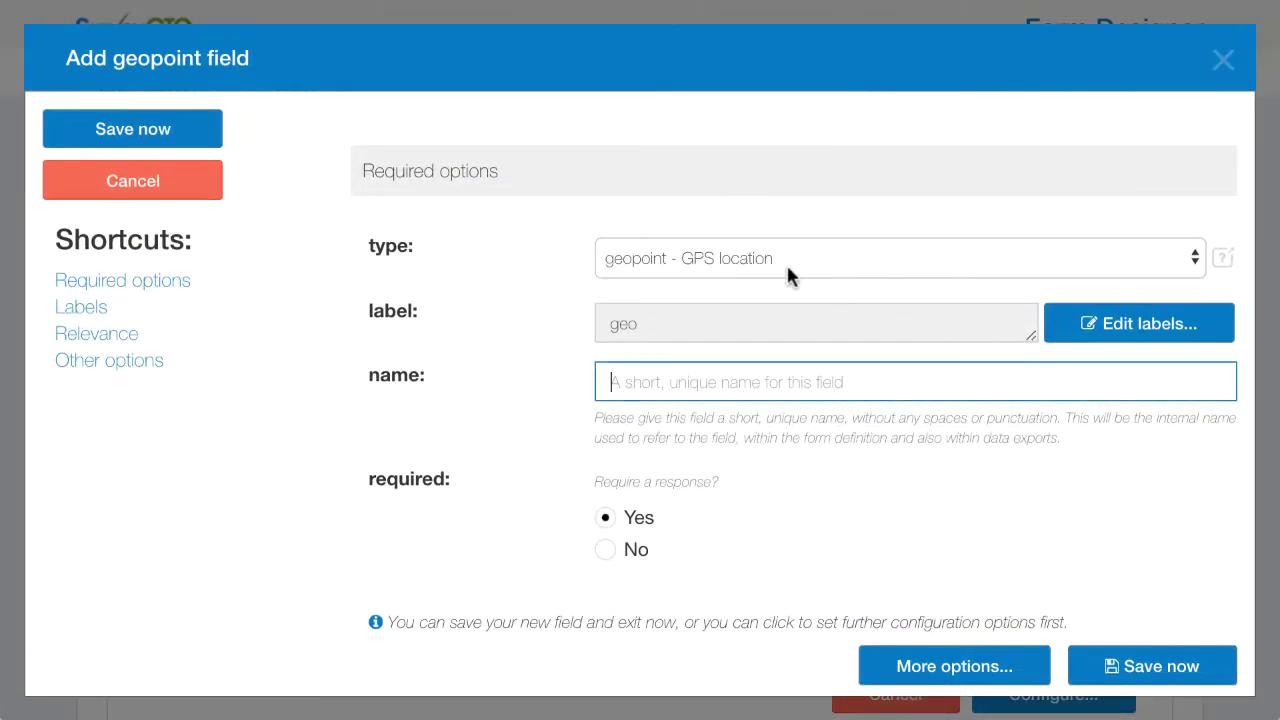
click(808, 270)
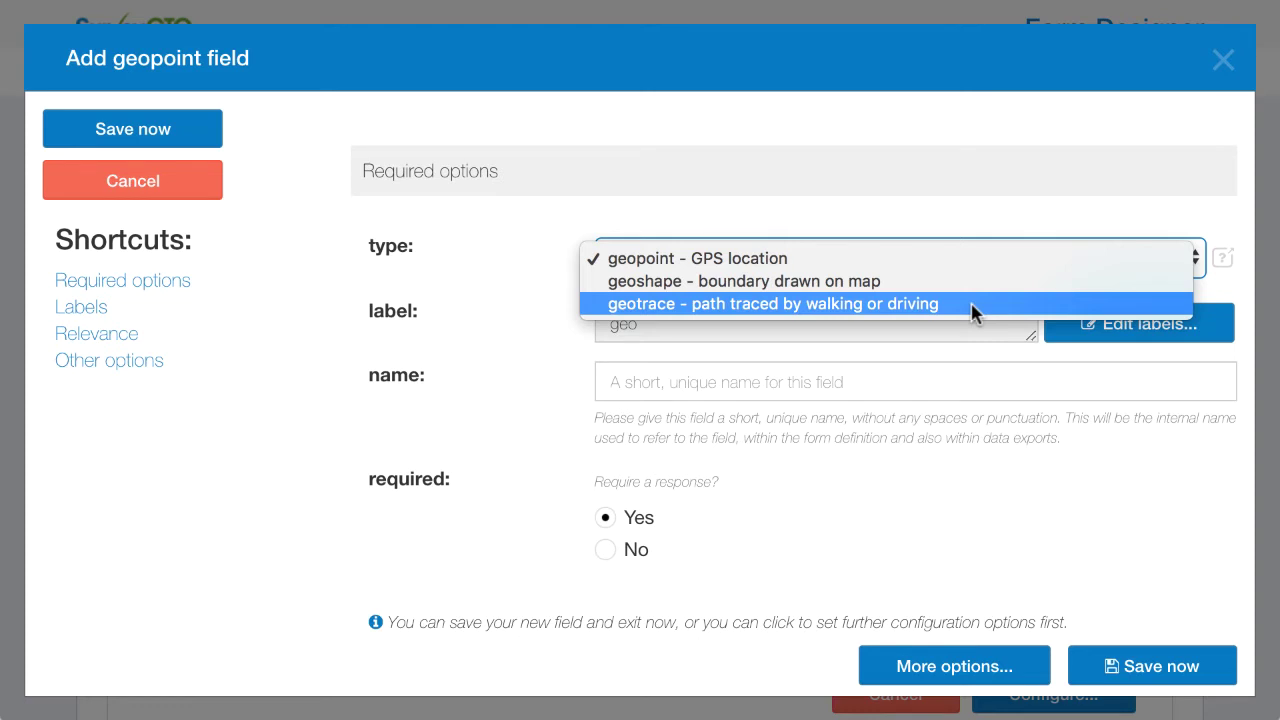
click(971, 206)
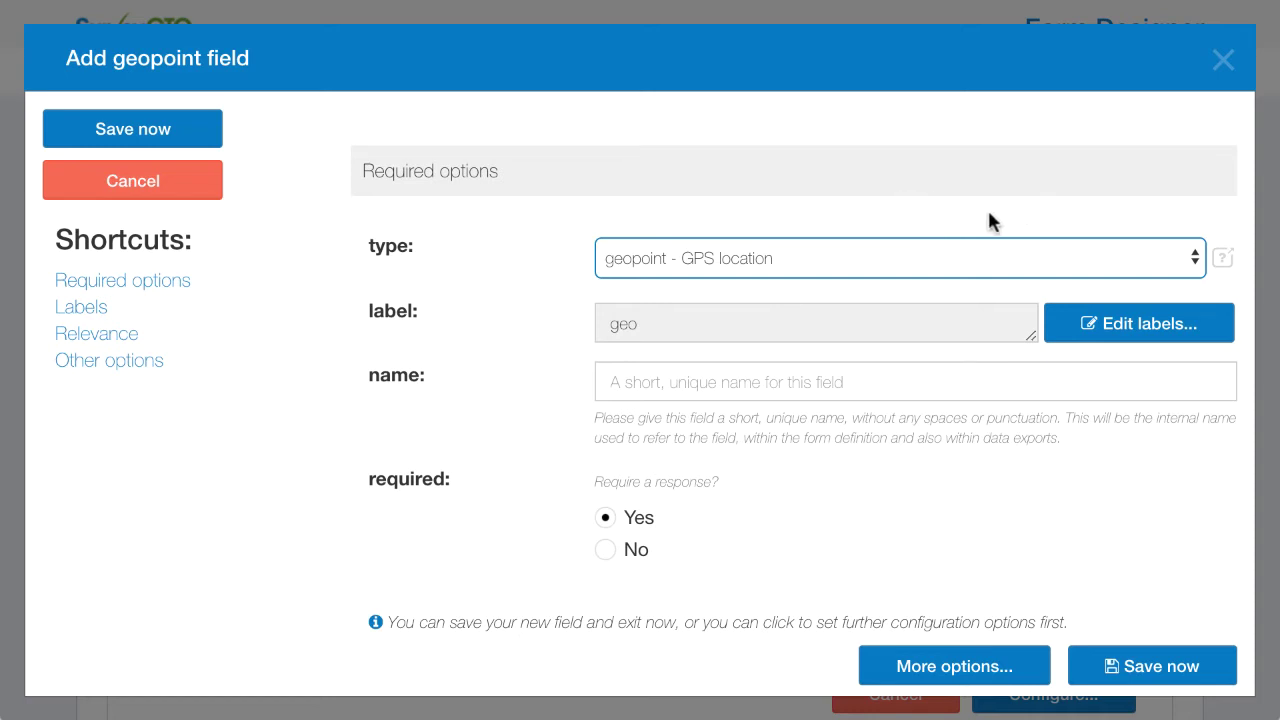
click(765, 262)
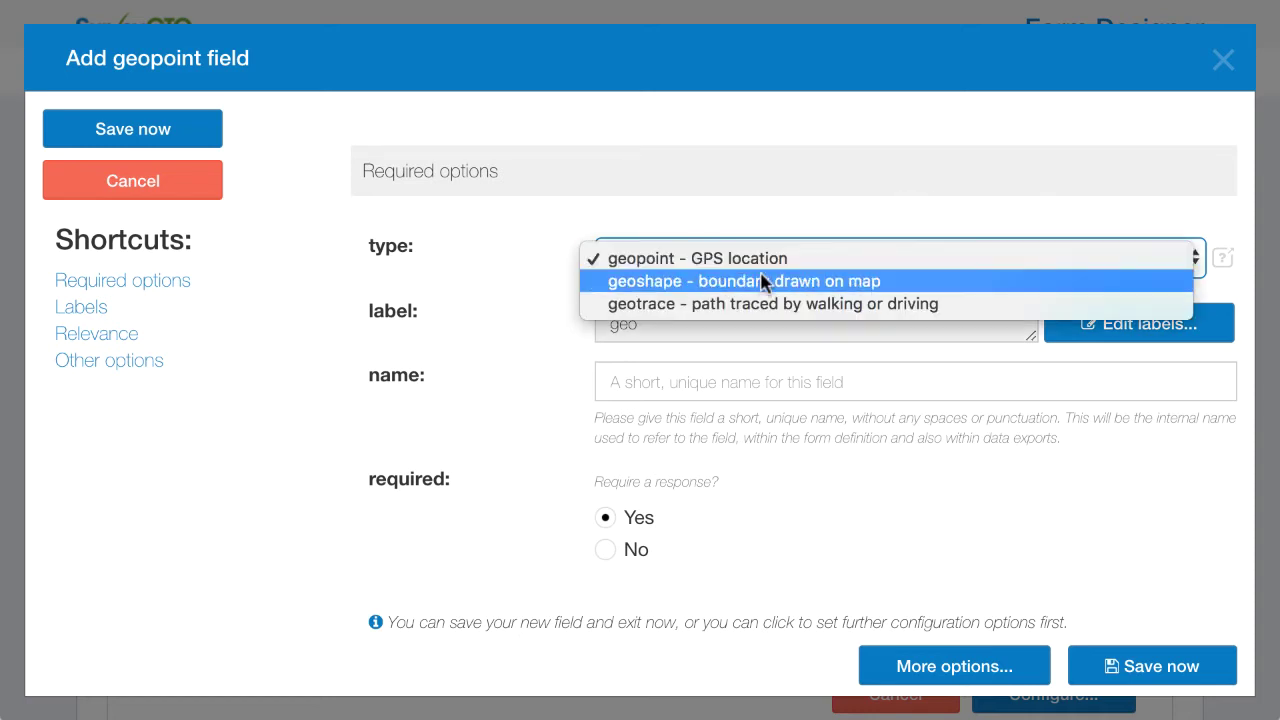
click(764, 283)
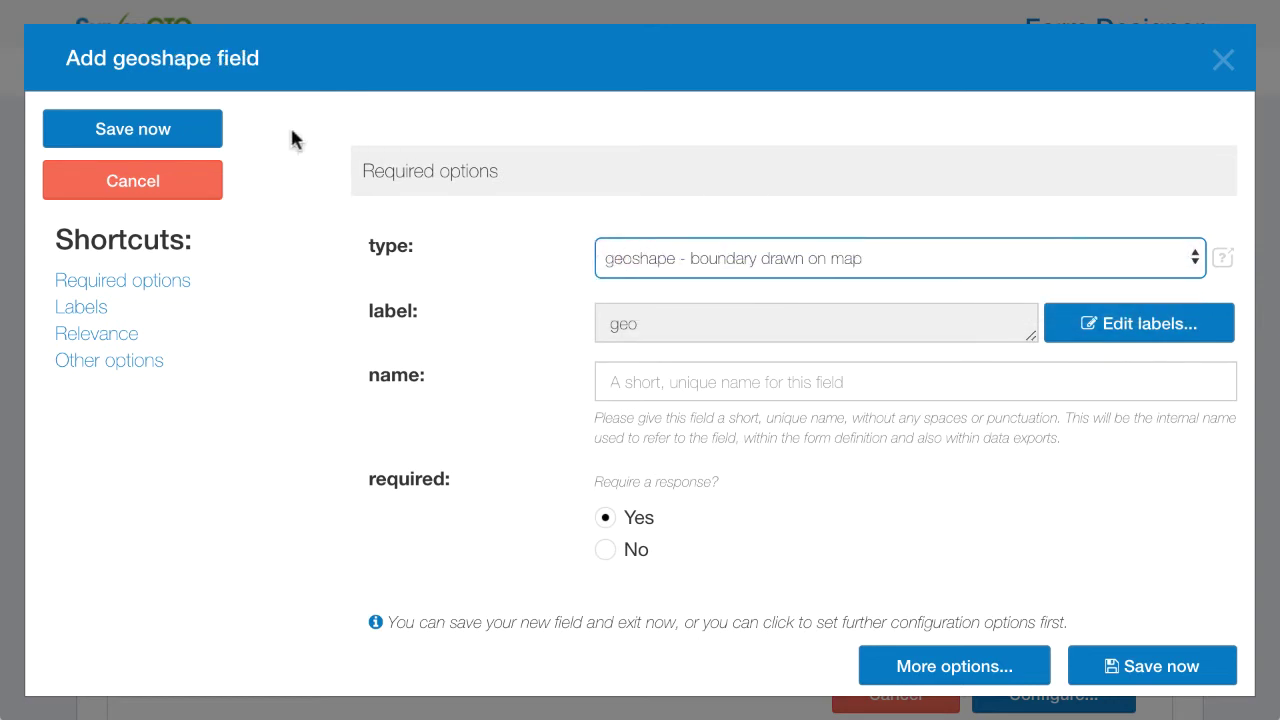
click(126, 131)
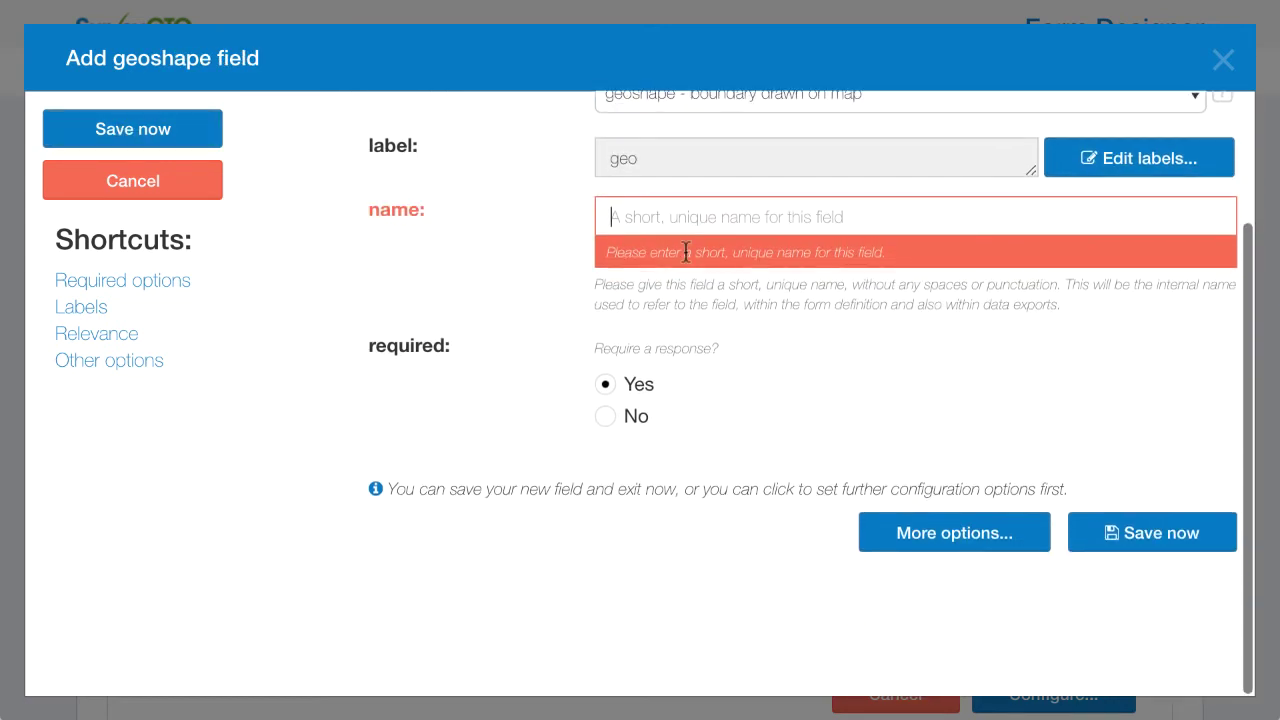
text(geoshape)
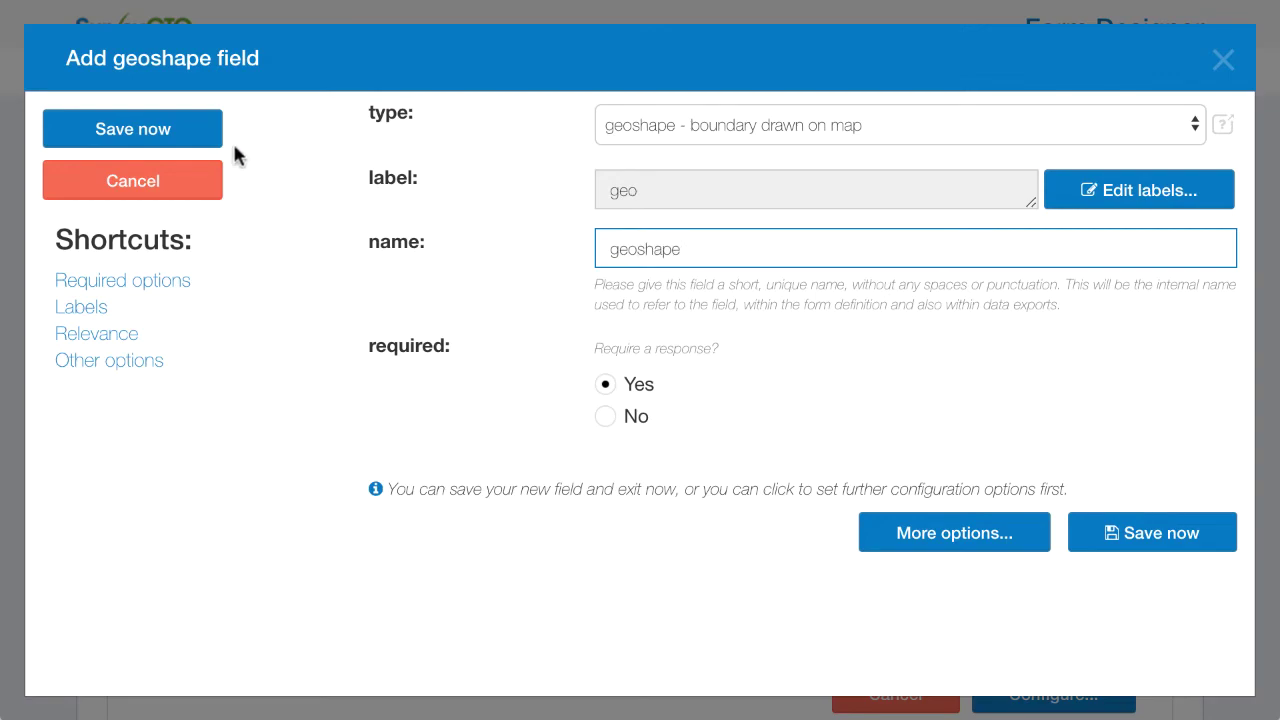
click(186, 132)
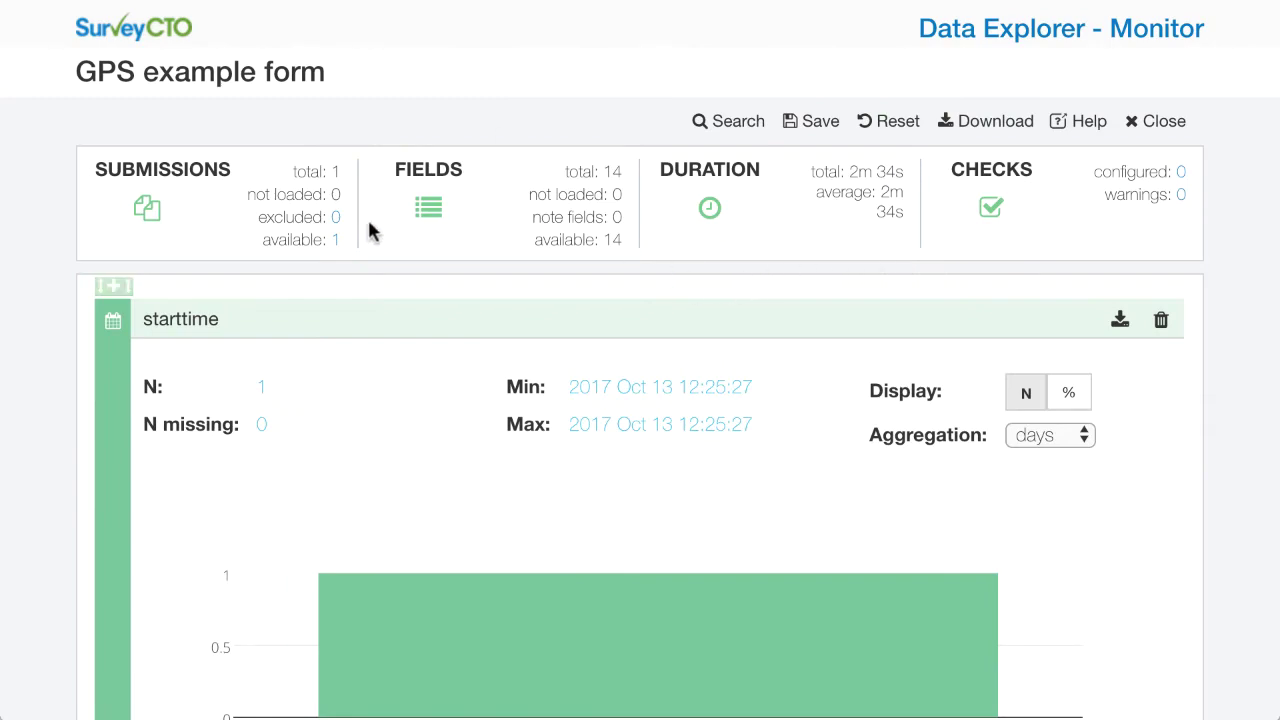
Open the available GPS example form submission and review its fields down to field_boundary and home_boundary
click(336, 241)
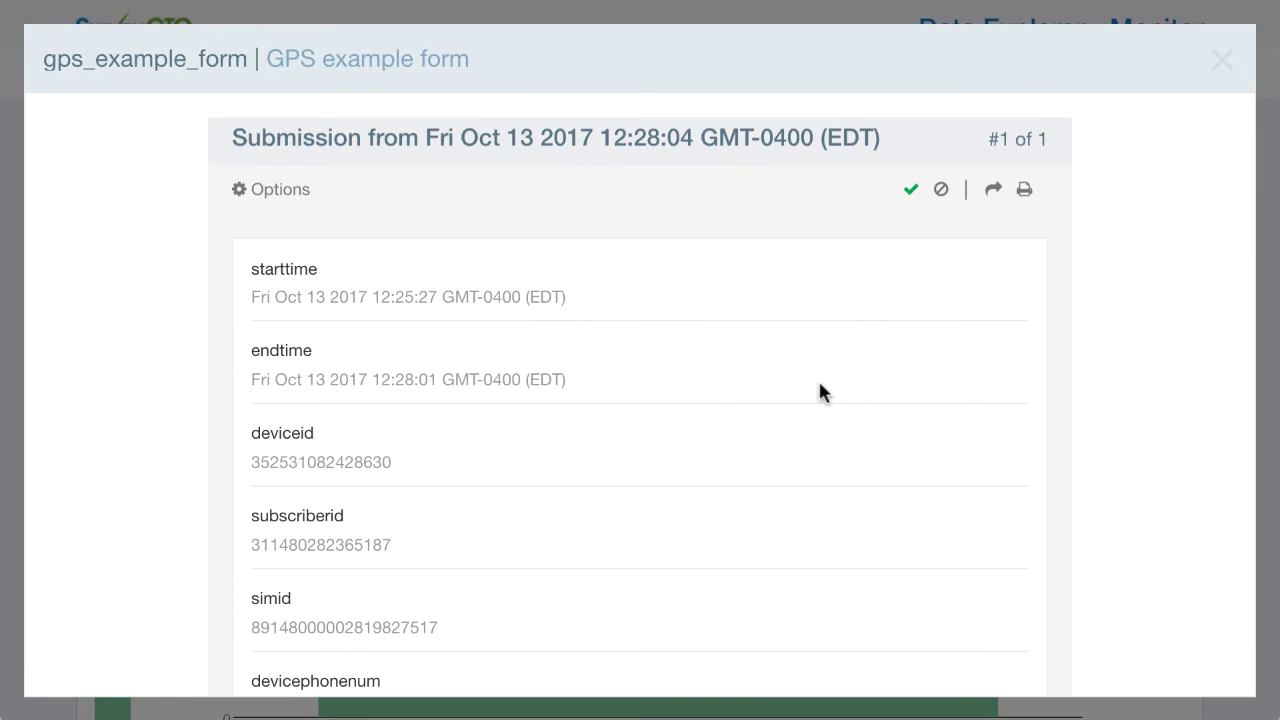
scroll(819, 383, down, 5)
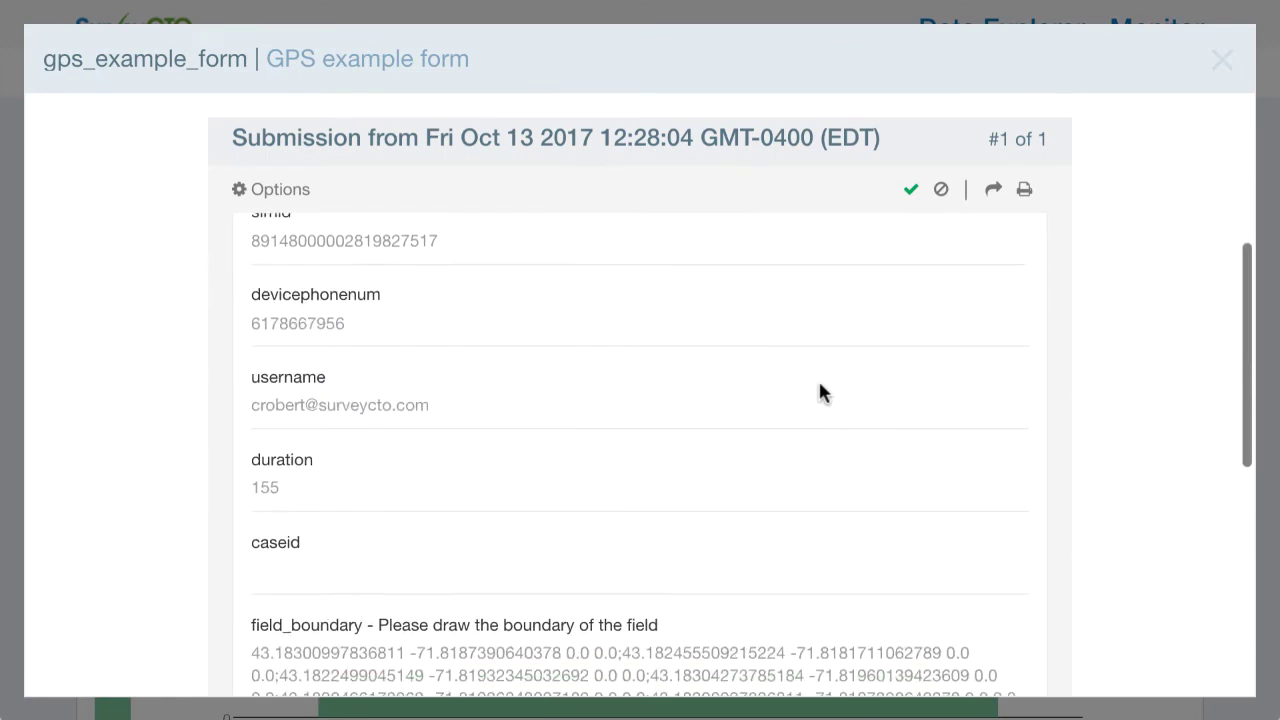
scroll(819, 384, down, 5)
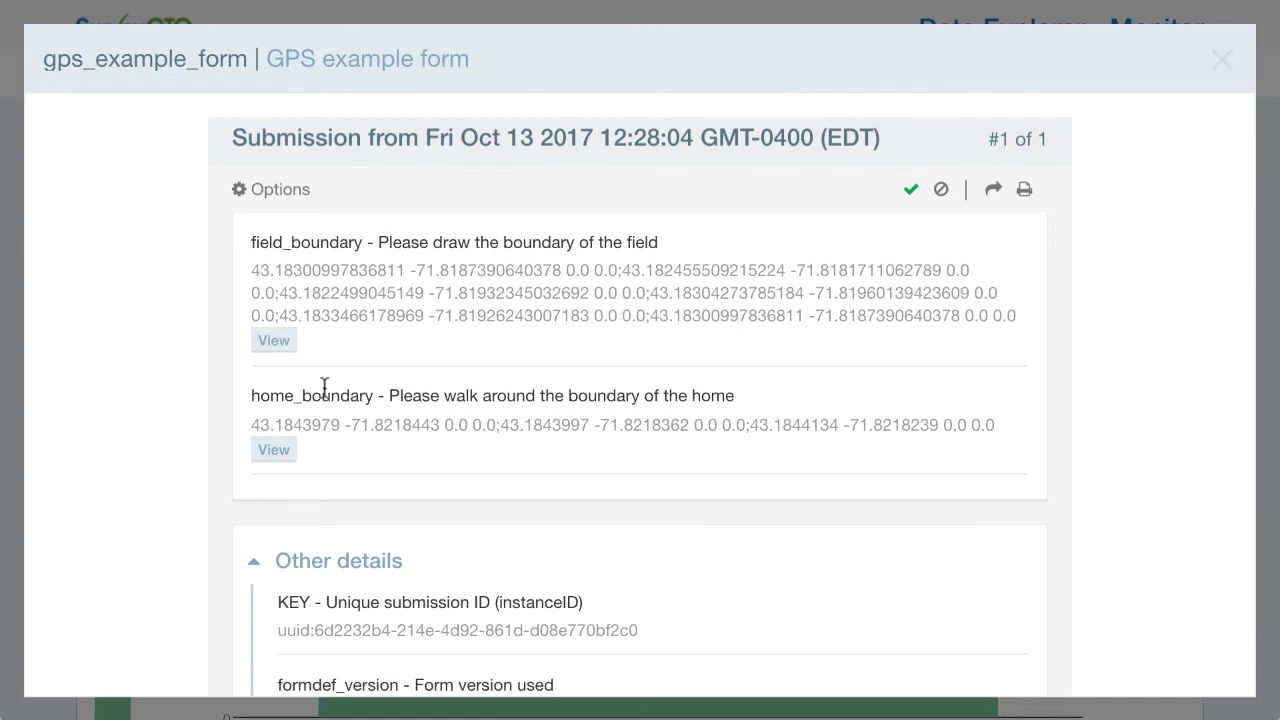
View the field_boundary shape on its map with satellite imagery and inspect the surrounding area
click(274, 342)
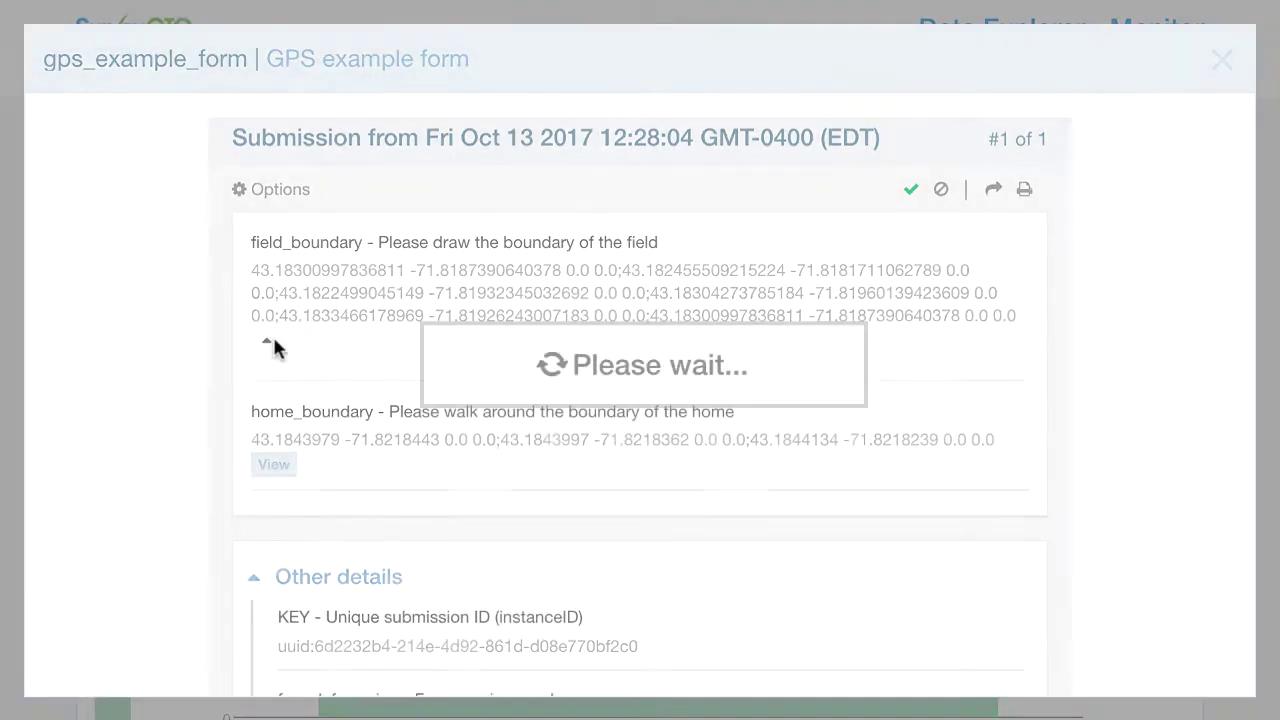
scroll(769, 412, down, 1)
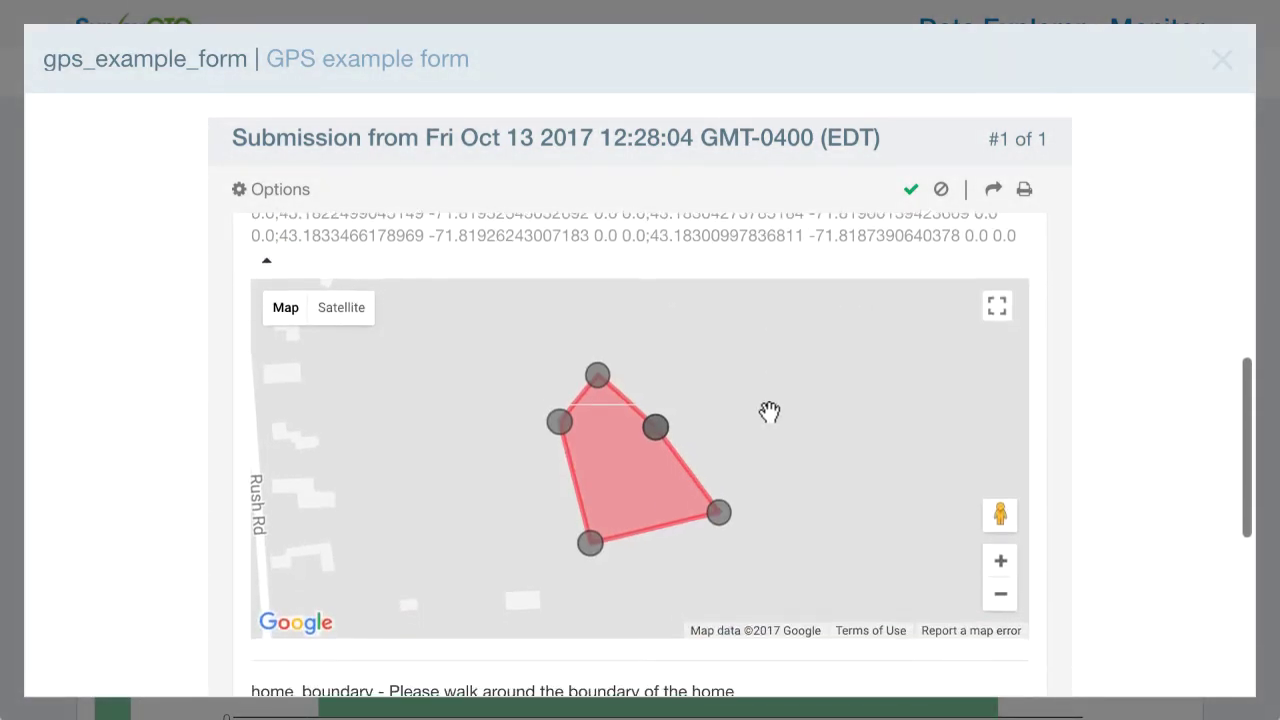
click(345, 308)
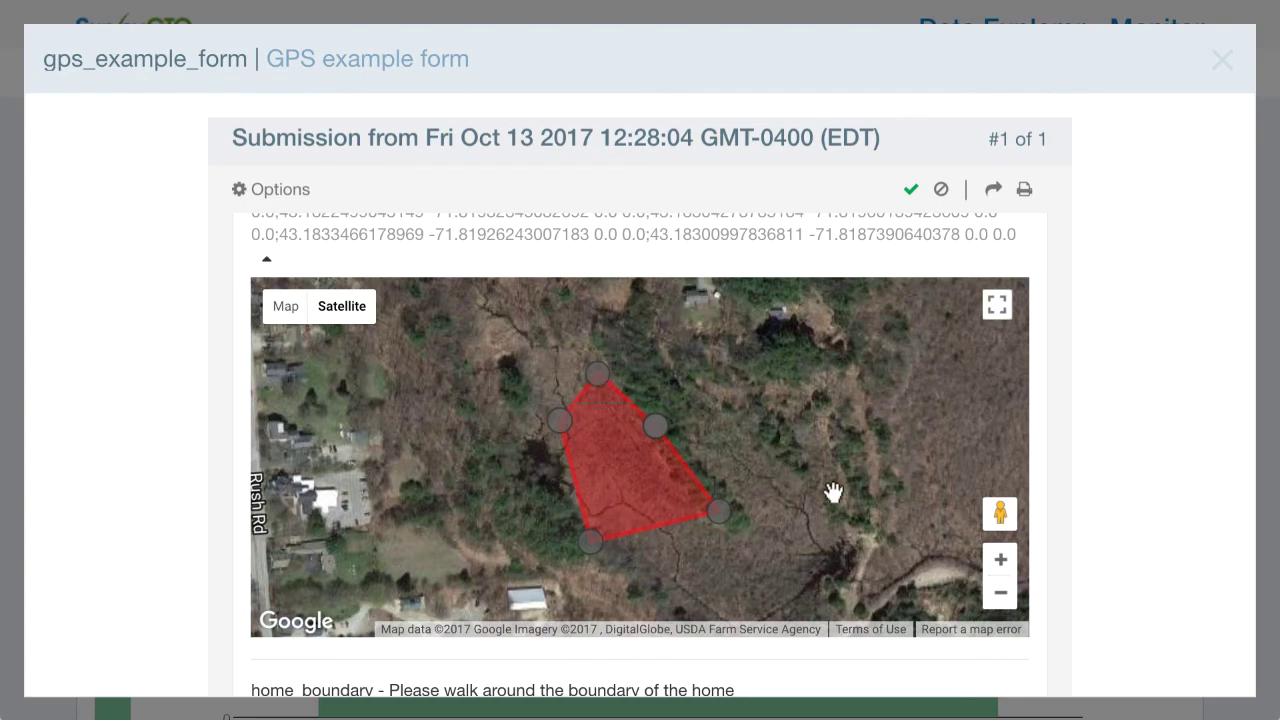
click(1000, 593)
click(998, 597)
click(998, 597)
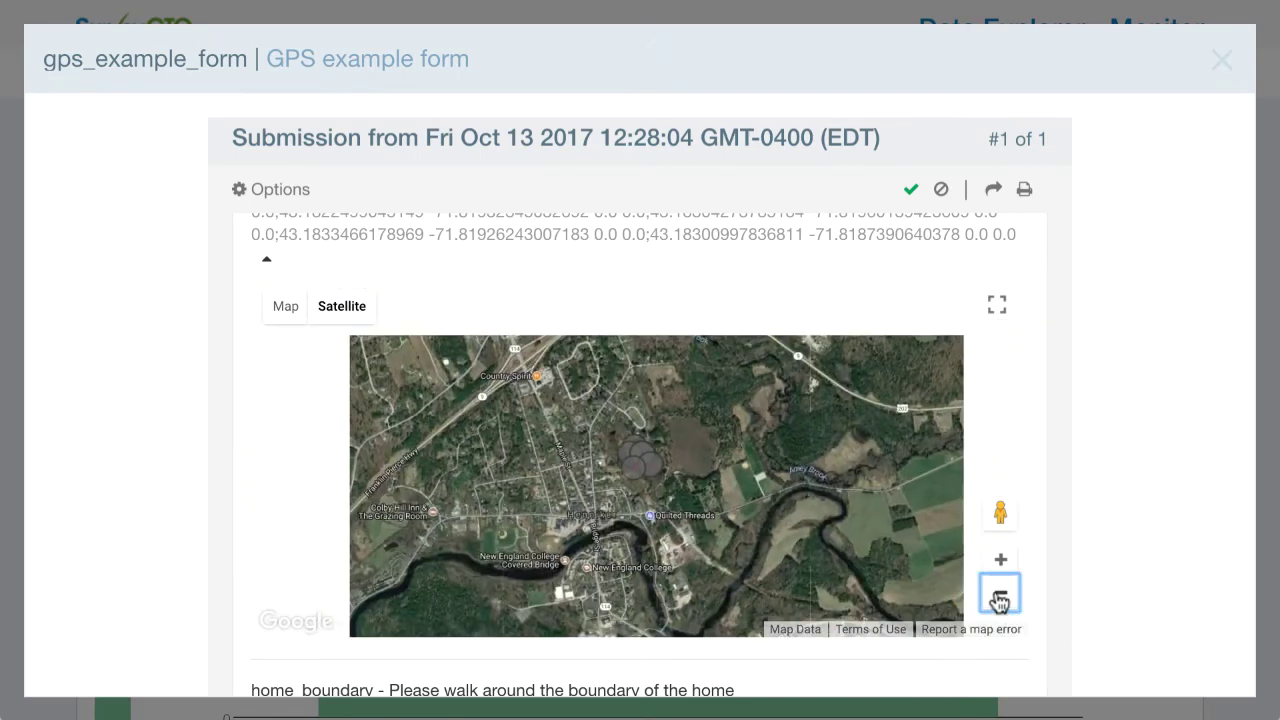
click(1001, 559)
click(1001, 559)
click(1001, 559)
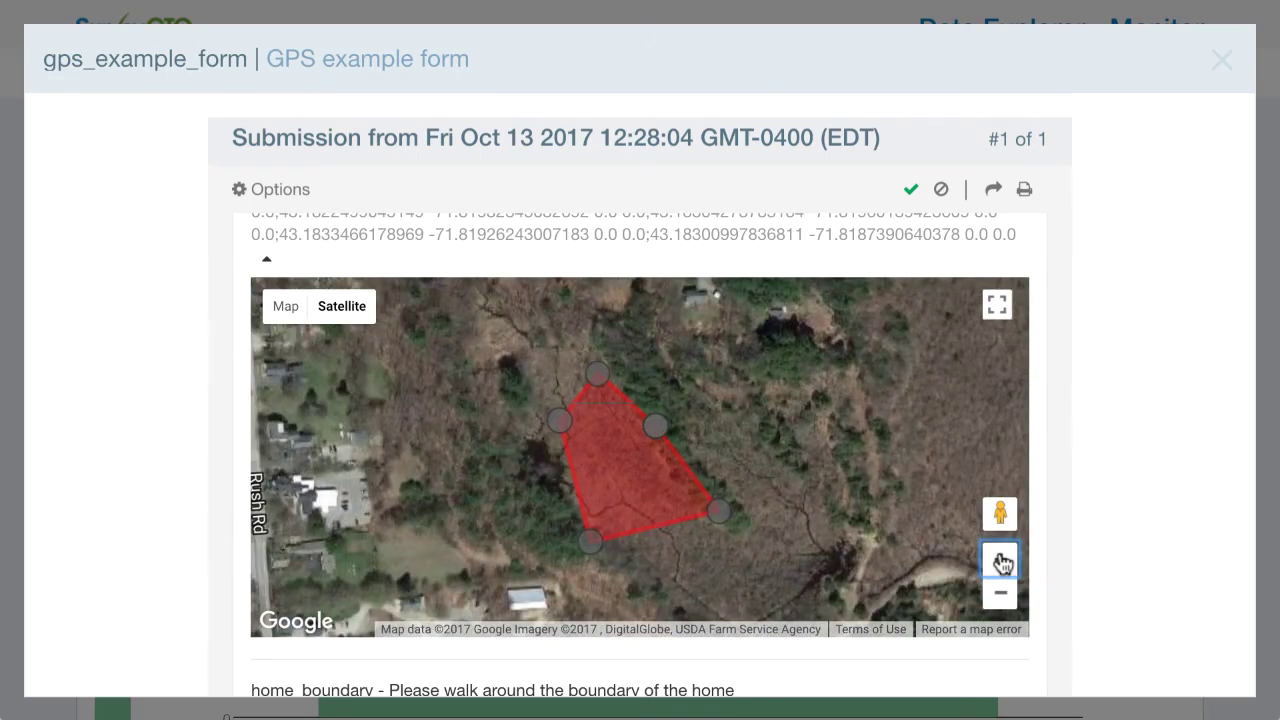
View the home_boundary path on its map with satellite imagery
scroll(845, 530, down, 3)
scroll(845, 535, down, 1)
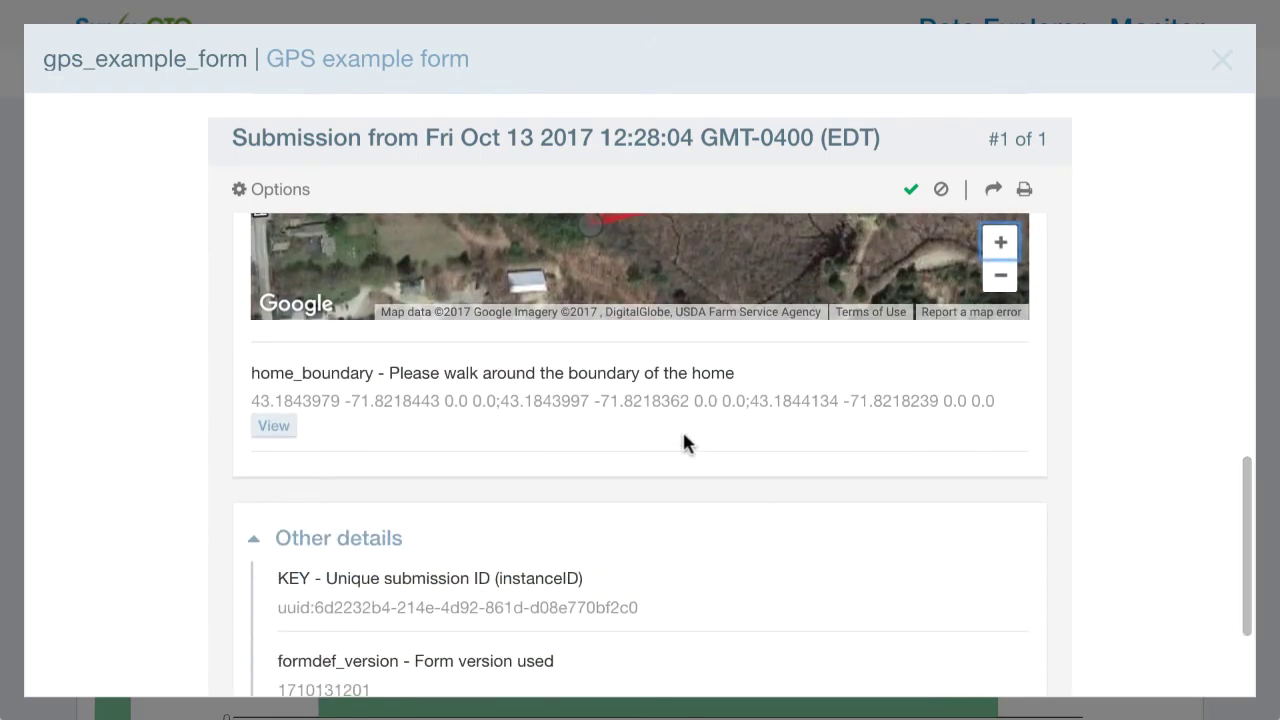
click(278, 428)
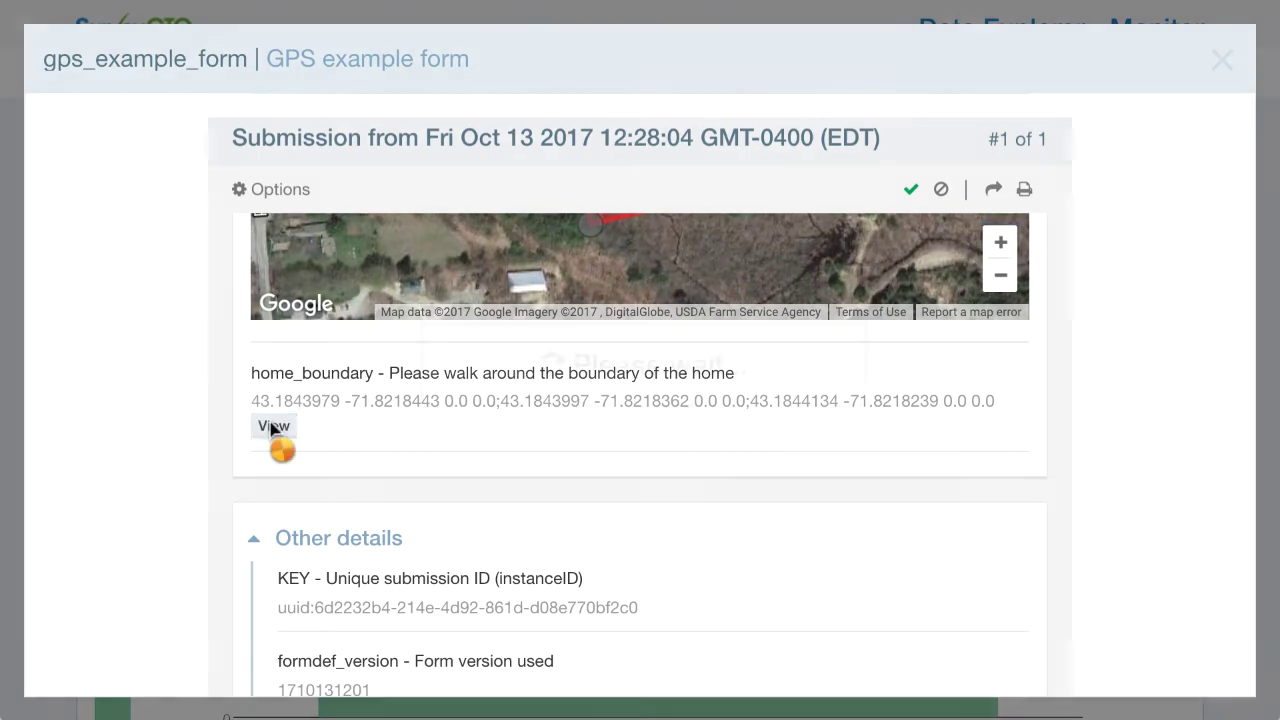
scroll(548, 432, down, 2)
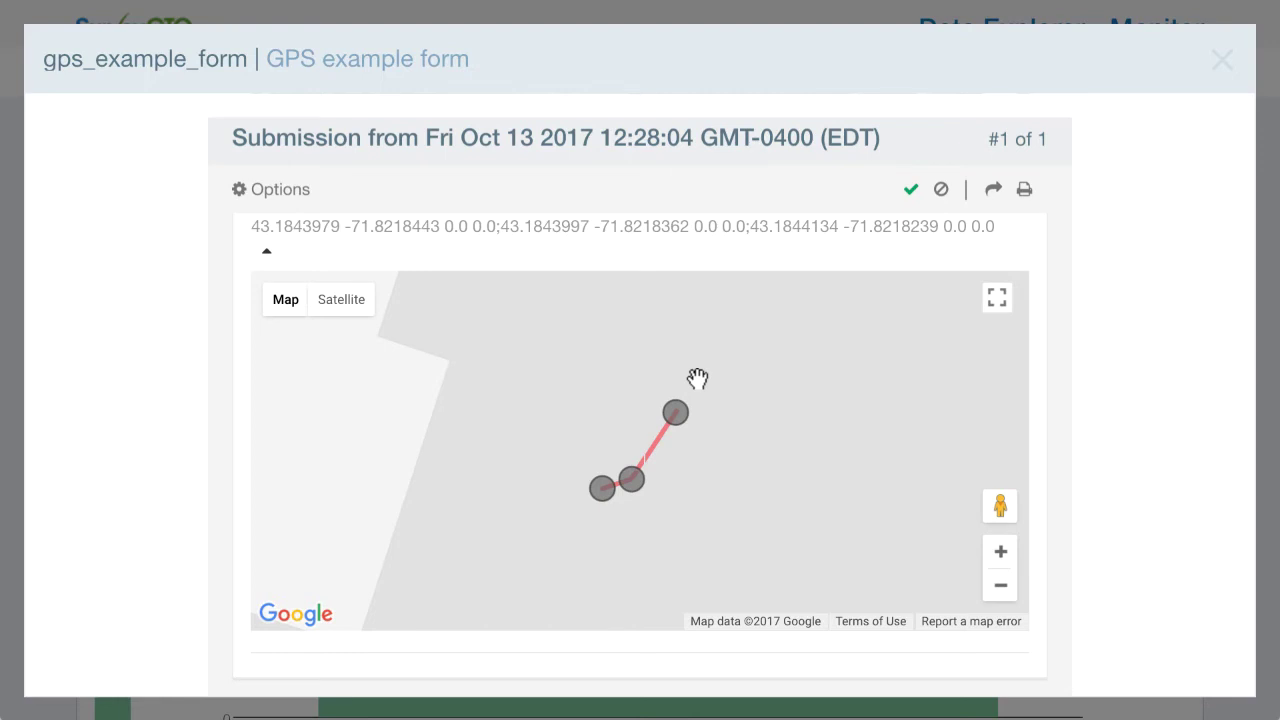
click(362, 306)
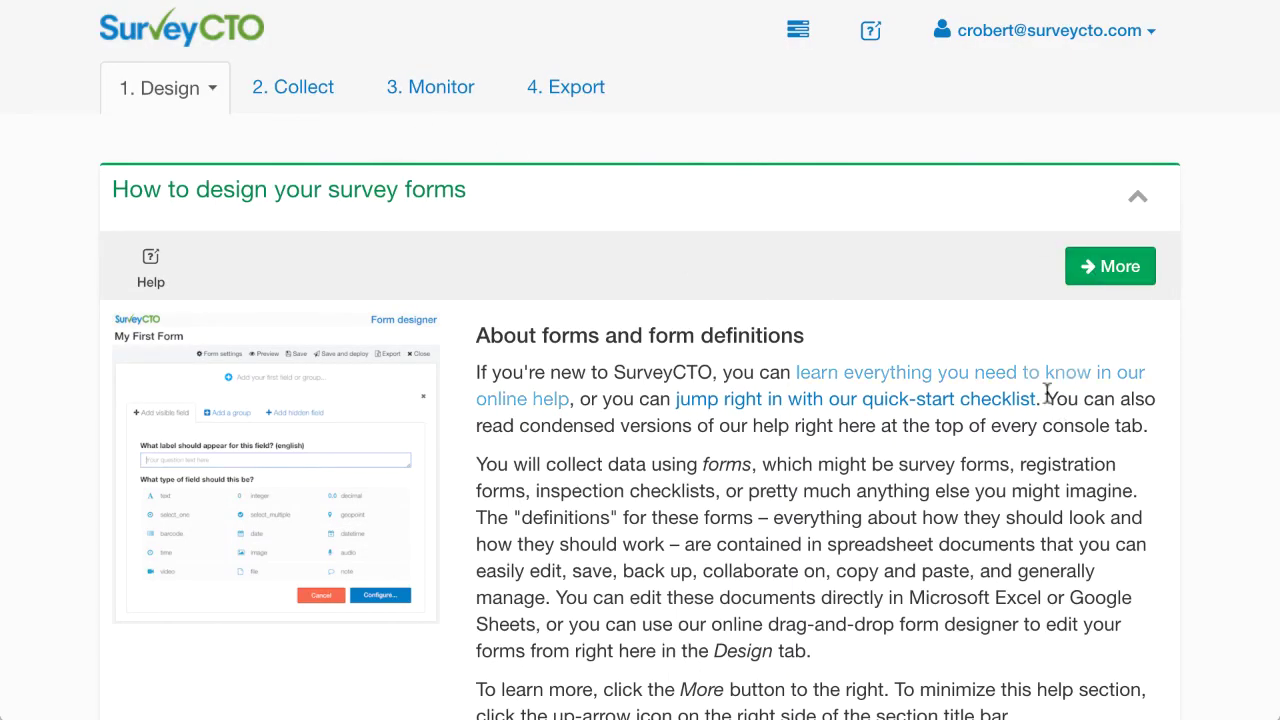
Find the Cases dataset in the Case management example group, open its settings and review the options
scroll(1060, 486, down, 9)
scroll(1062, 484, down, 3)
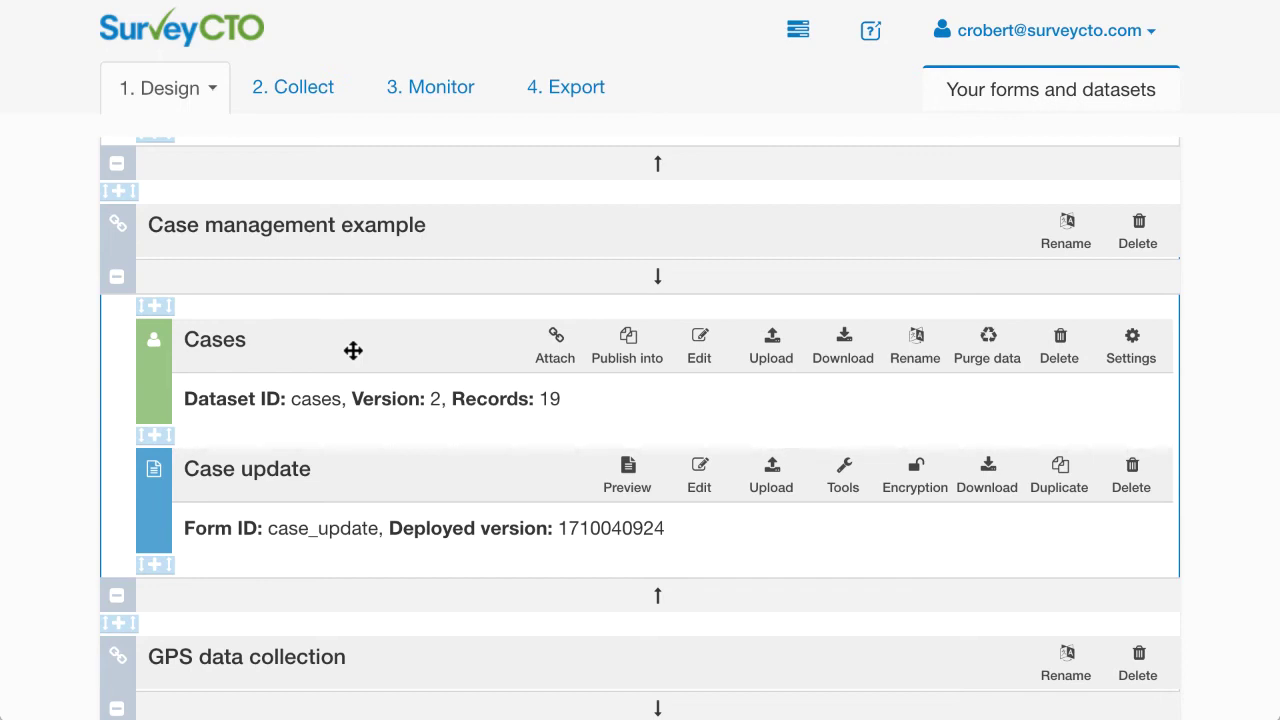
click(1133, 352)
scroll(671, 557, down, 2)
scroll(672, 557, down, 2)
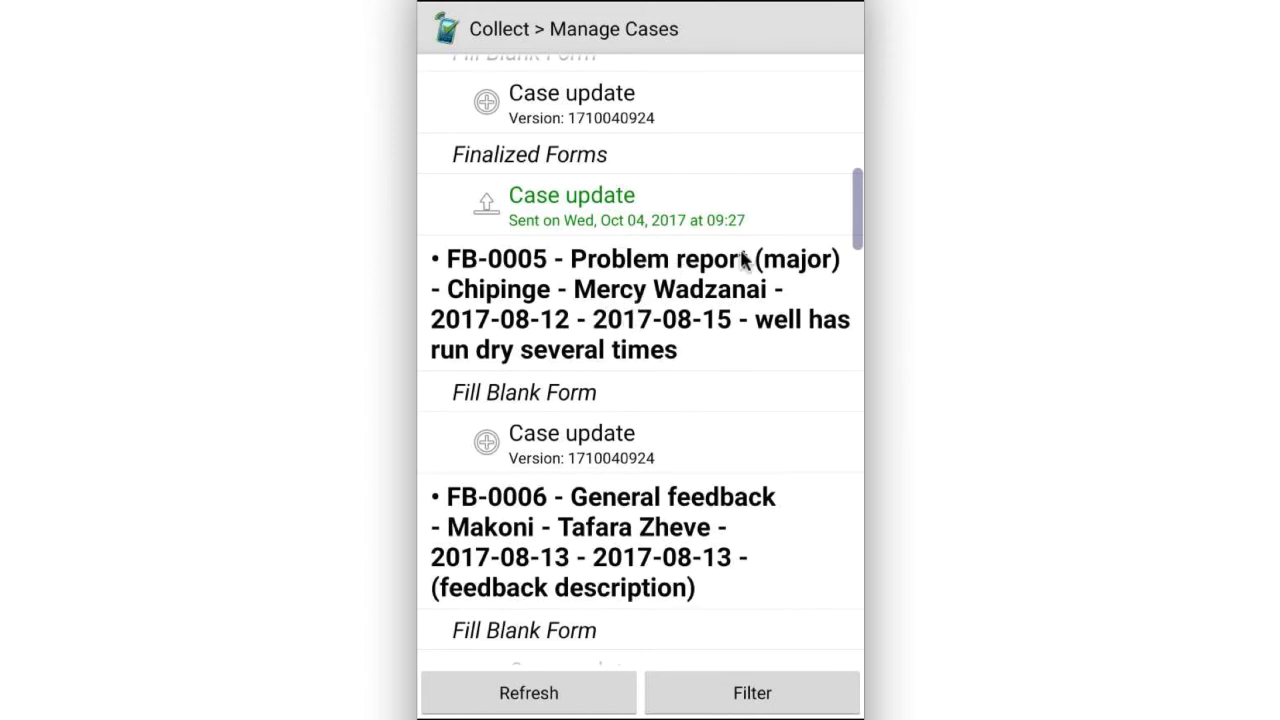
Look through the tree list of feedback cases in Manage Cases, checking each case's blank, saved and finalized Case update forms
scroll(740, 259, up, 3)
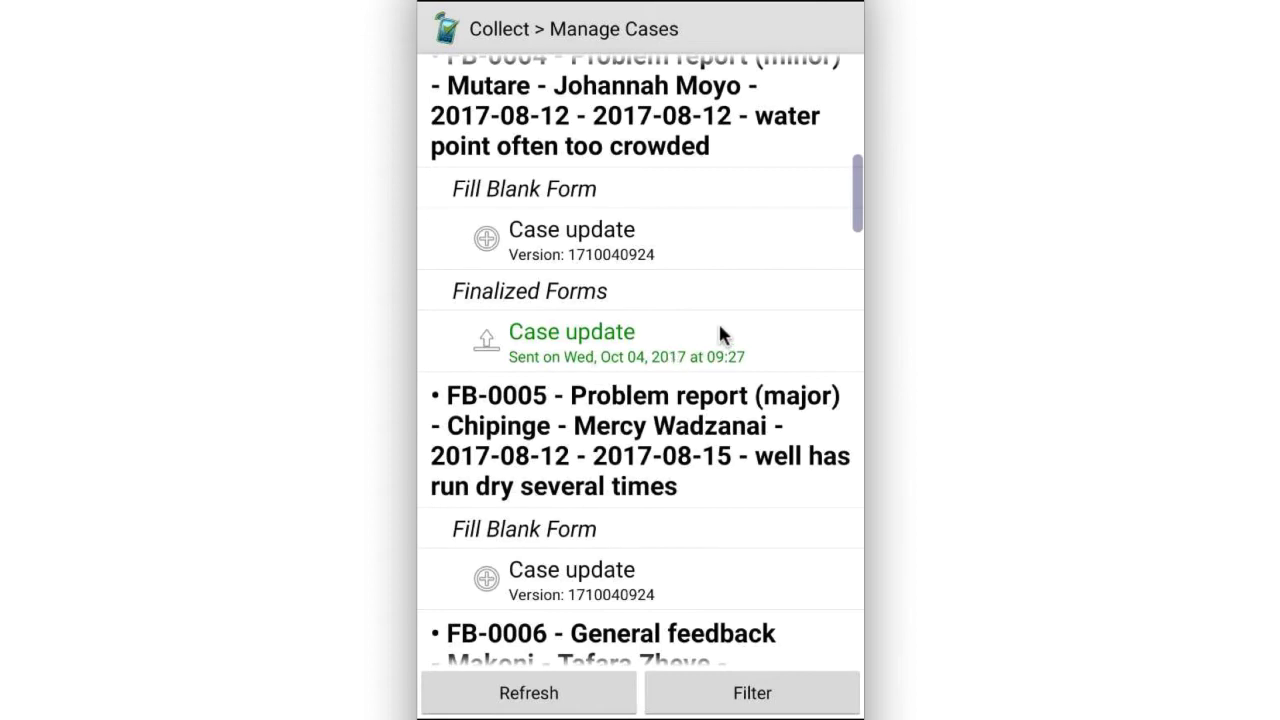
scroll(720, 327, up, 5)
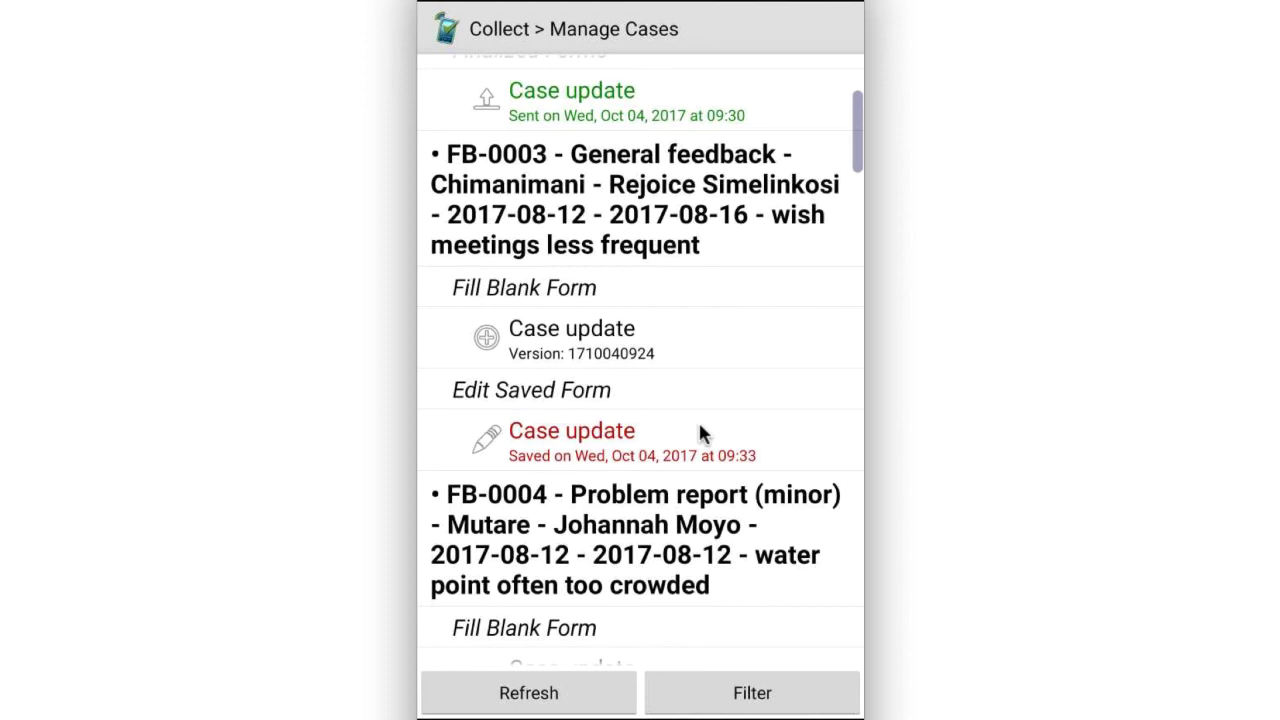
scroll(700, 432, up, 3)
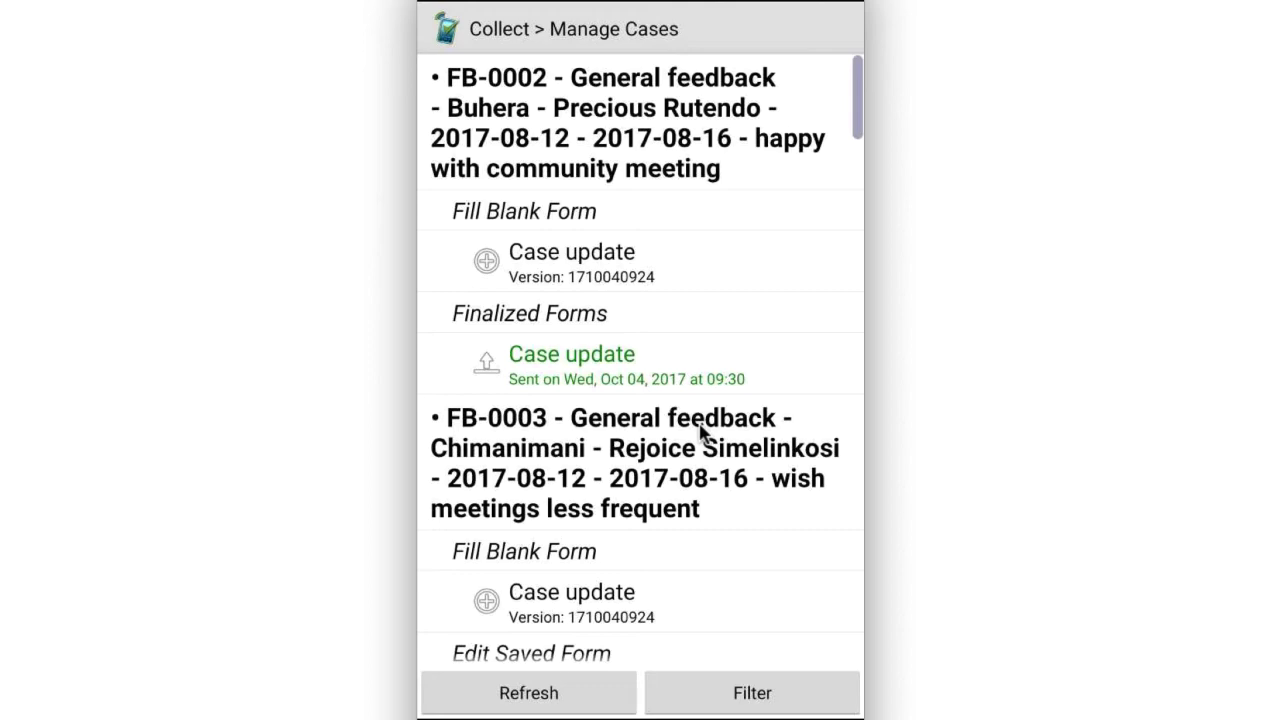
scroll(700, 428, down, 6)
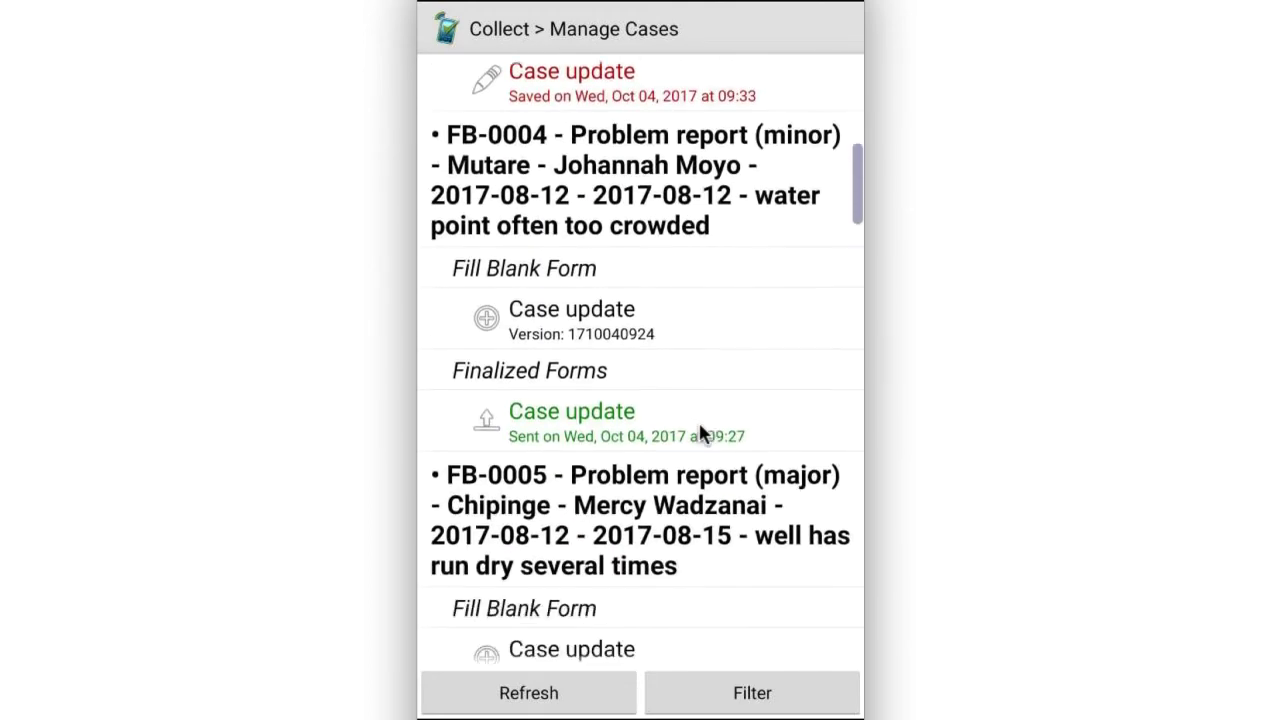
scroll(700, 432, down, 1)
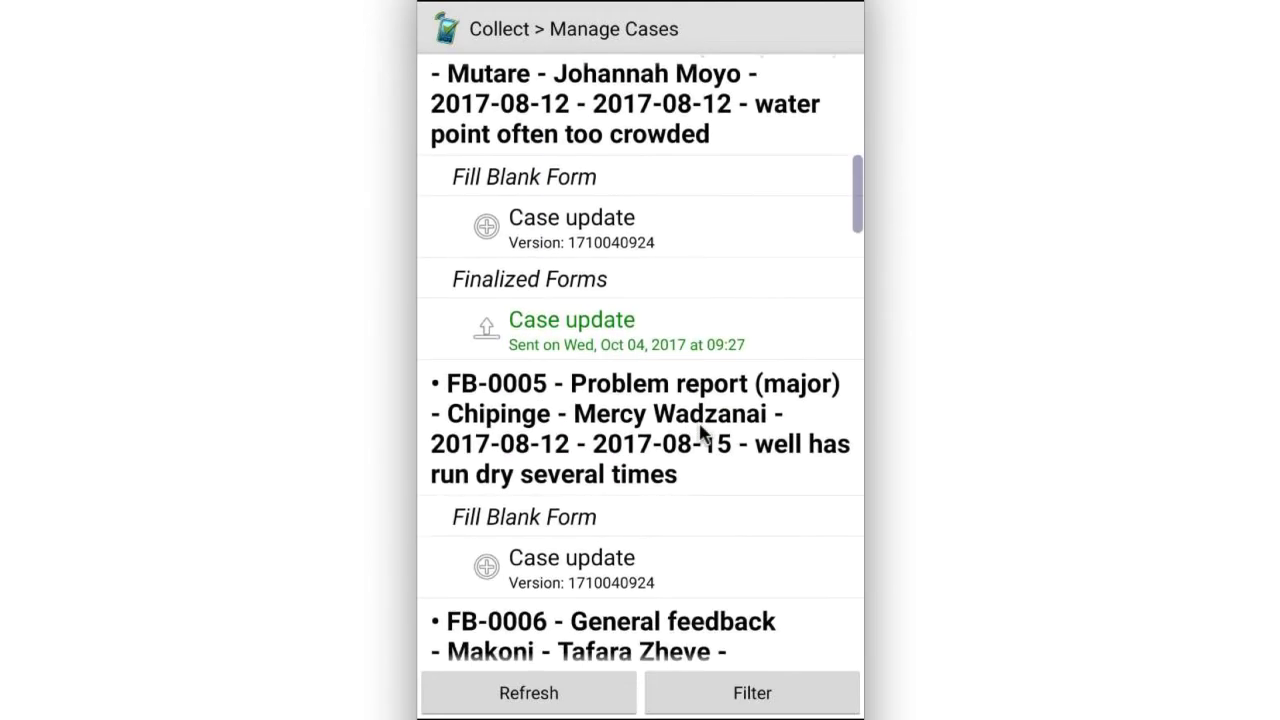
scroll(700, 432, down, 15)
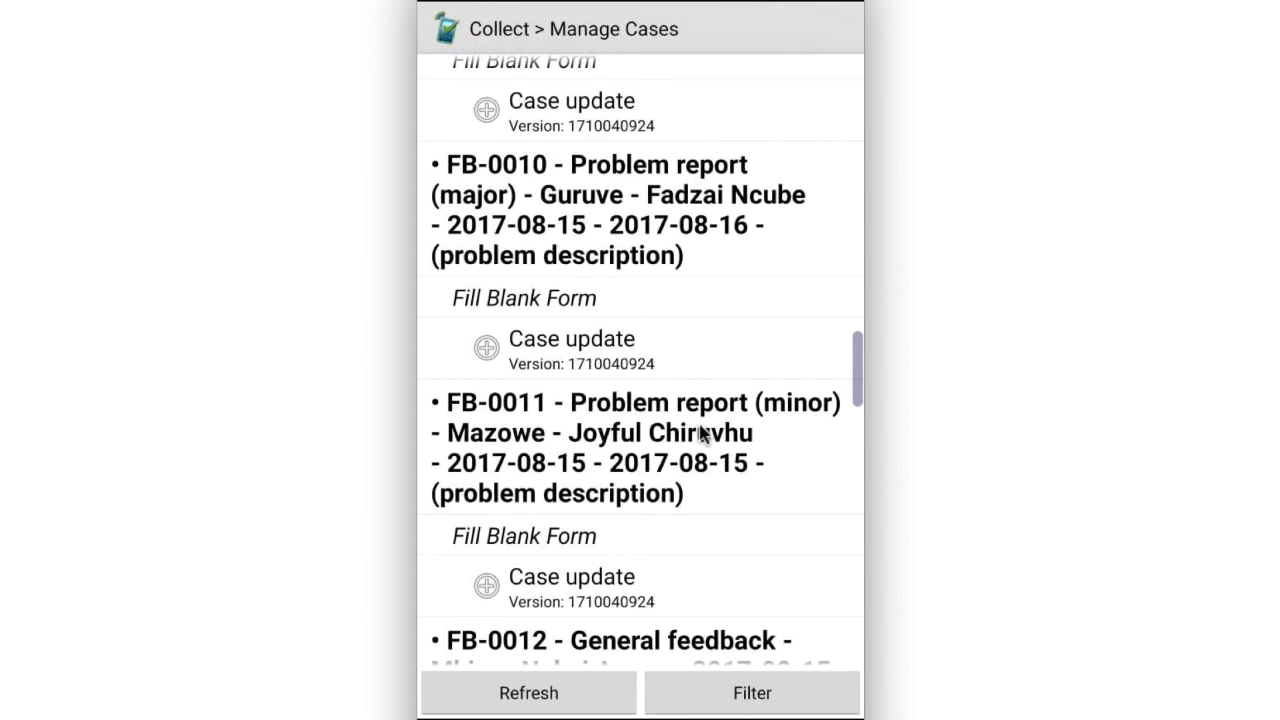
scroll(700, 432, up, 20)
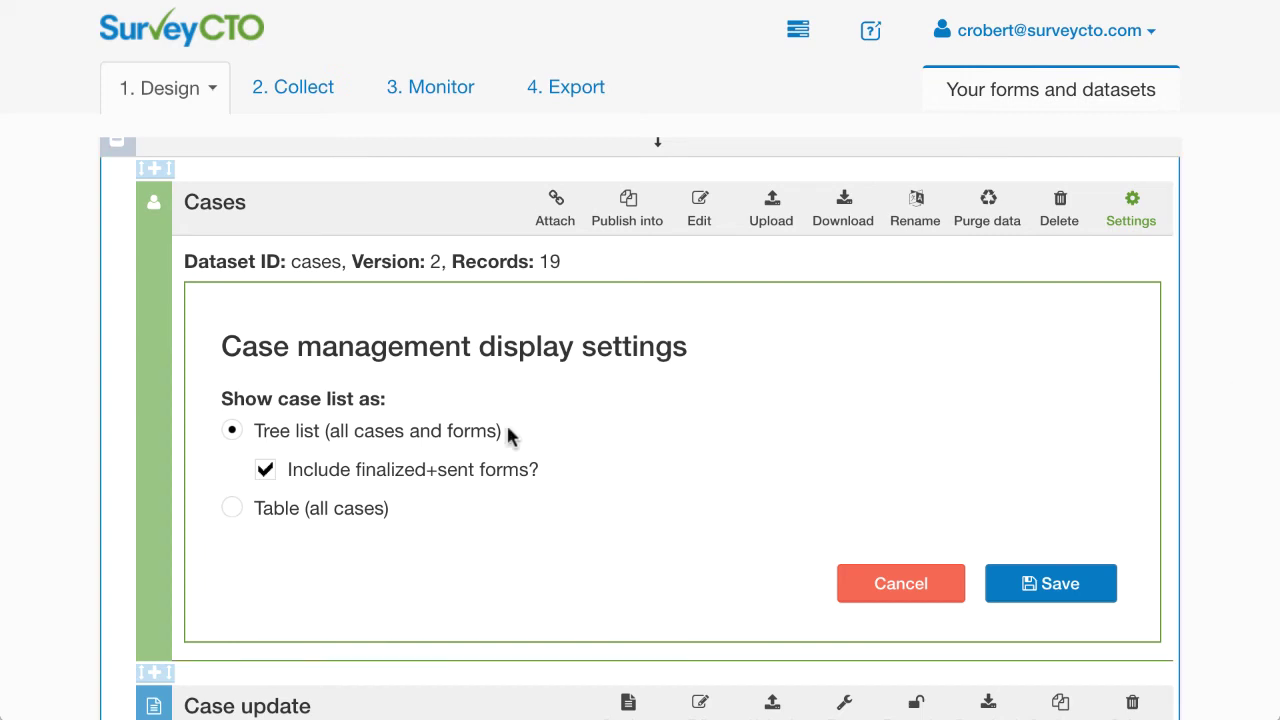
Set the Cases dataset's case list display to Table (all cases) and save the settings
click(231, 510)
scroll(748, 486, down, 2)
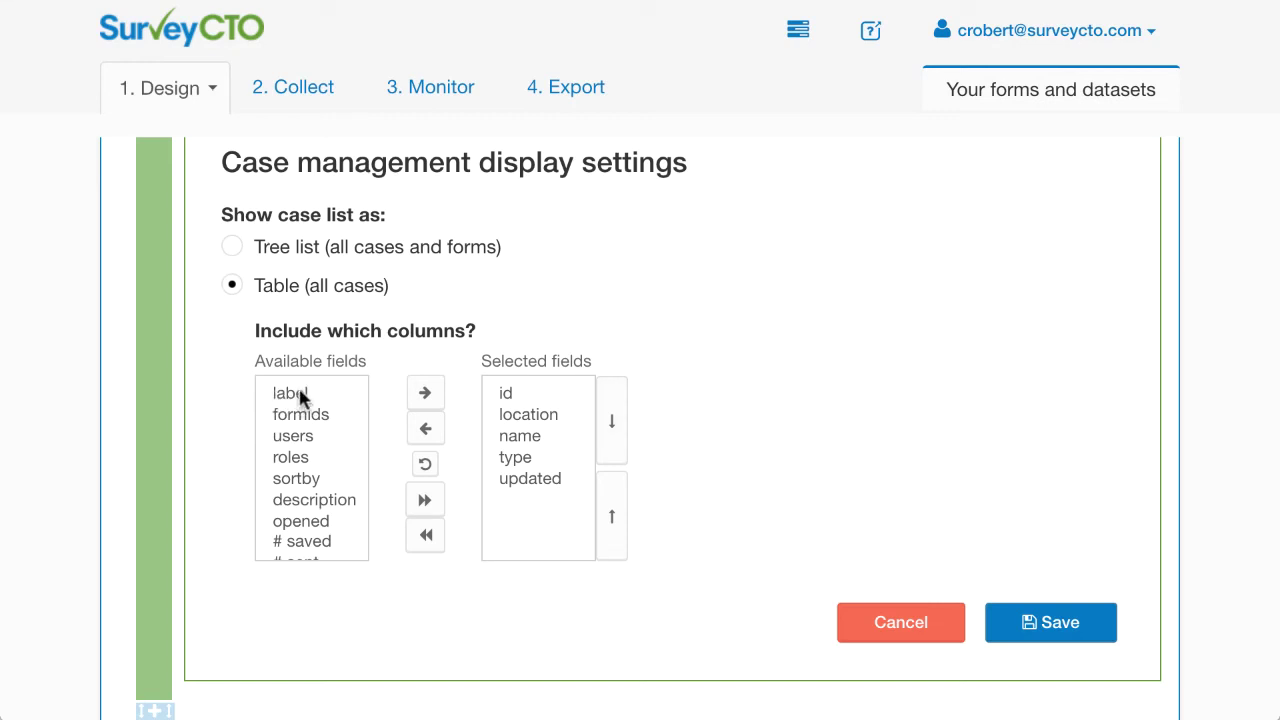
click(1040, 622)
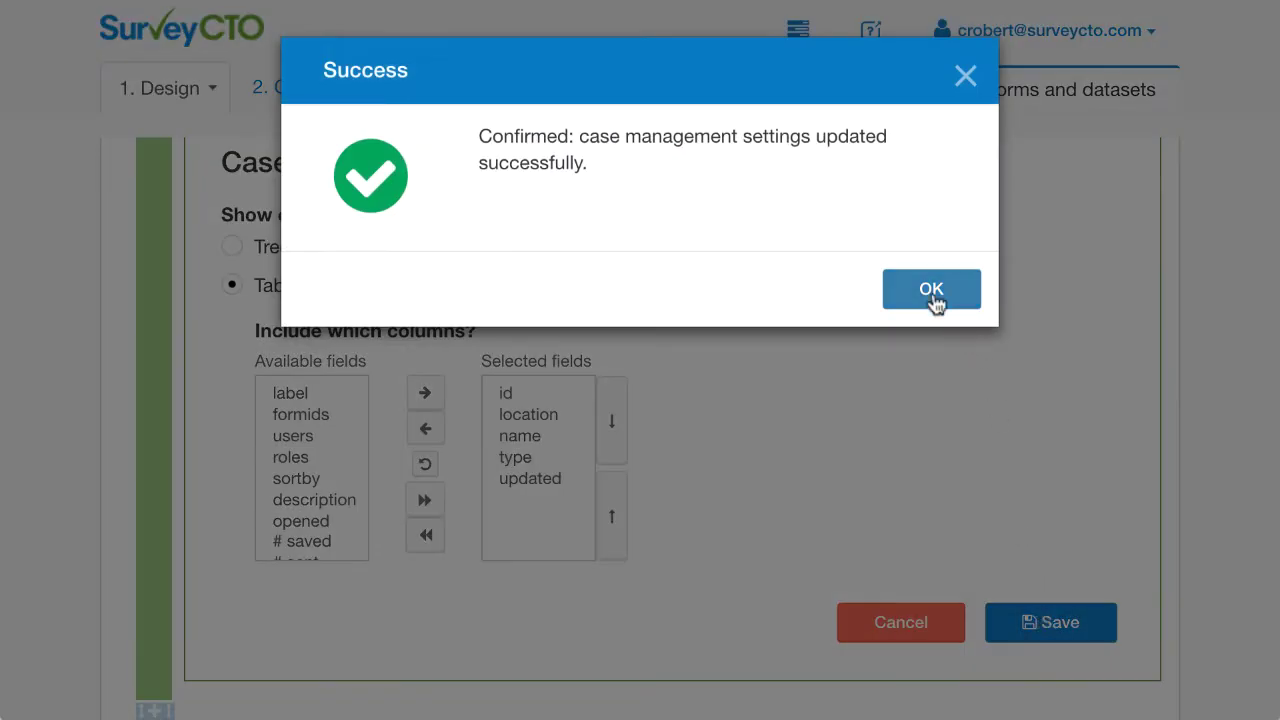
click(931, 290)
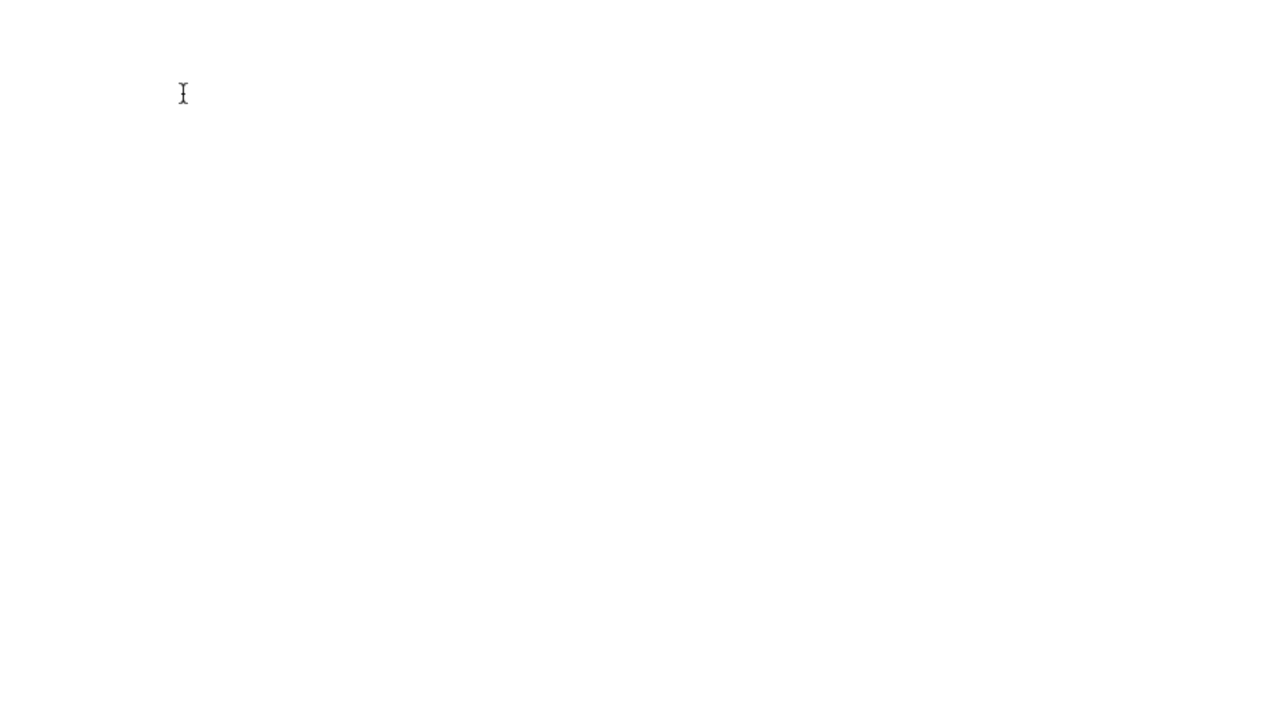
Switch to the Collect app's Manage Cases table and filter the cases by "urgent"
key(super+Tab)
key(super+Tab)
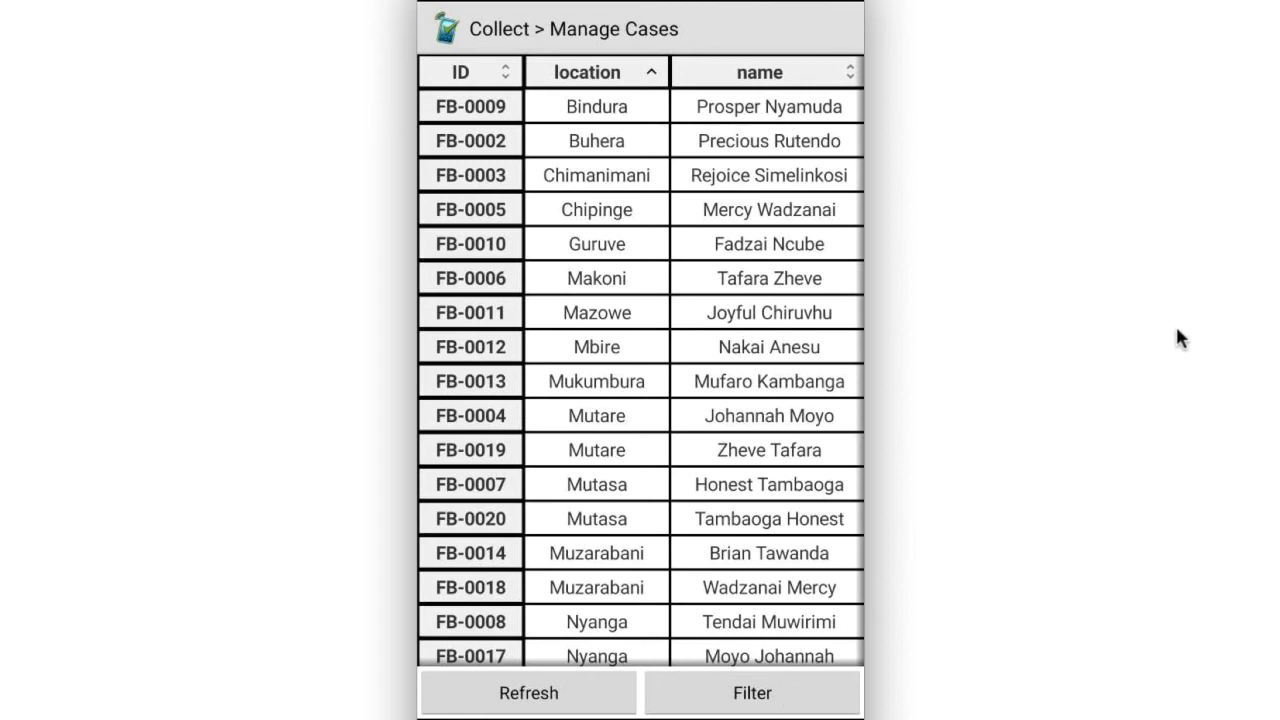
click(752, 692)
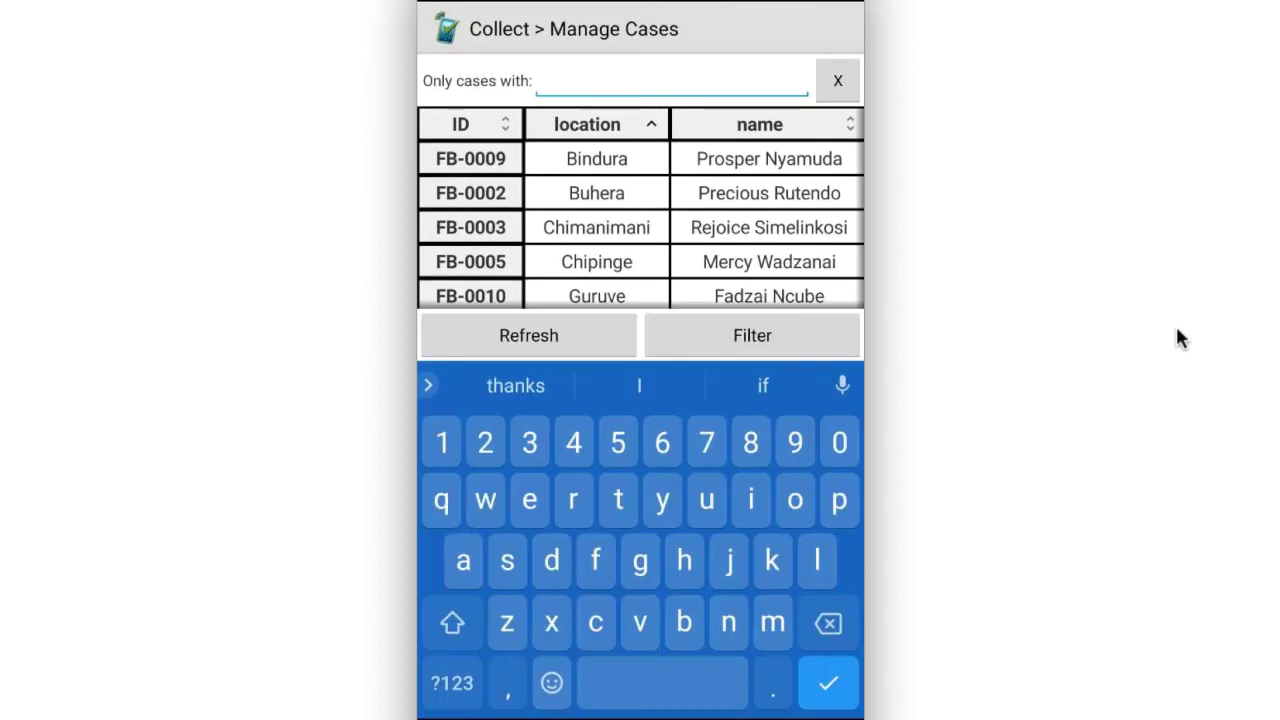
text(urg)
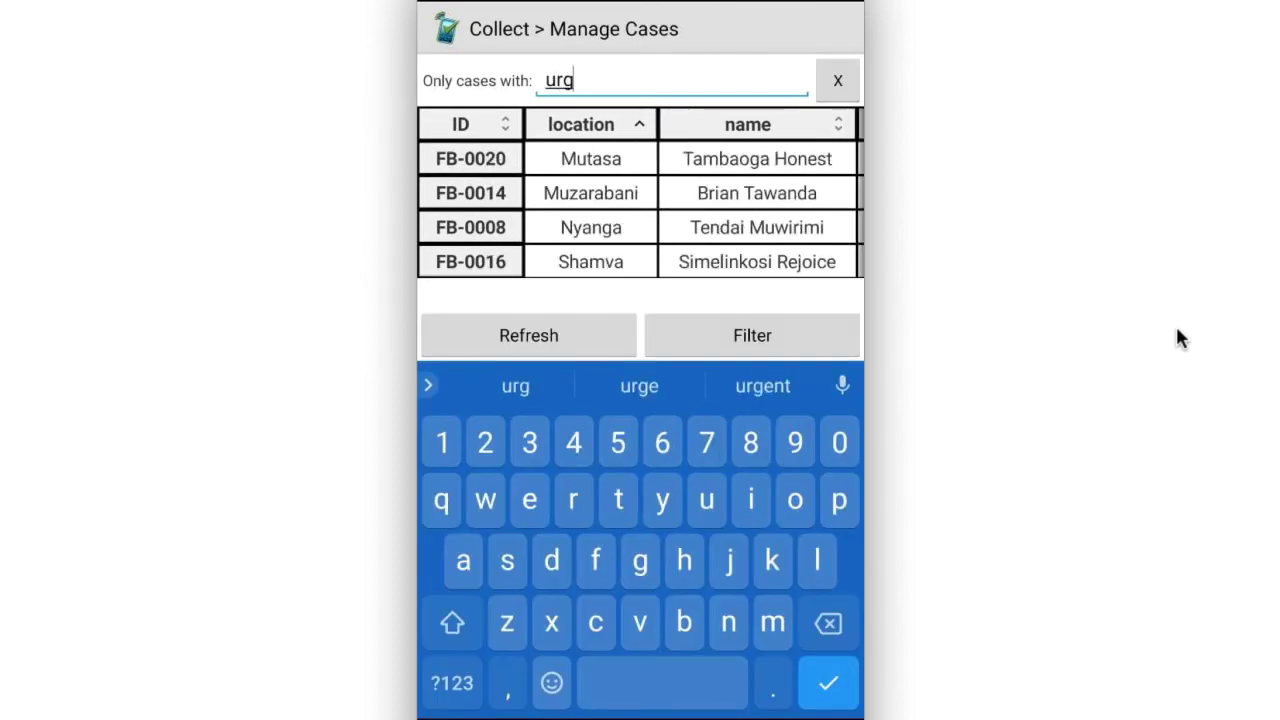
text(ent)
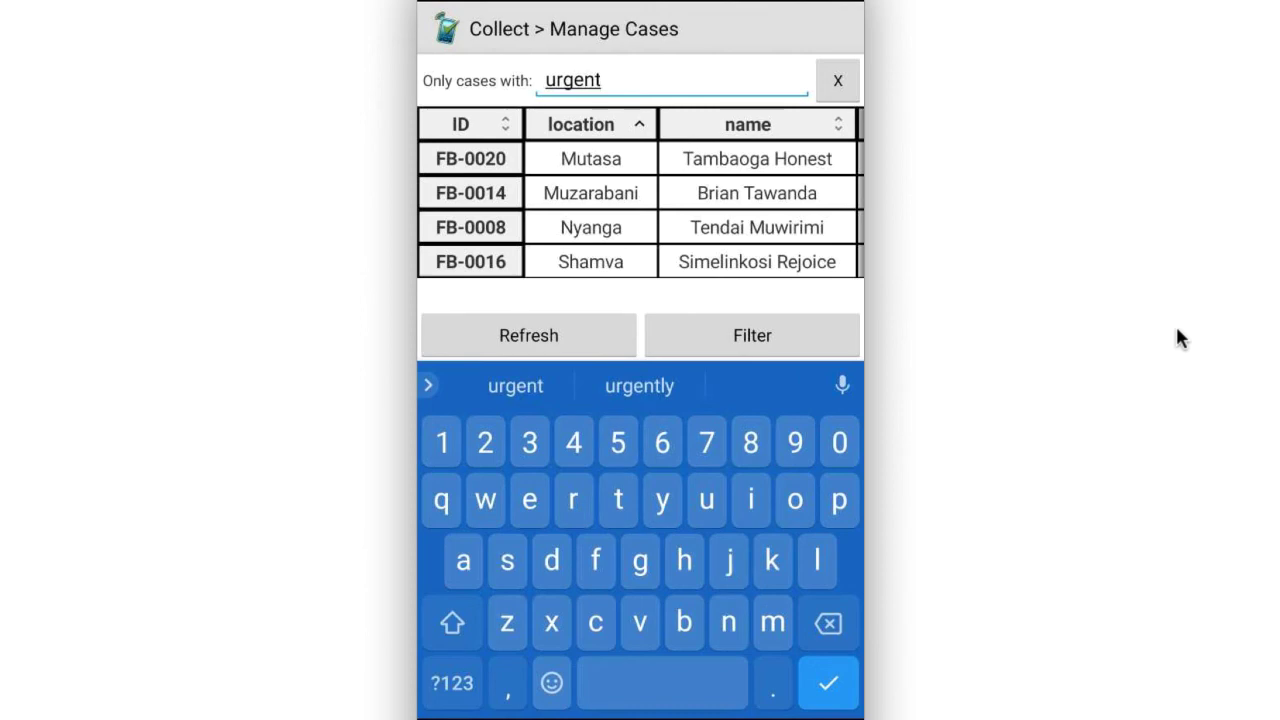
Review the type and updated columns of the filtered cases and clear the filter
scroll(692, 193, right, 1)
scroll(692, 193, right, 3)
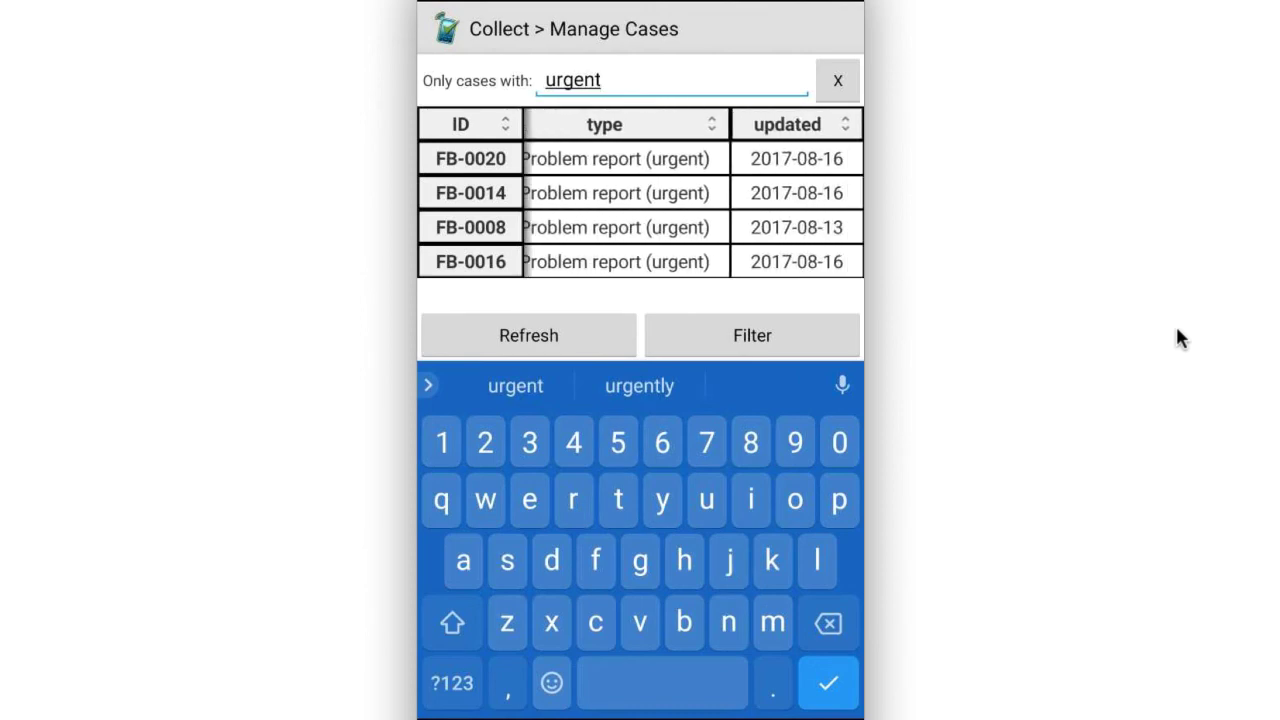
scroll(692, 193, left, 2)
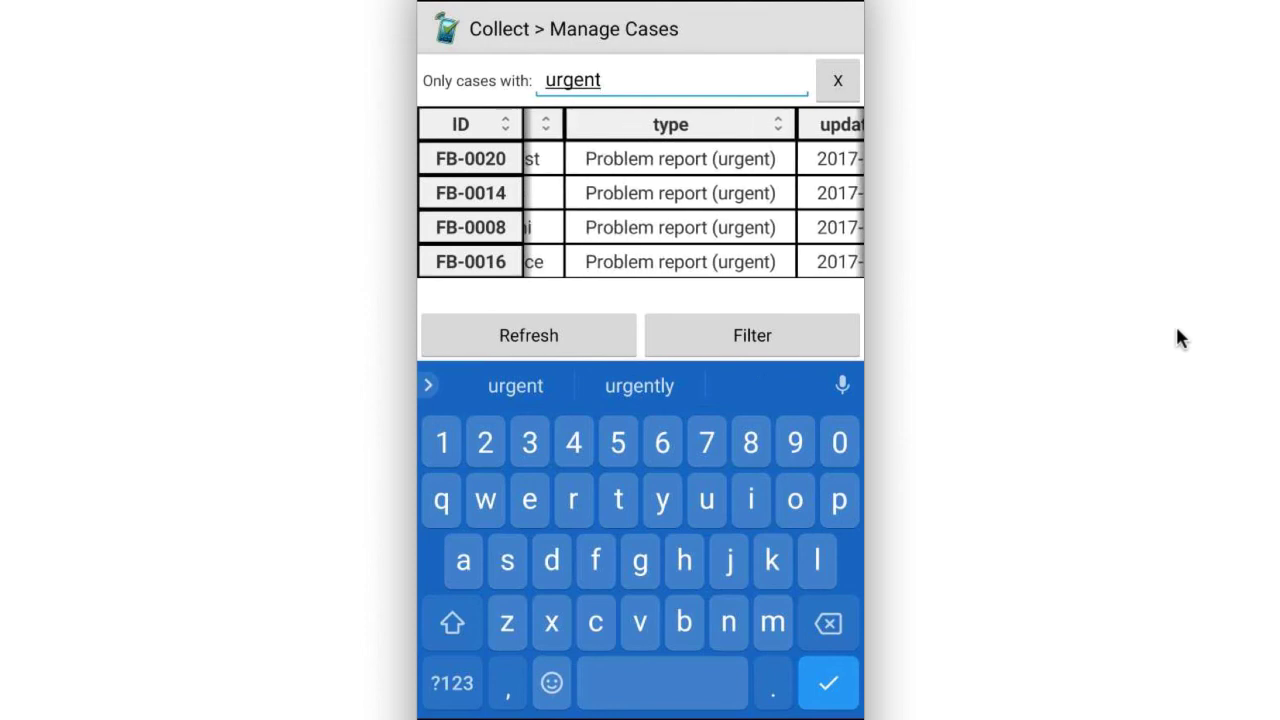
scroll(692, 193, right, 2)
scroll(692, 193, left, 2)
click(838, 81)
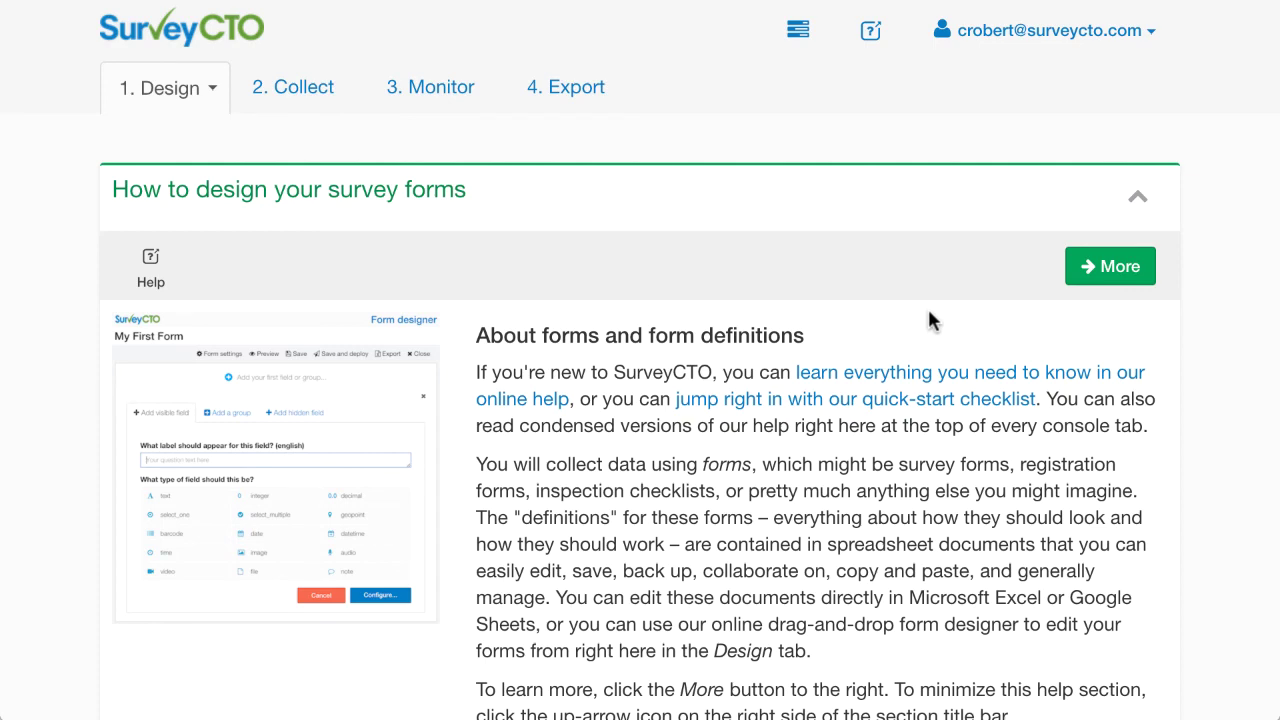
Look through the form and dataset groups on the Design page, from Review and correction workflow example to GPS data collection
scroll(772, 451, down, 5)
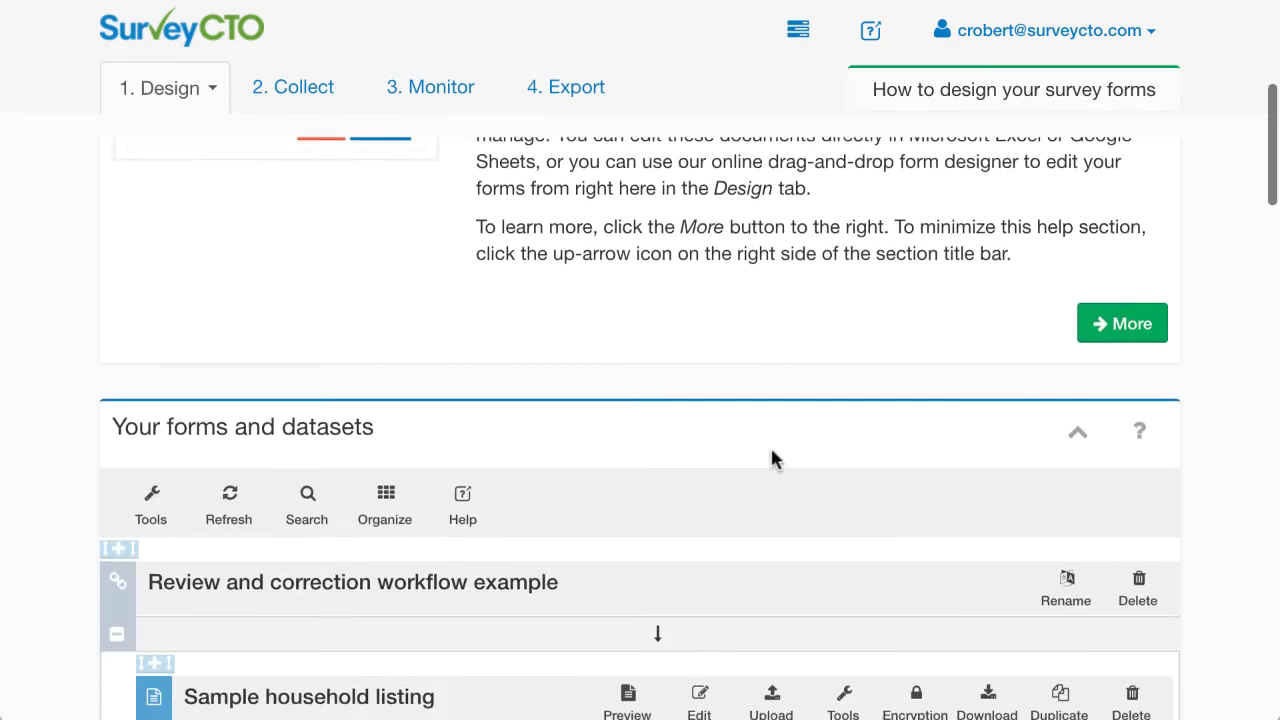
scroll(772, 451, down, 7)
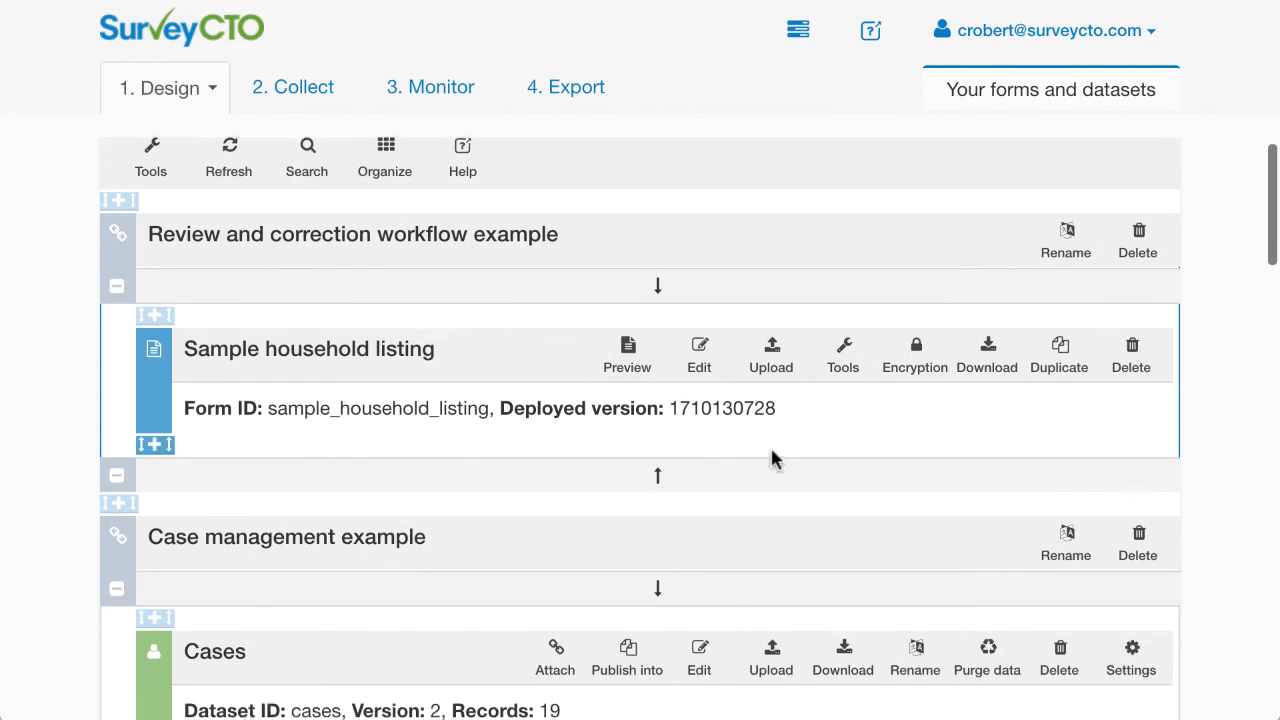
scroll(775, 458, down, 1)
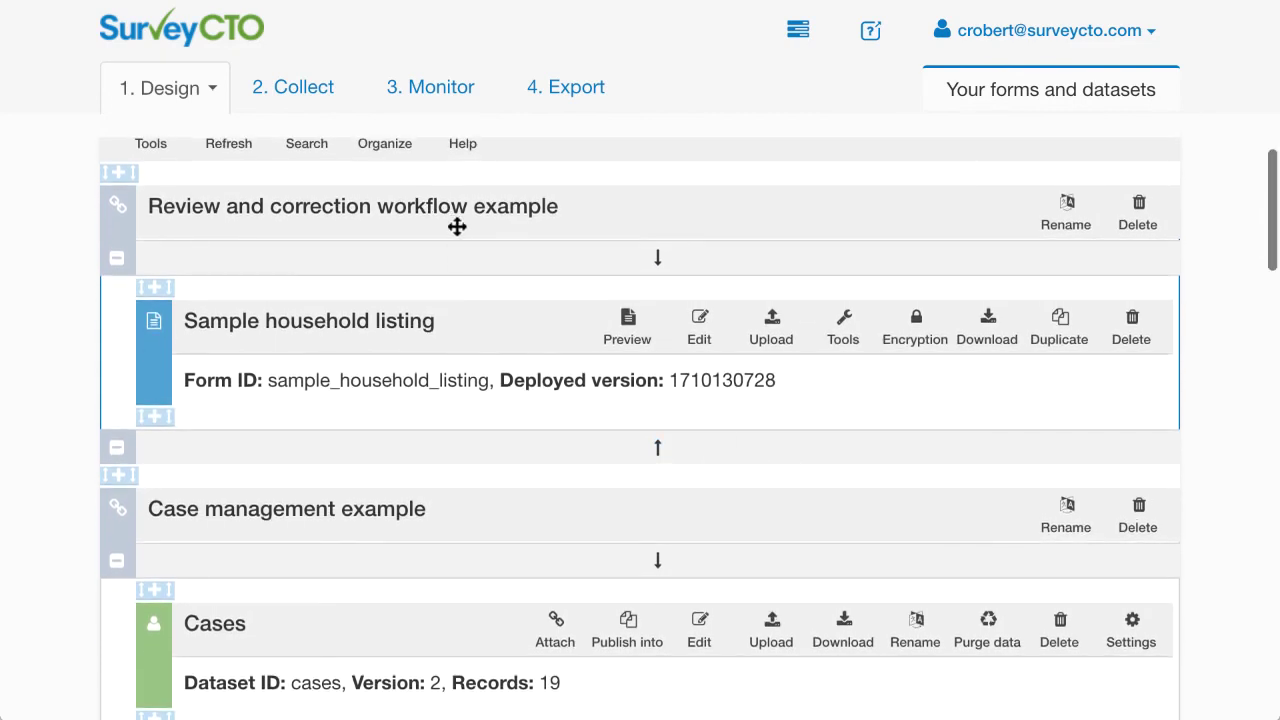
scroll(586, 446, down, 3)
scroll(581, 437, down, 2)
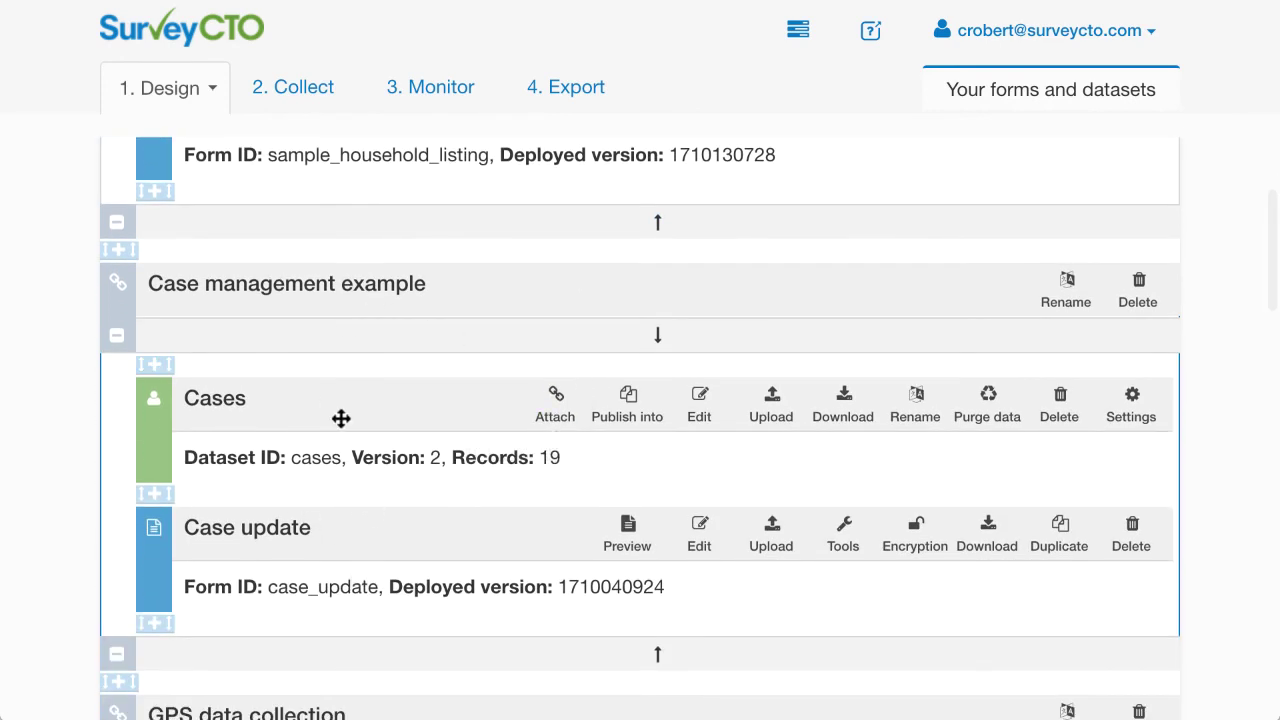
scroll(391, 457, down, 6)
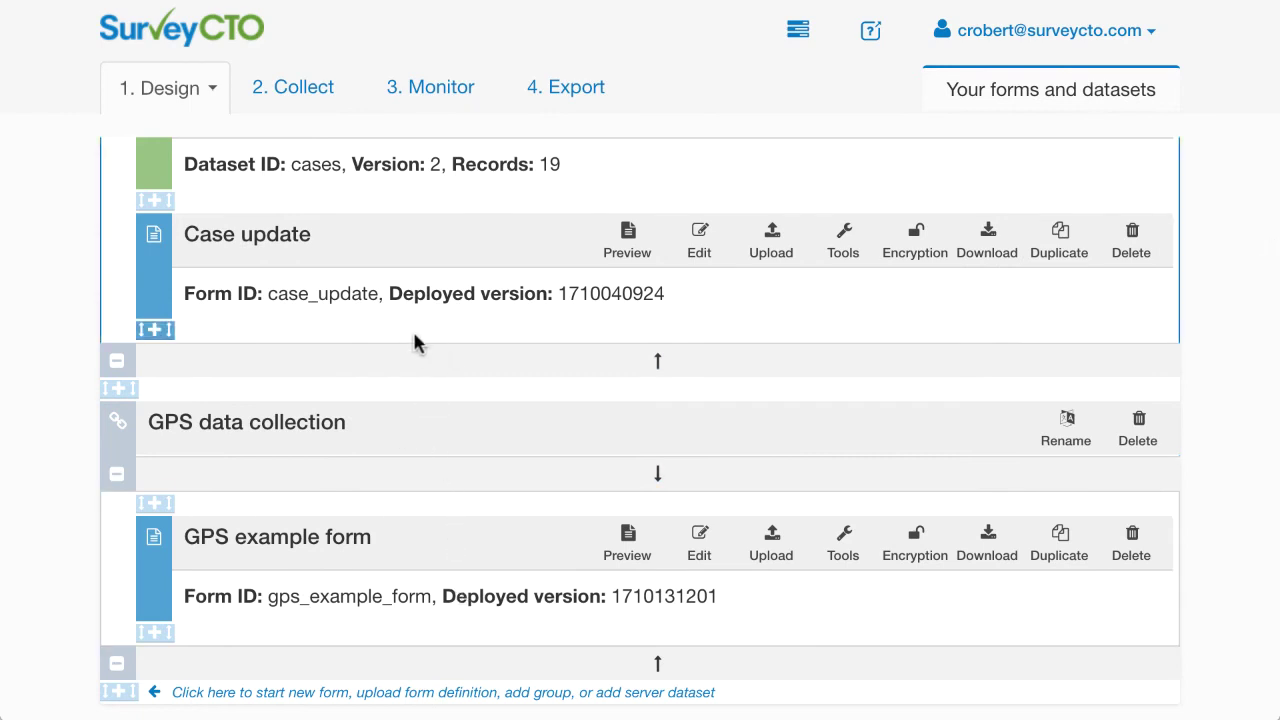
scroll(411, 331, up, 4)
scroll(408, 330, up, 12)
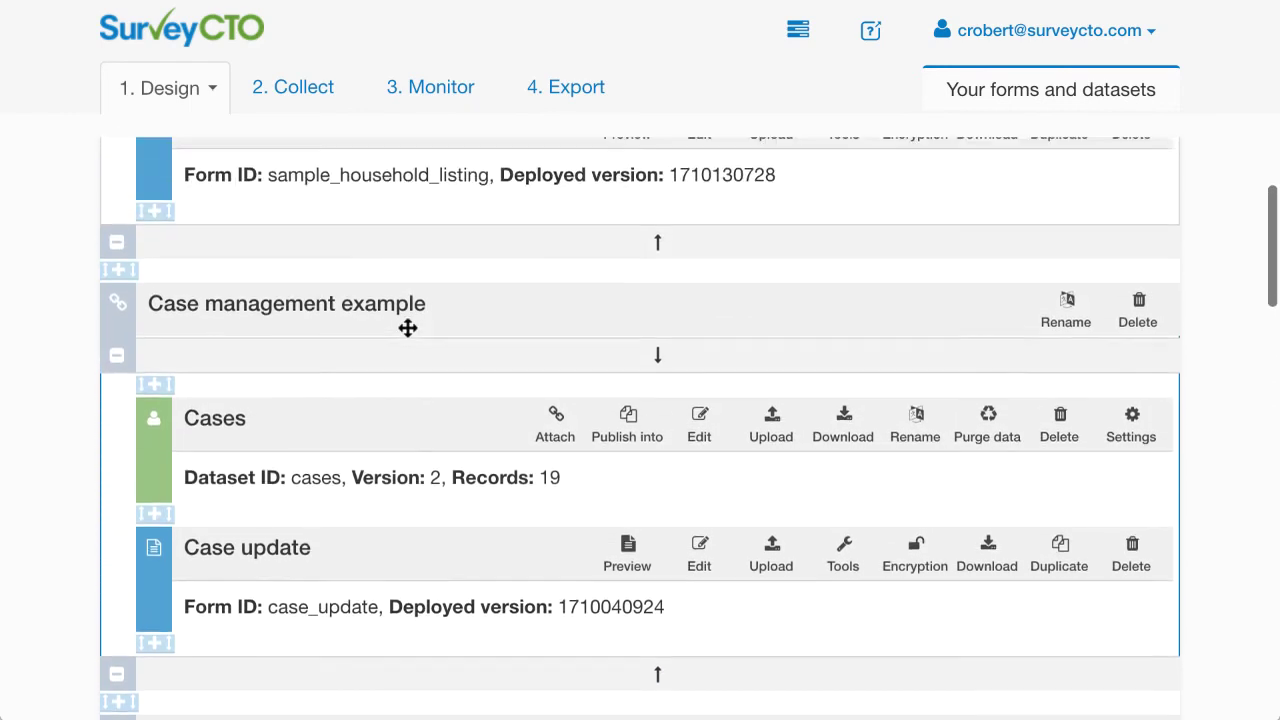
scroll(408, 330, down, 2)
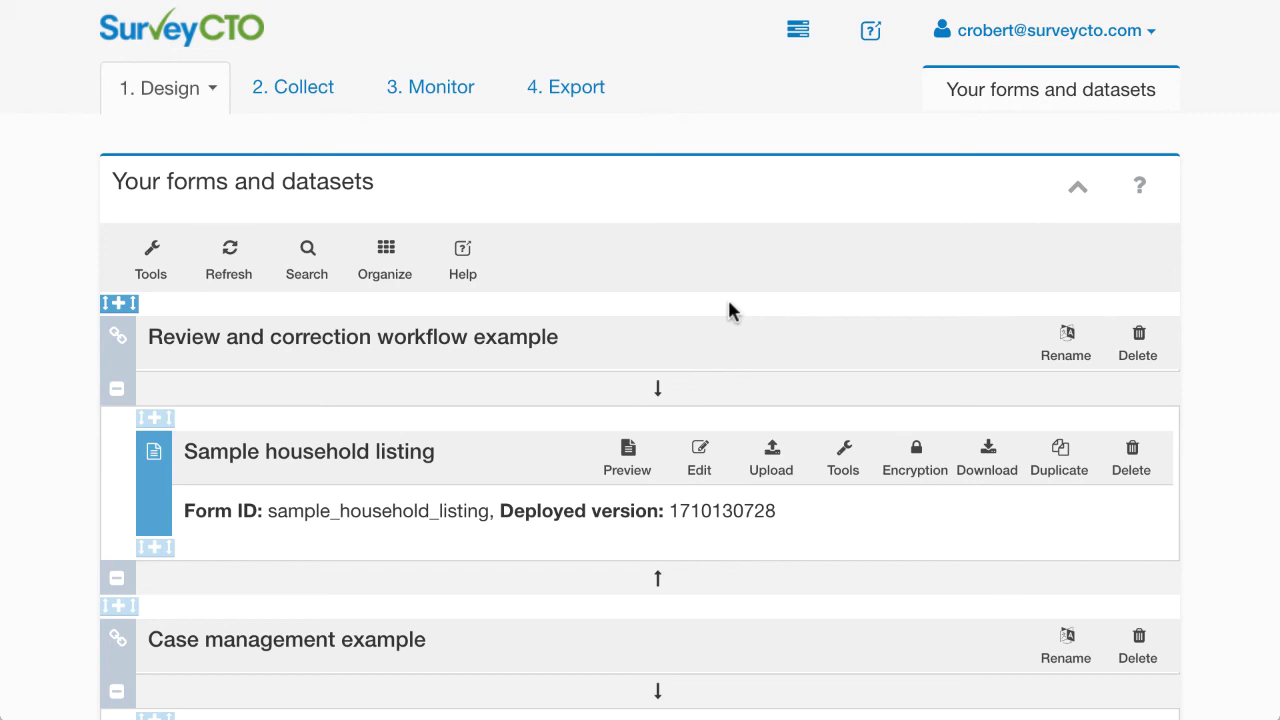
Search the forms and datasets for "case", step forward and back through the matches, and close the search
click(313, 270)
text(case)
key(BackSpace)
key(BackSpace)
key(BackSpace)
key(BackSpace)
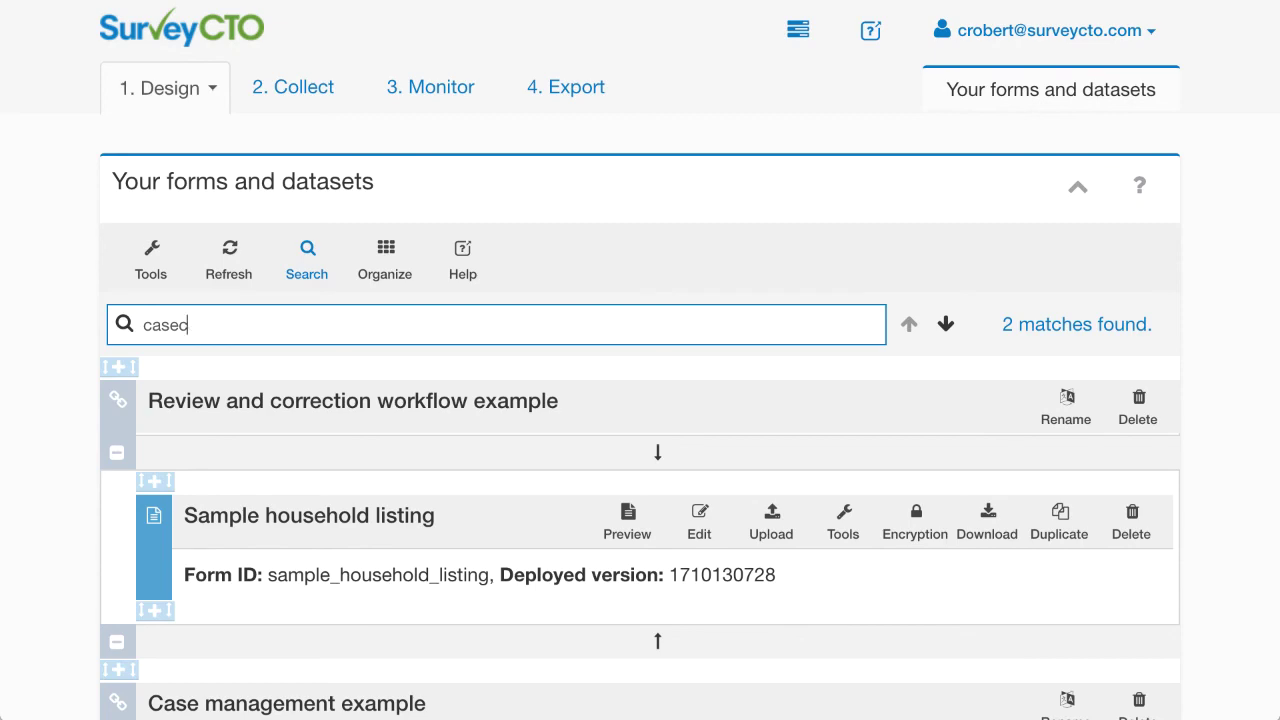
key(Return)
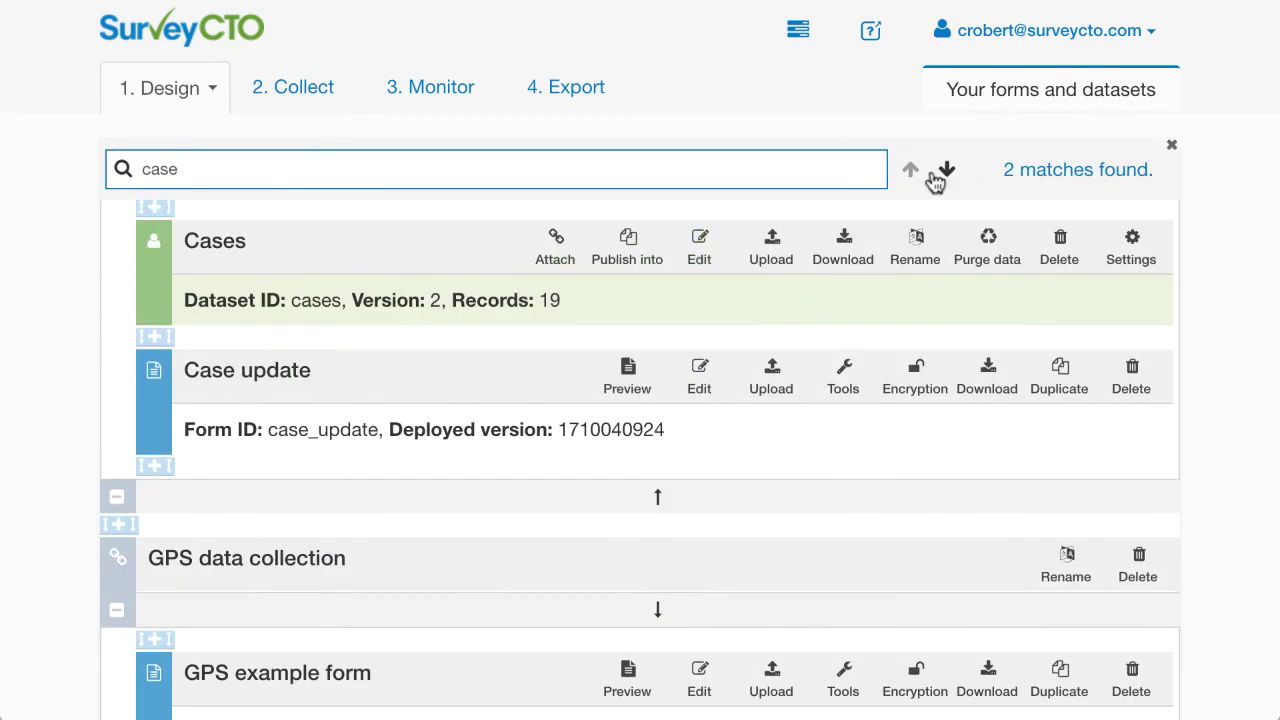
click(952, 169)
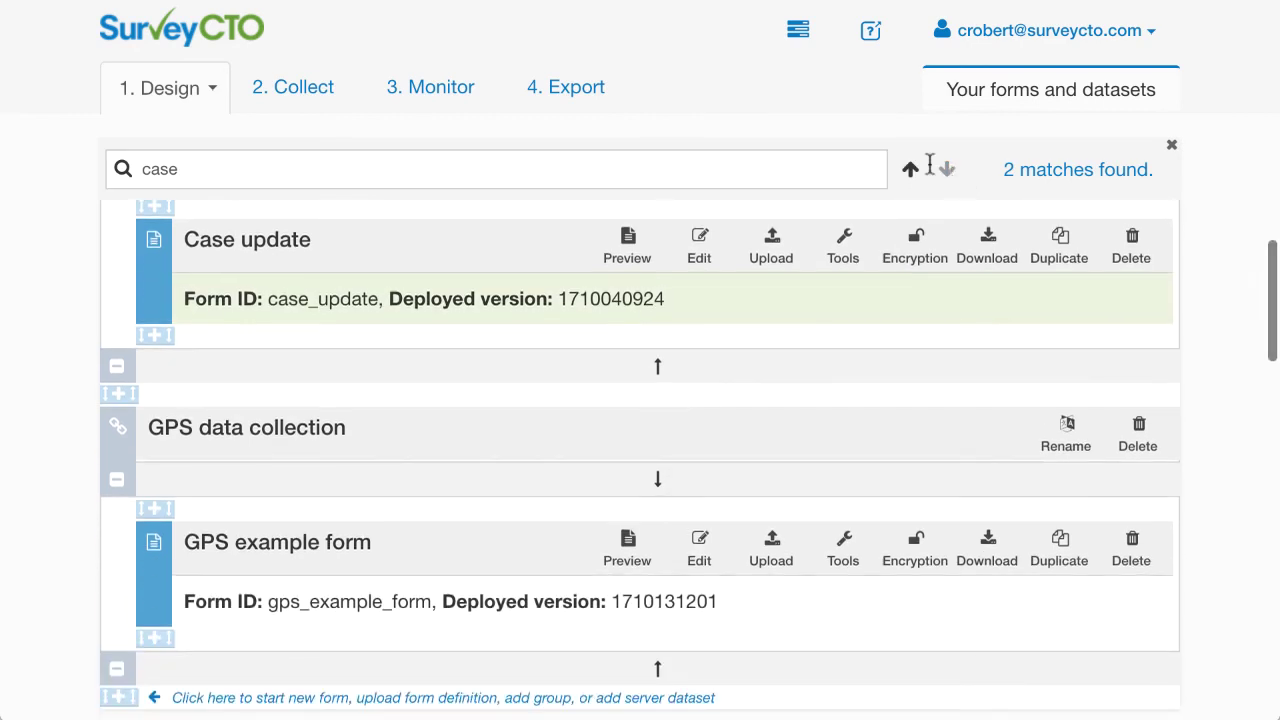
click(914, 171)
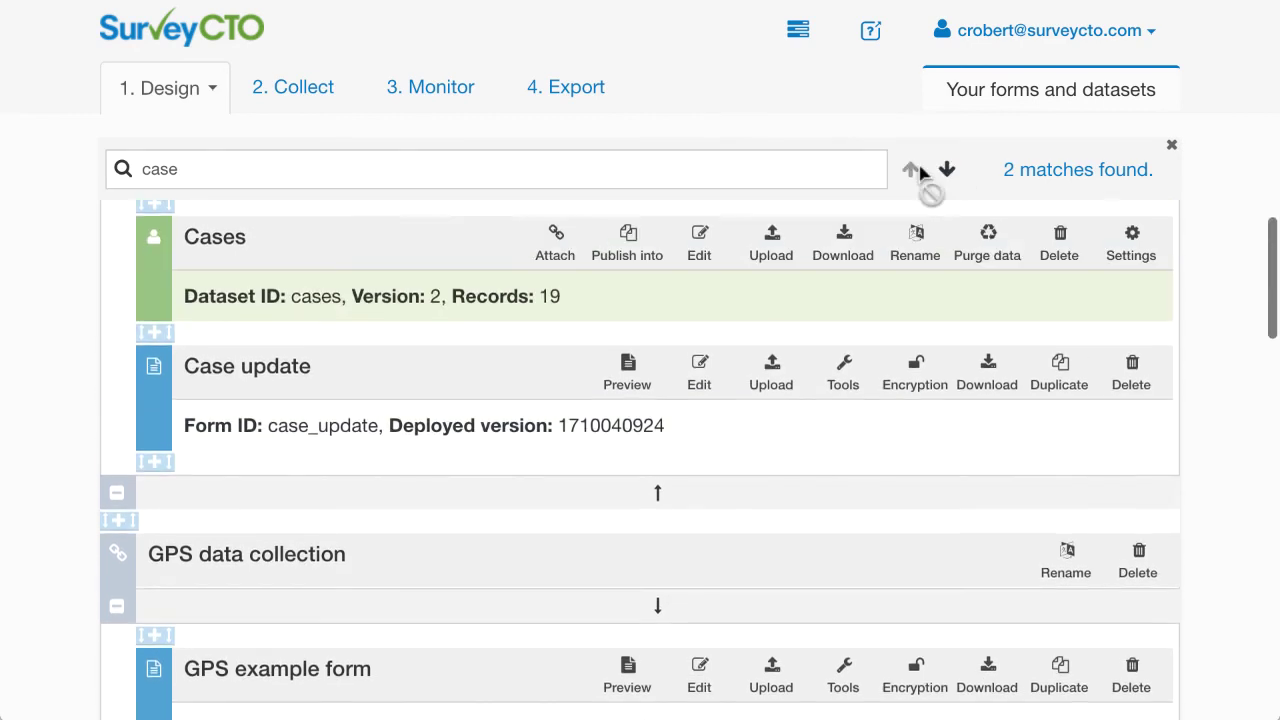
click(1171, 146)
Return to the Review and correction workflow example group and try to reposition the Sample household listing form
scroll(469, 291, up, 6)
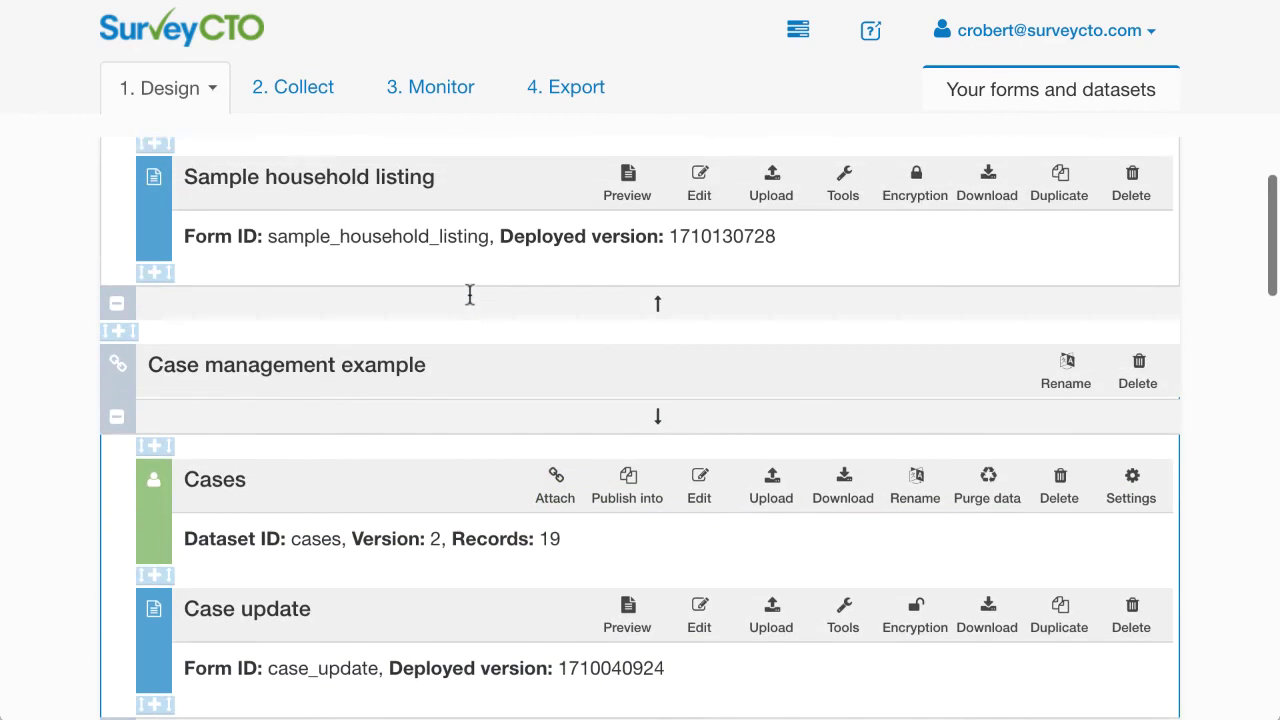
scroll(472, 305, down, 1)
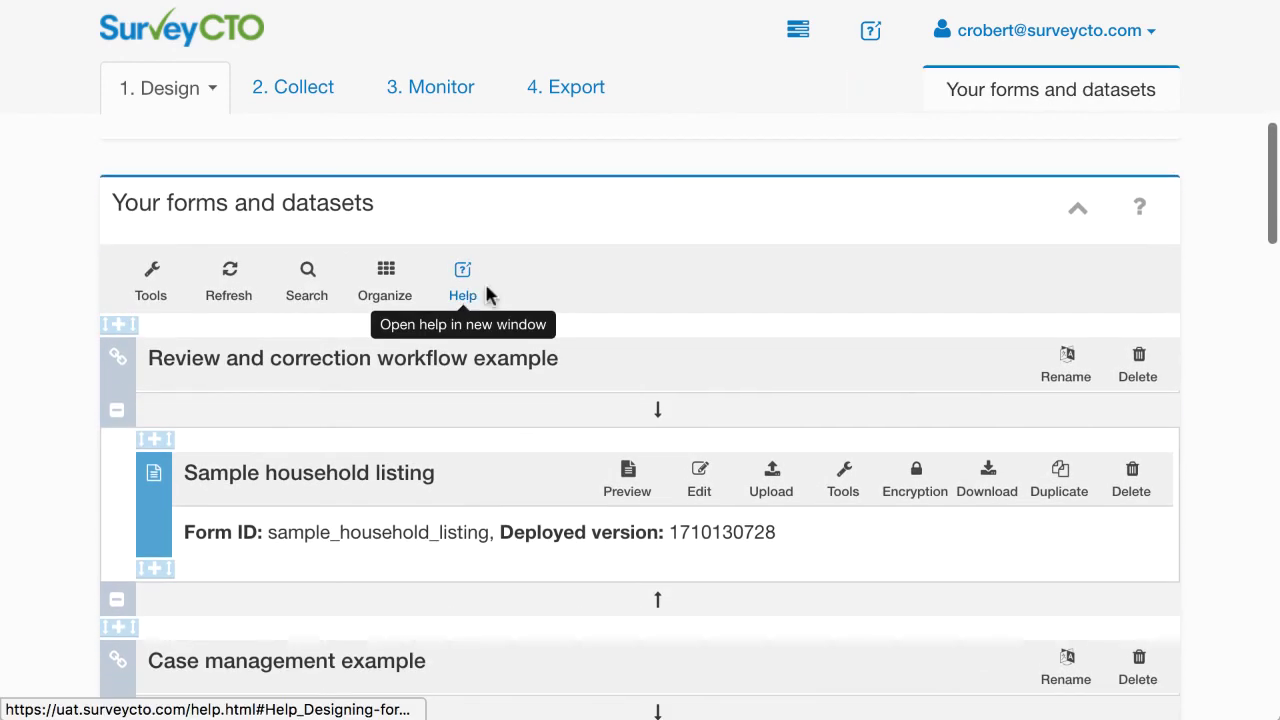
scroll(354, 459, down, 2)
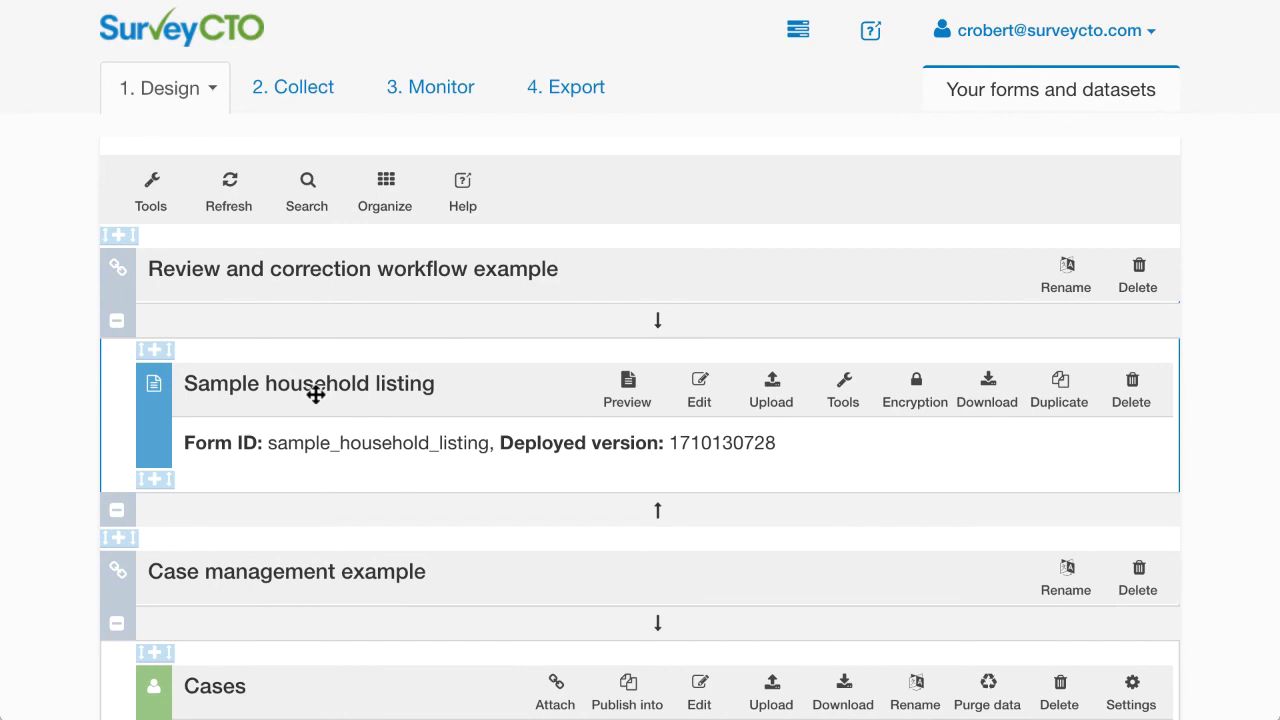
drag(323, 403, 312, 373)
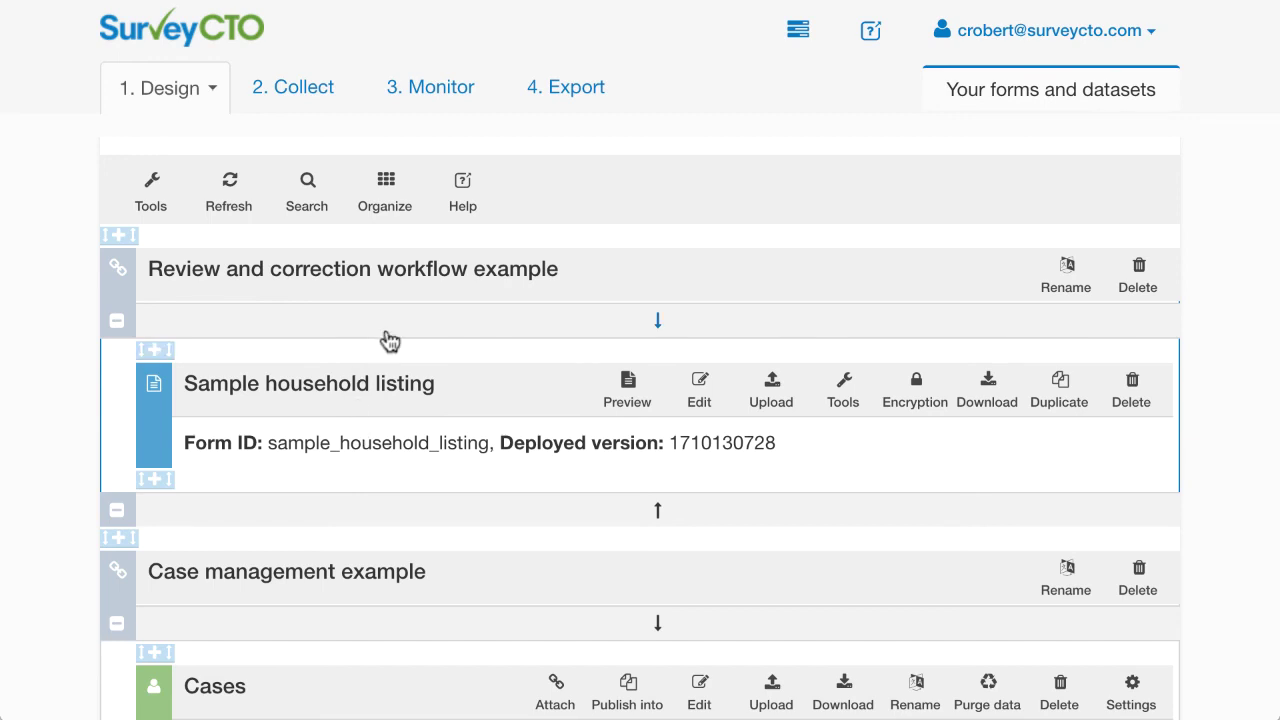
Start organizing the forms and datasets, select the Case management example group and the sample_household_listing form, and cancel the reorganization
click(384, 199)
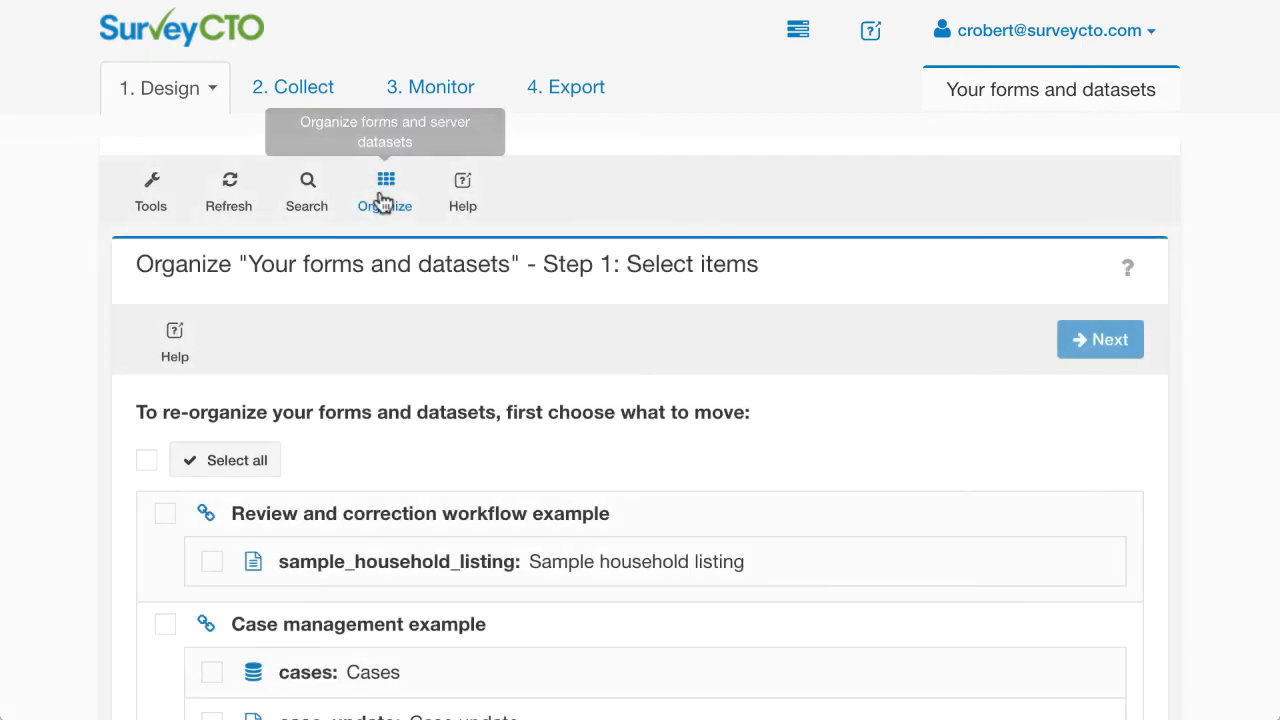
scroll(362, 465, down, 1)
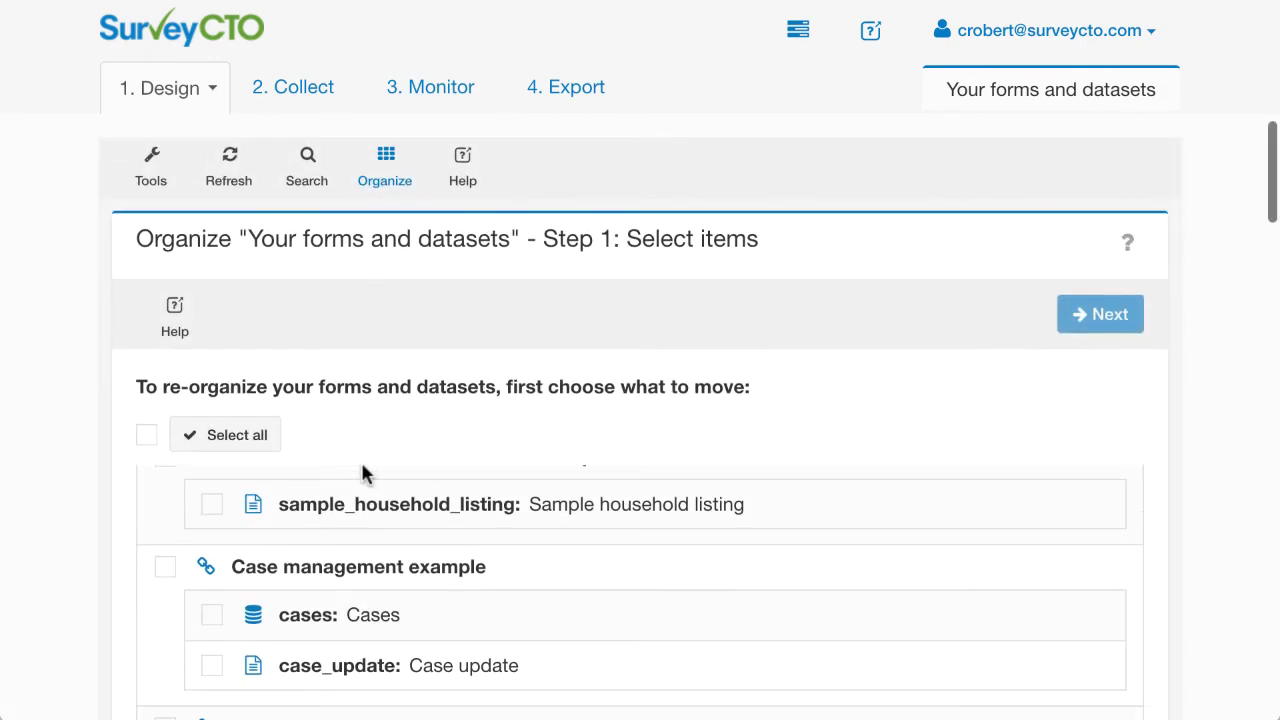
scroll(362, 465, up, 1)
scroll(87, 526, down, 3)
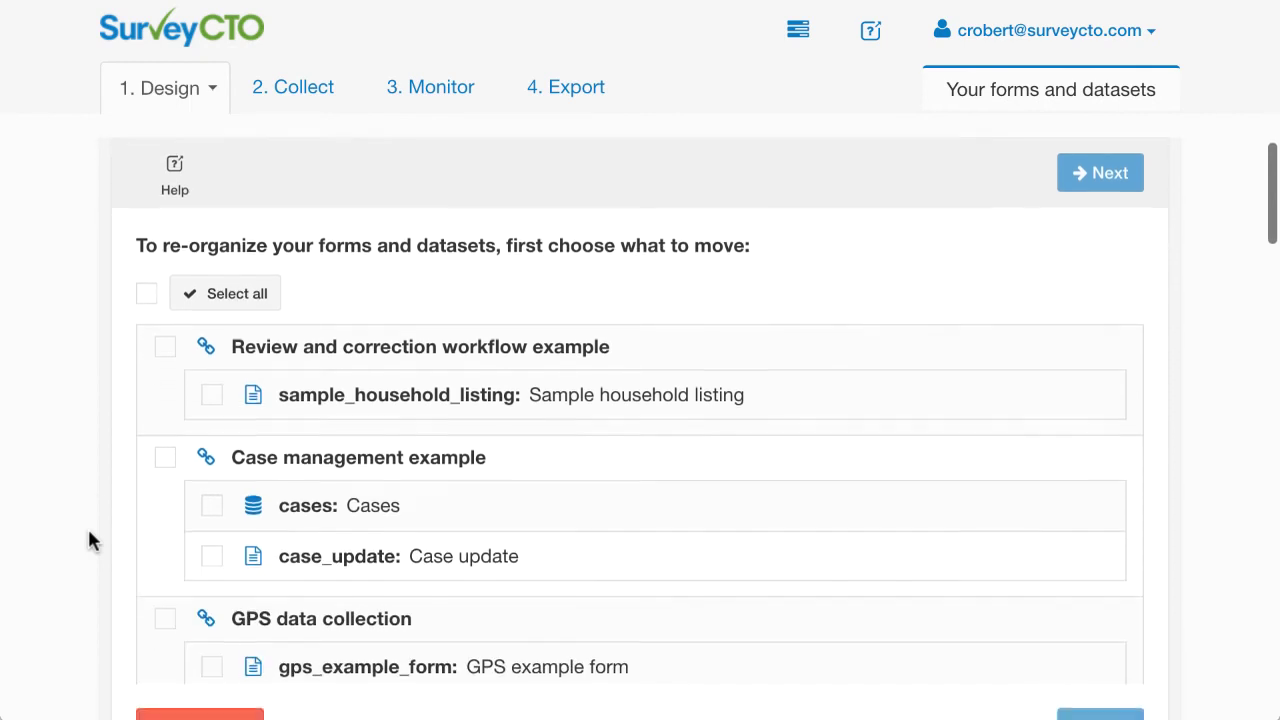
scroll(316, 440, down, 1)
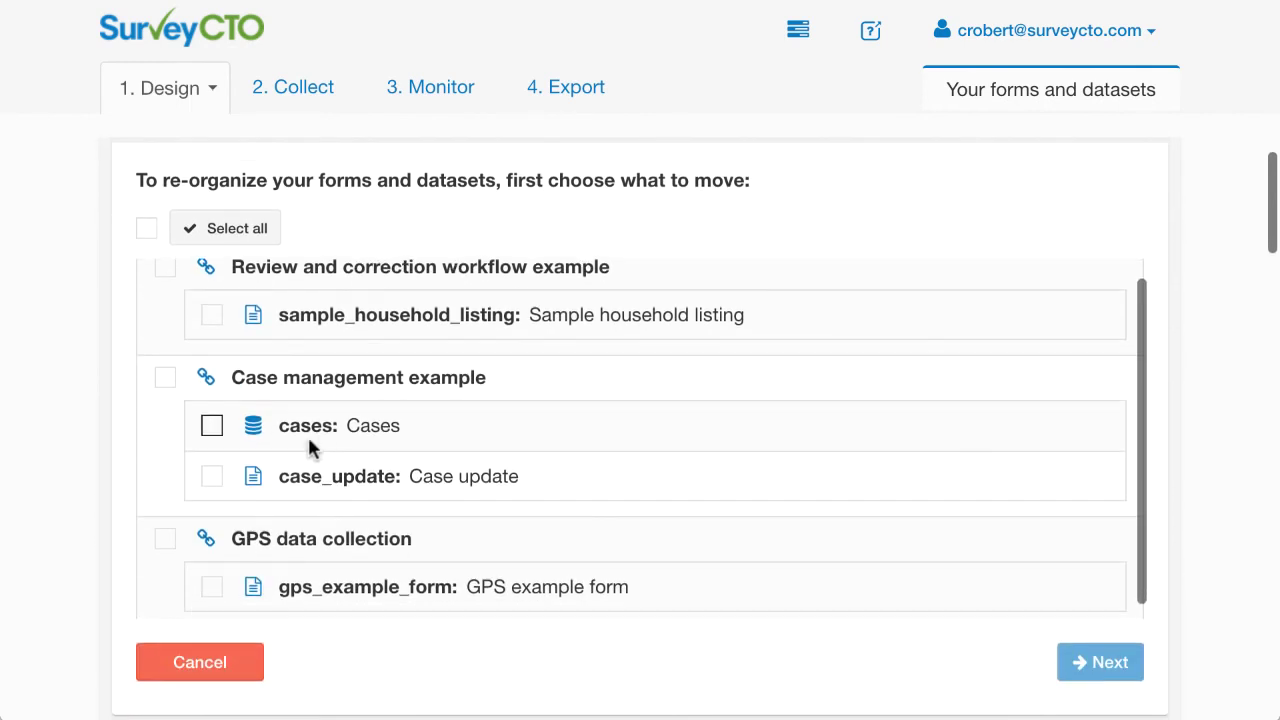
click(165, 381)
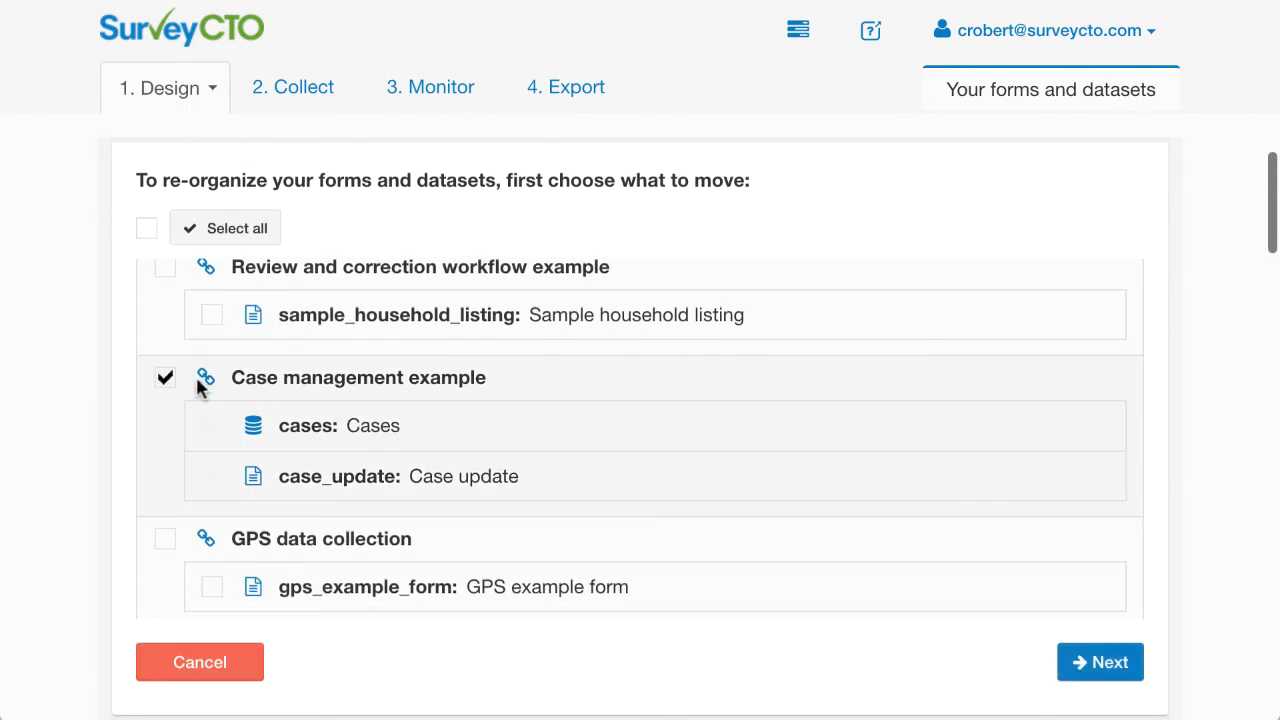
click(211, 316)
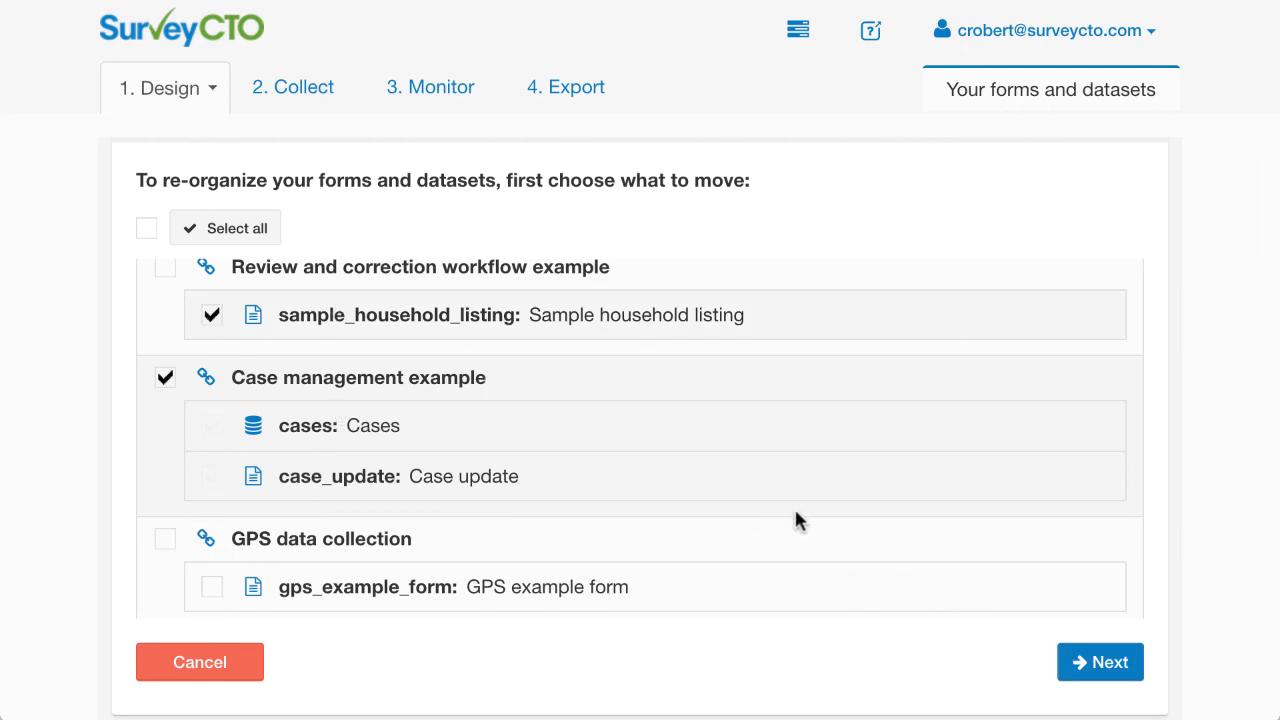
click(206, 662)
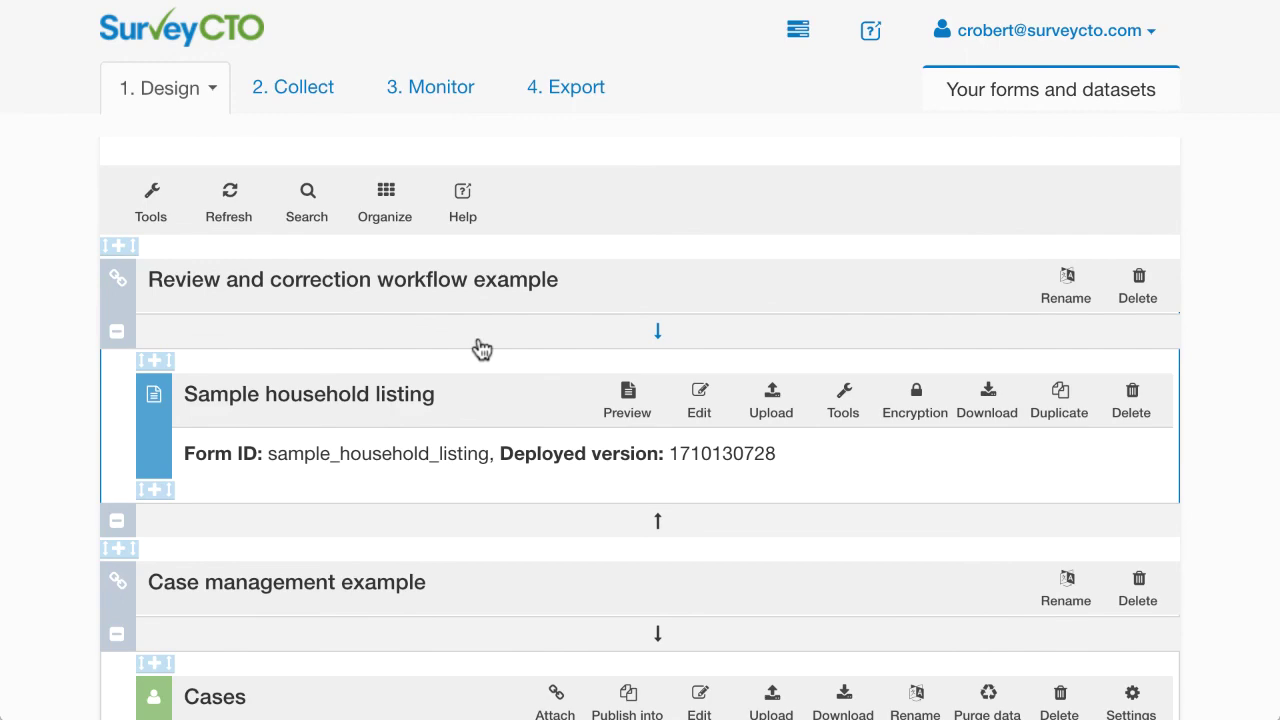
Review the SurveyCTO usage summary and the data storage breakdown by form and dataset, and close the breakdown
scroll(481, 348, up, 10)
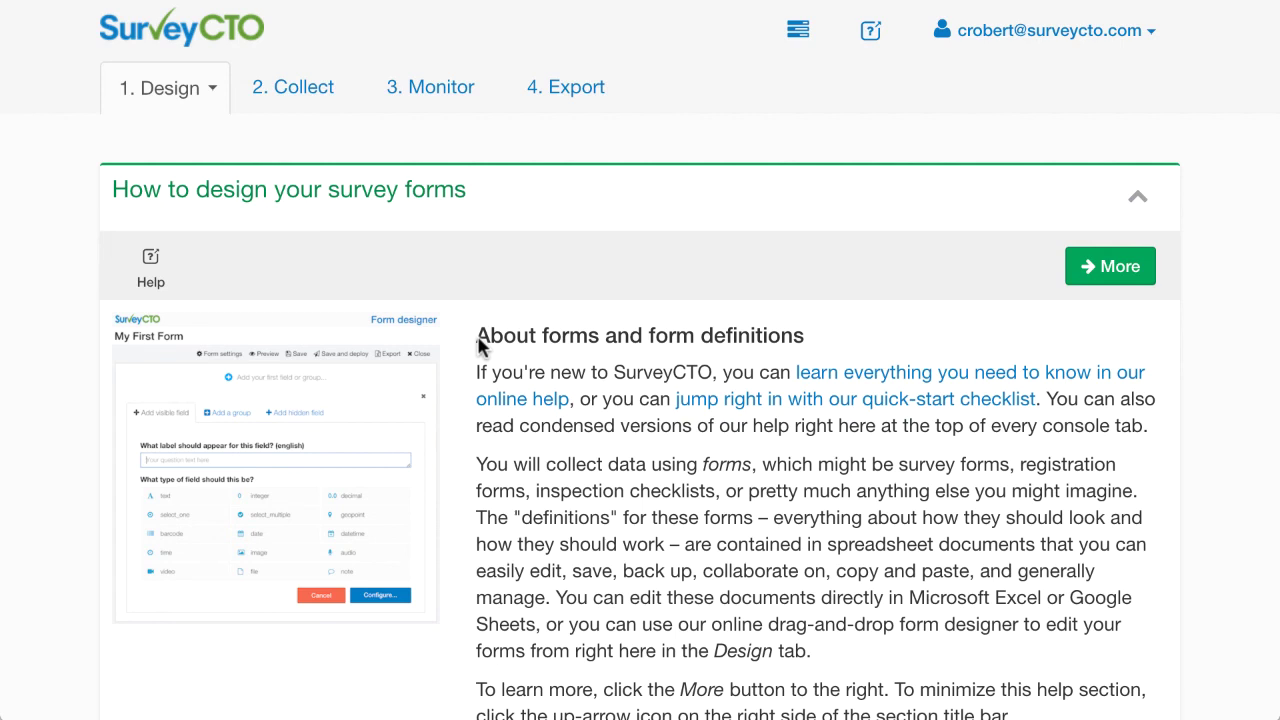
click(797, 36)
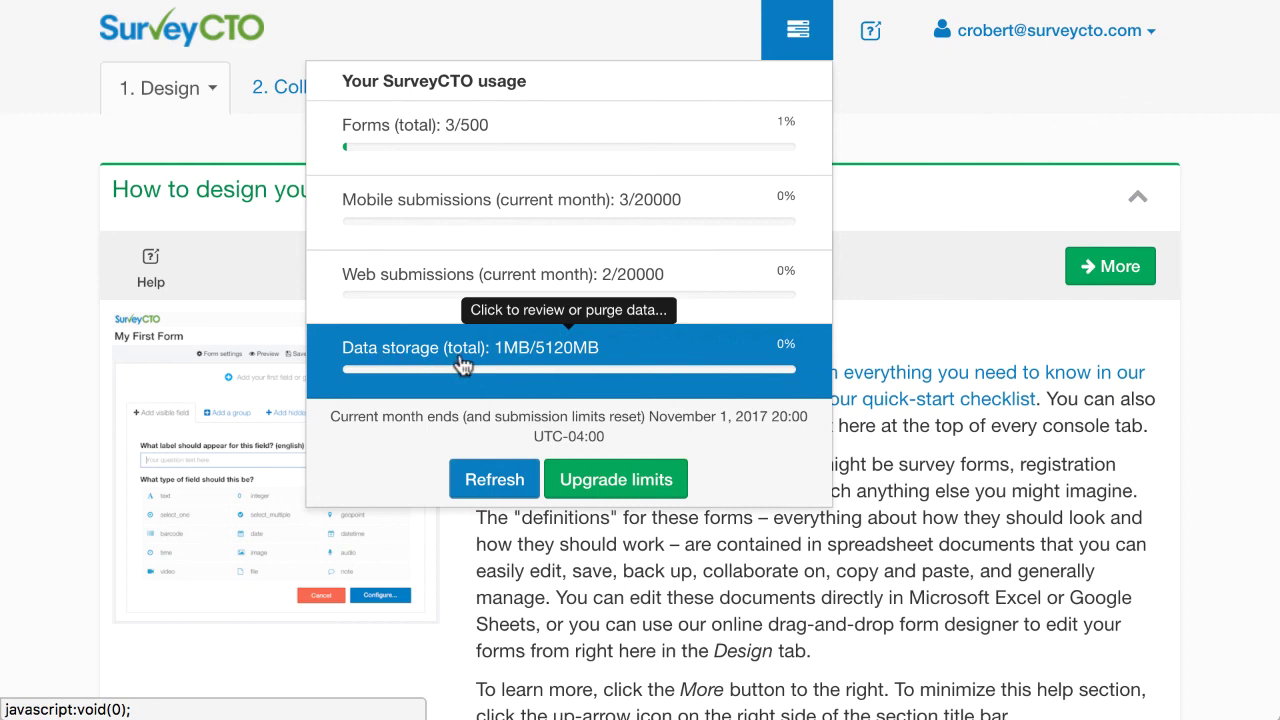
click(458, 362)
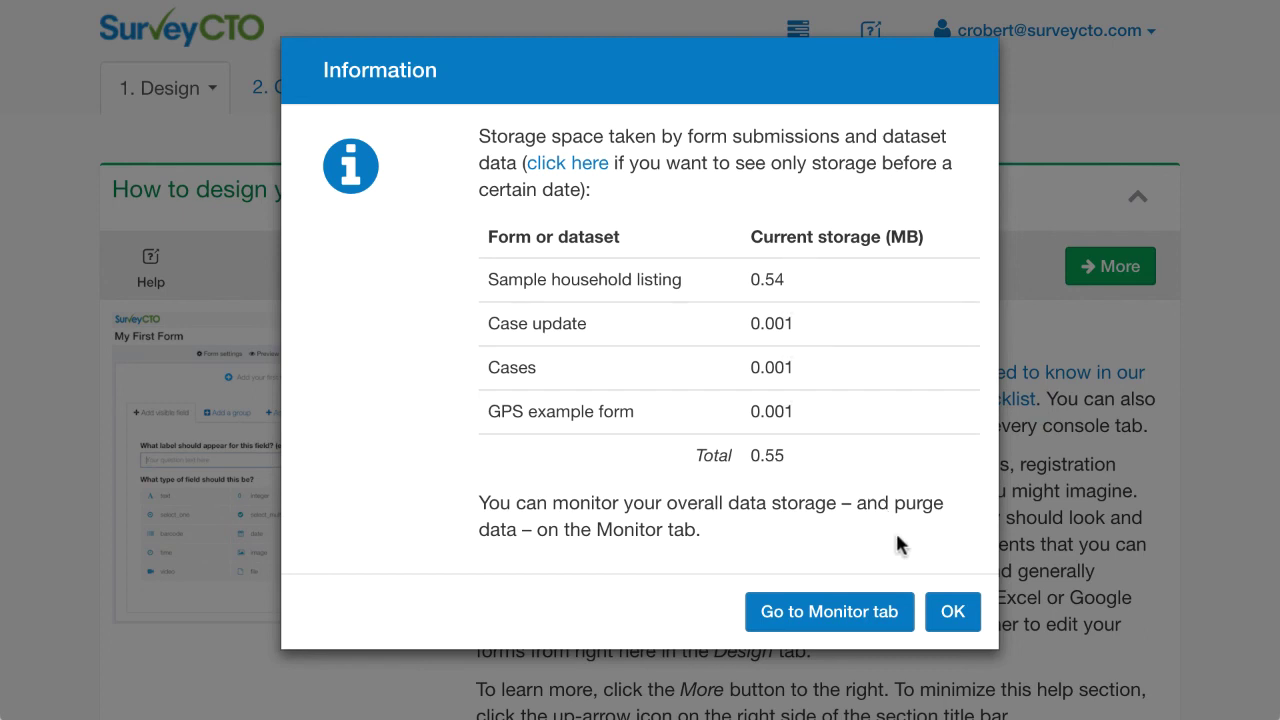
click(953, 614)
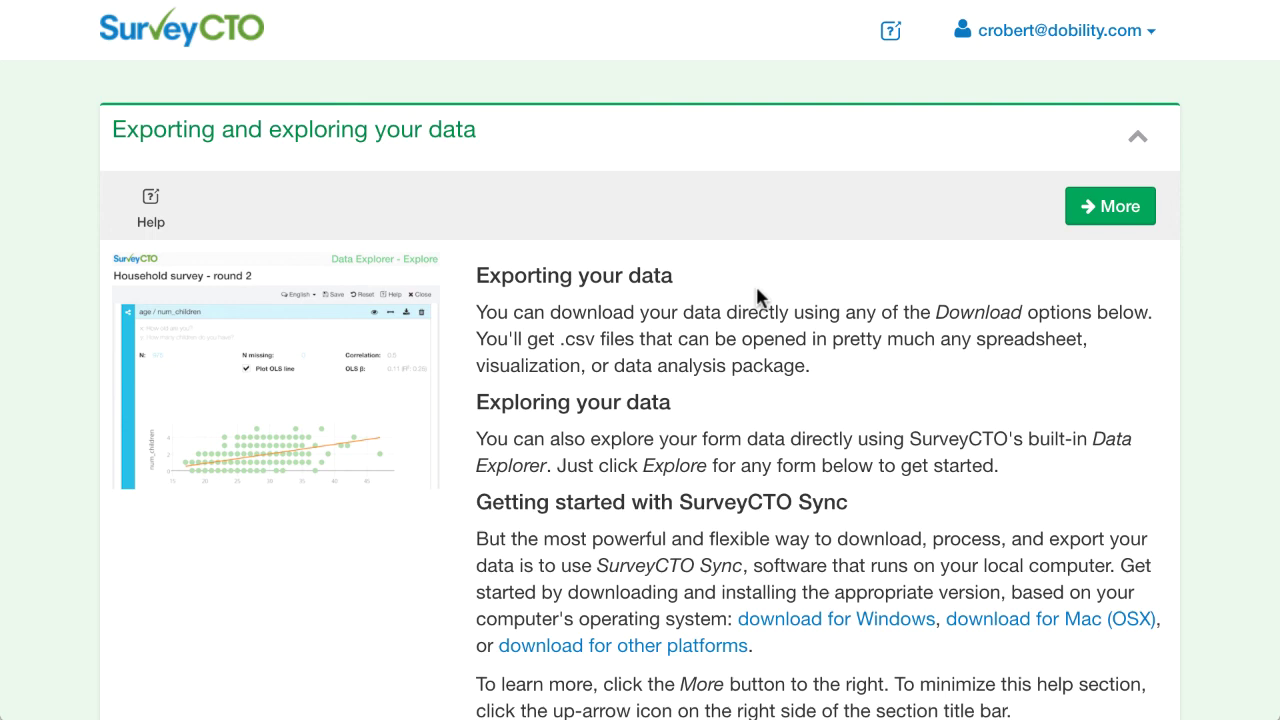
Examine the exporting help and the actions offered for each form and dataset in Your forms and data, down to GPS data collection
scroll(757, 290, down, 7)
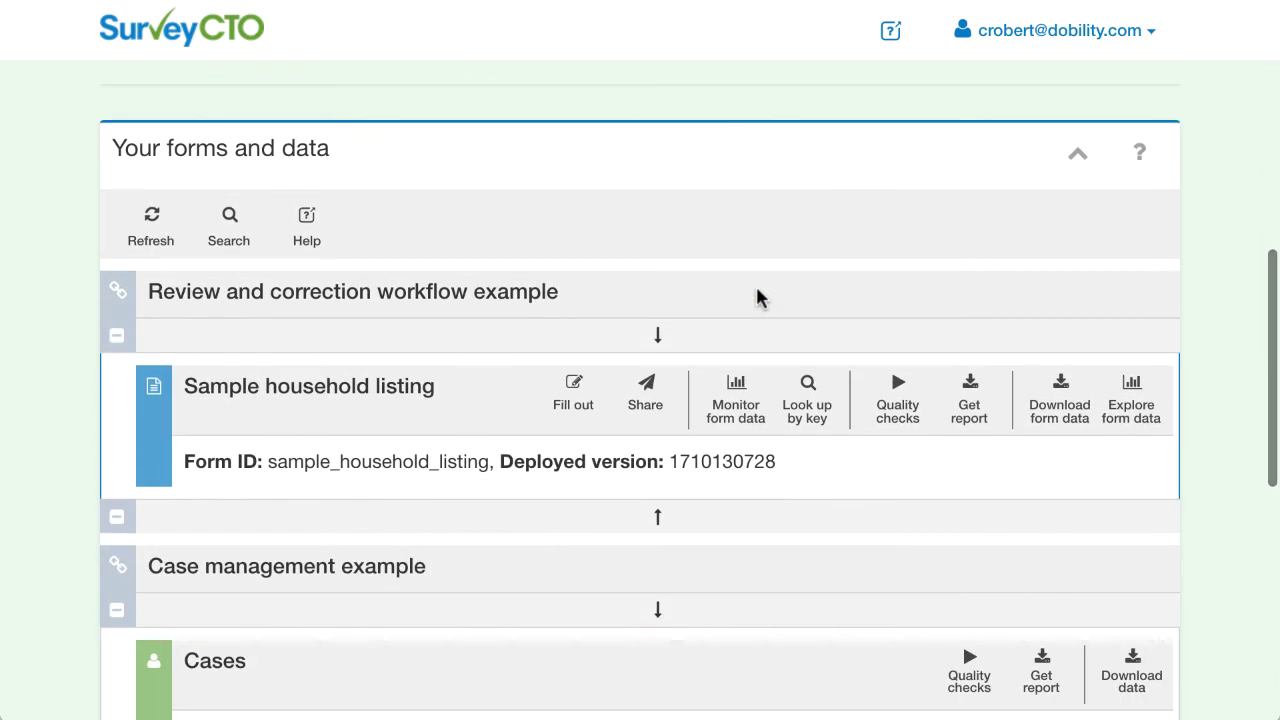
scroll(757, 295, up, 6)
scroll(757, 293, up, 2)
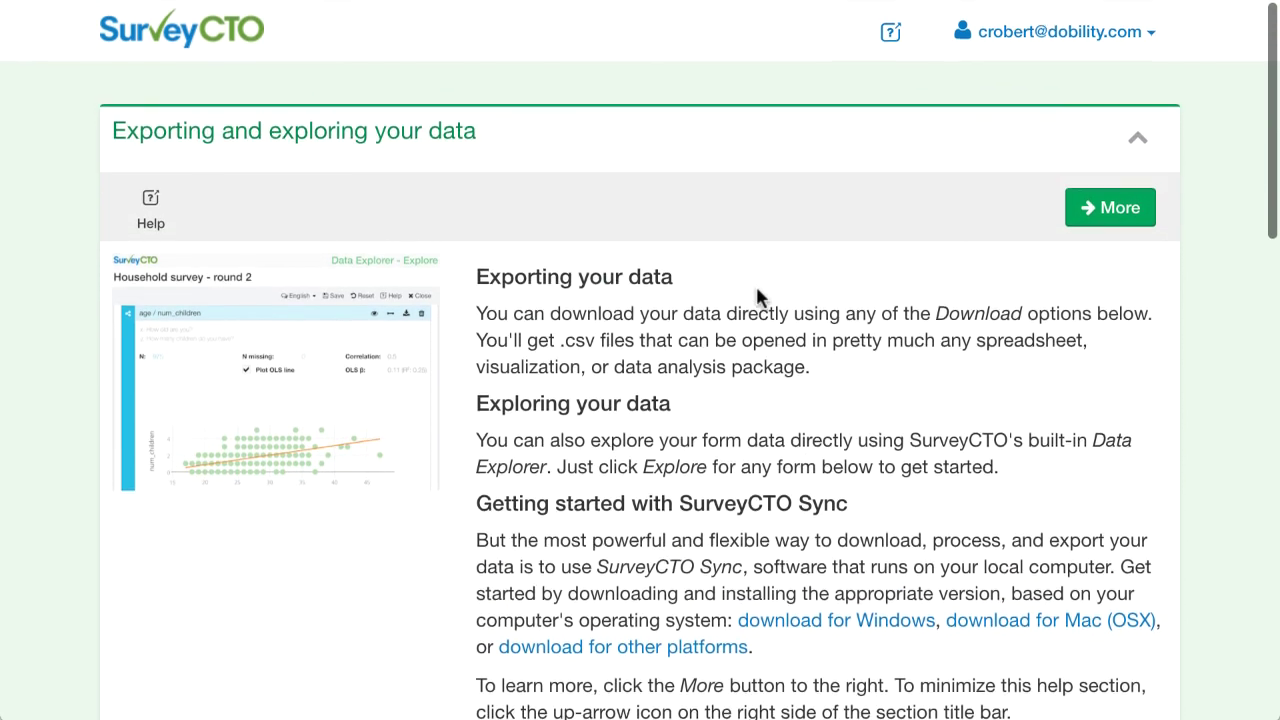
scroll(695, 362, down, 6)
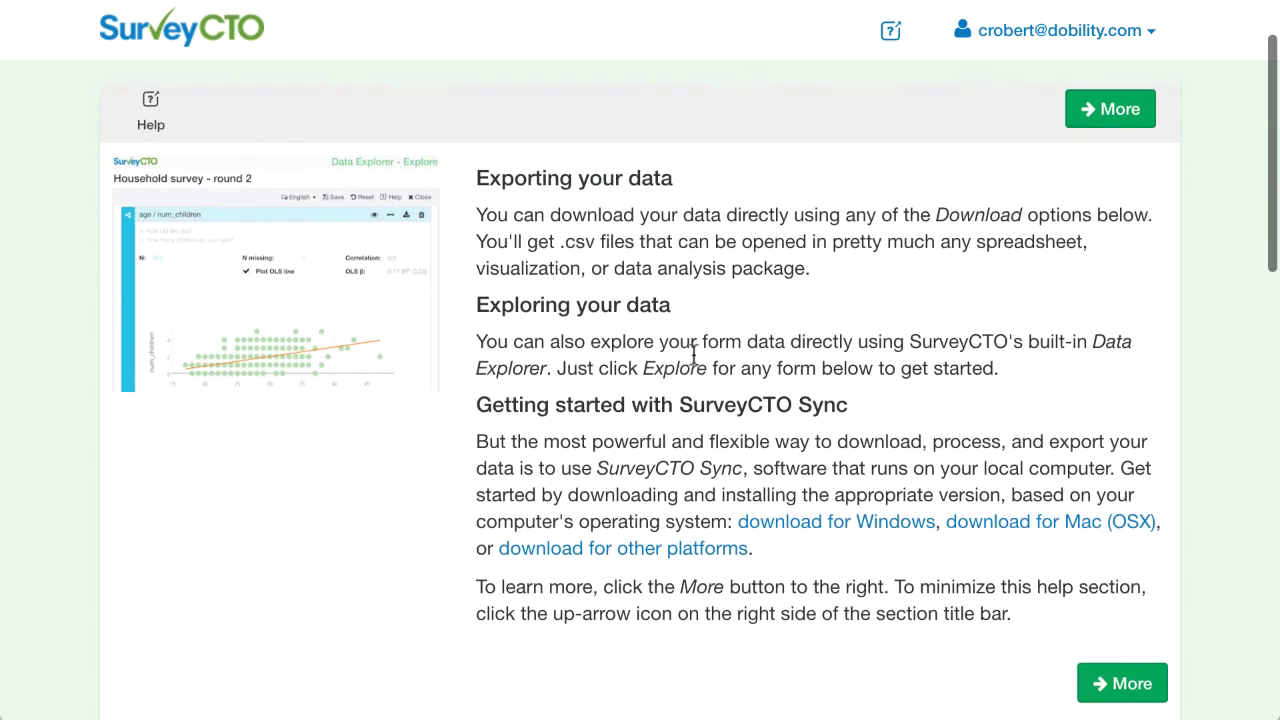
scroll(695, 362, down, 2)
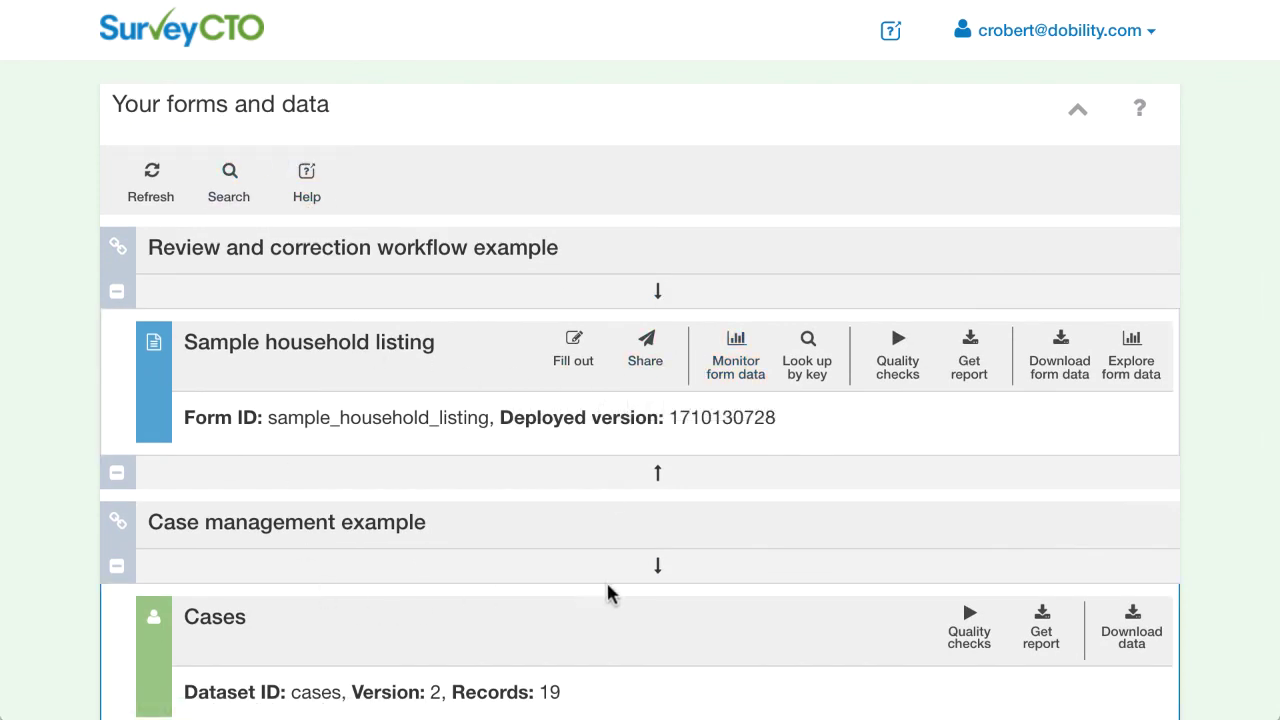
scroll(614, 634, down, 1)
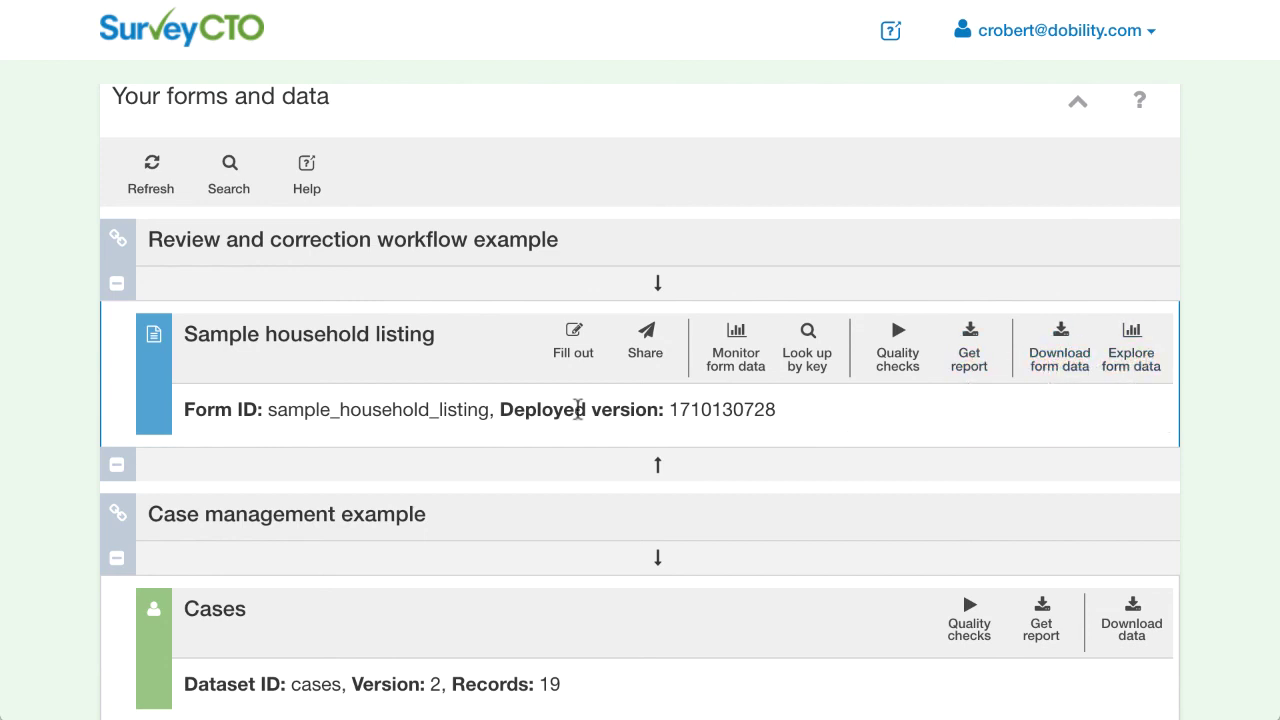
scroll(500, 434, down, 3)
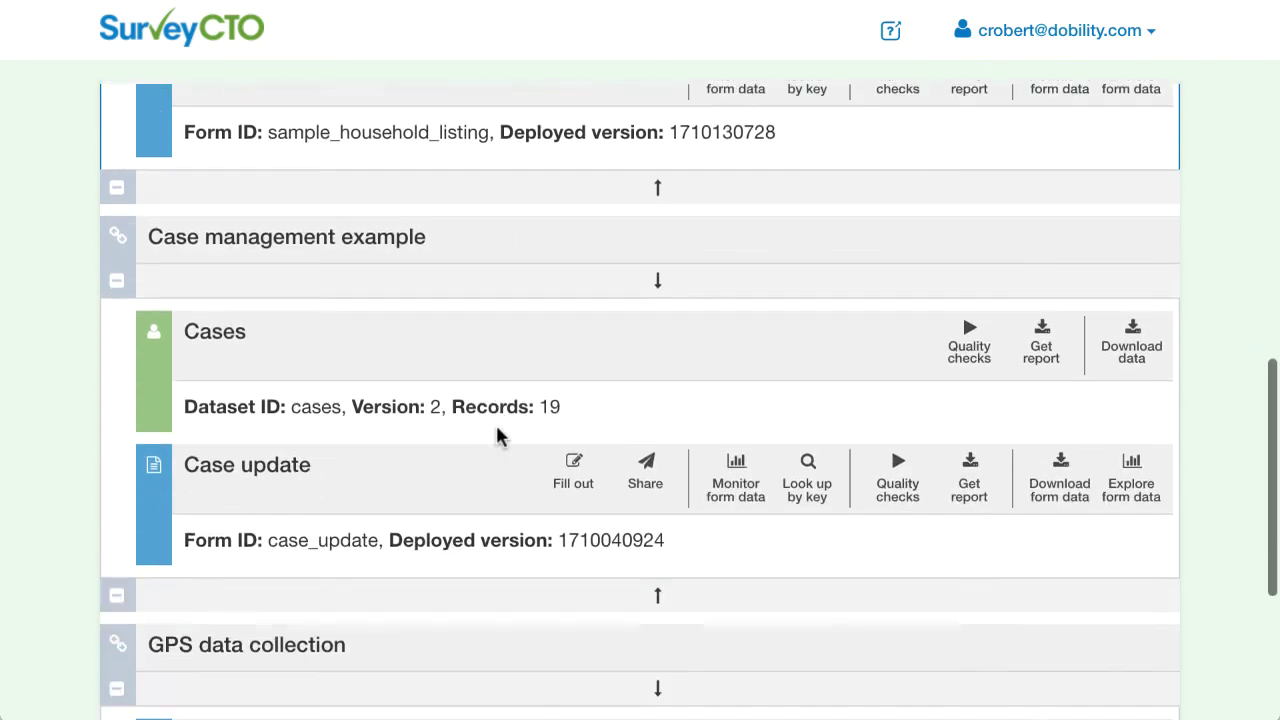
scroll(497, 432, down, 4)
scroll(497, 434, up, 10)
scroll(497, 434, up, 5)
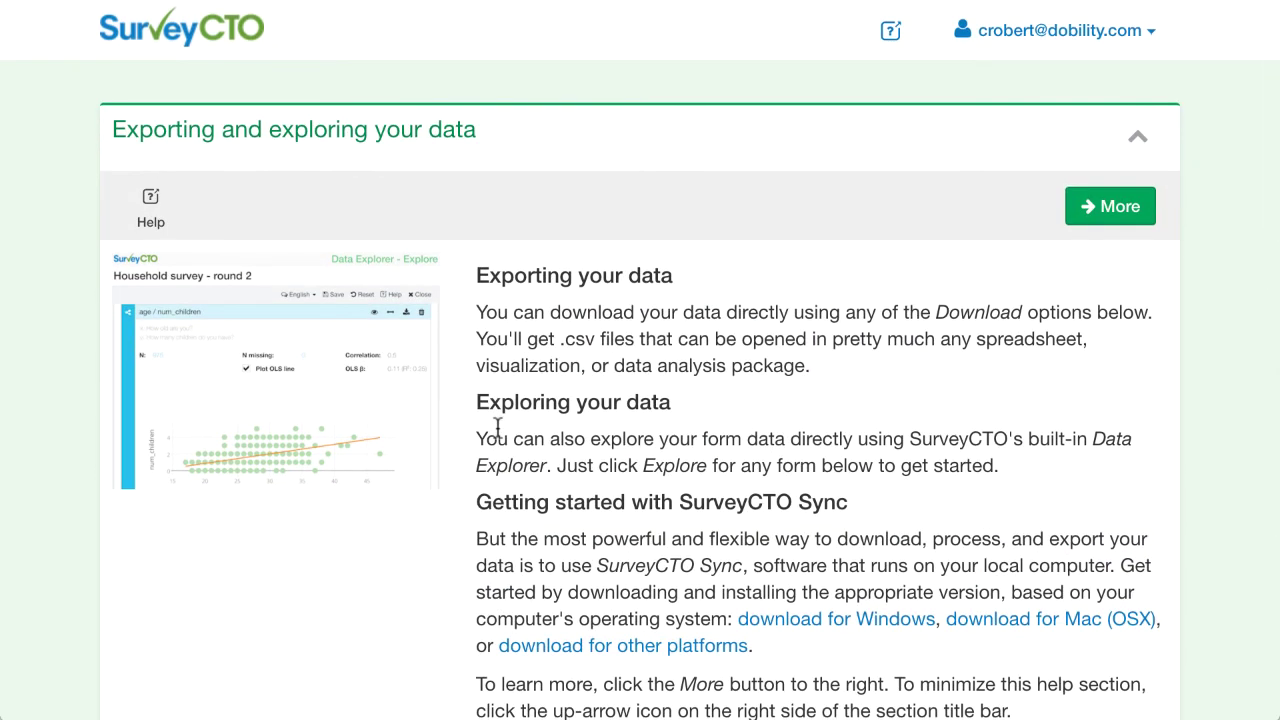